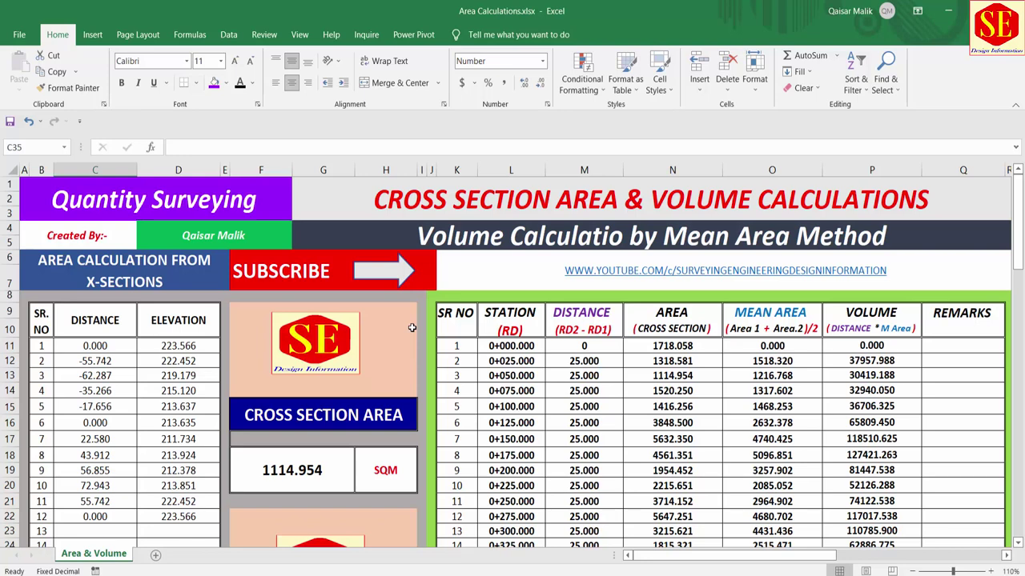
Move the cross-section picture further up the sheet.
scroll(149, 328, "down", 2)
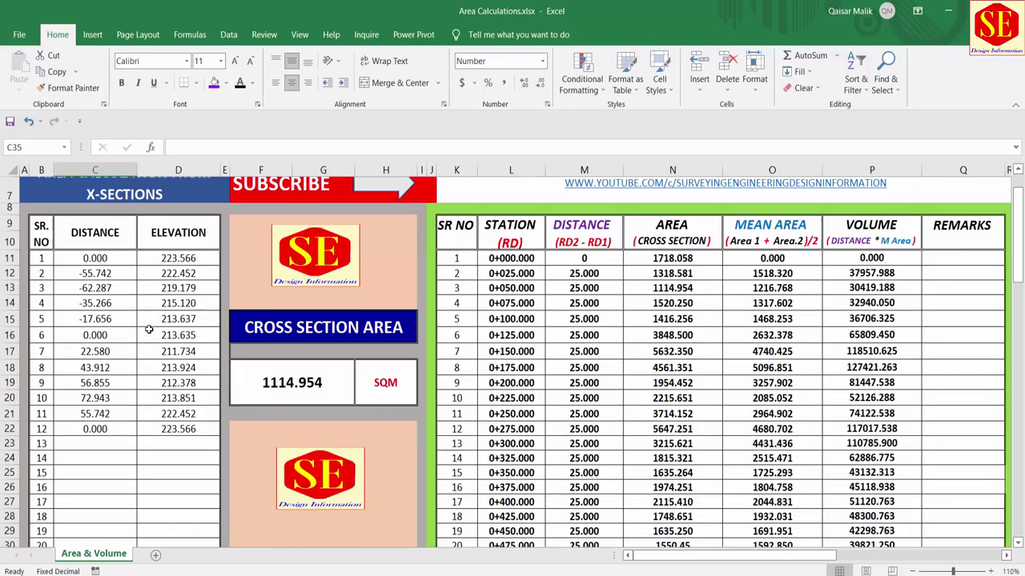
scroll(304, 385, "down", 2)
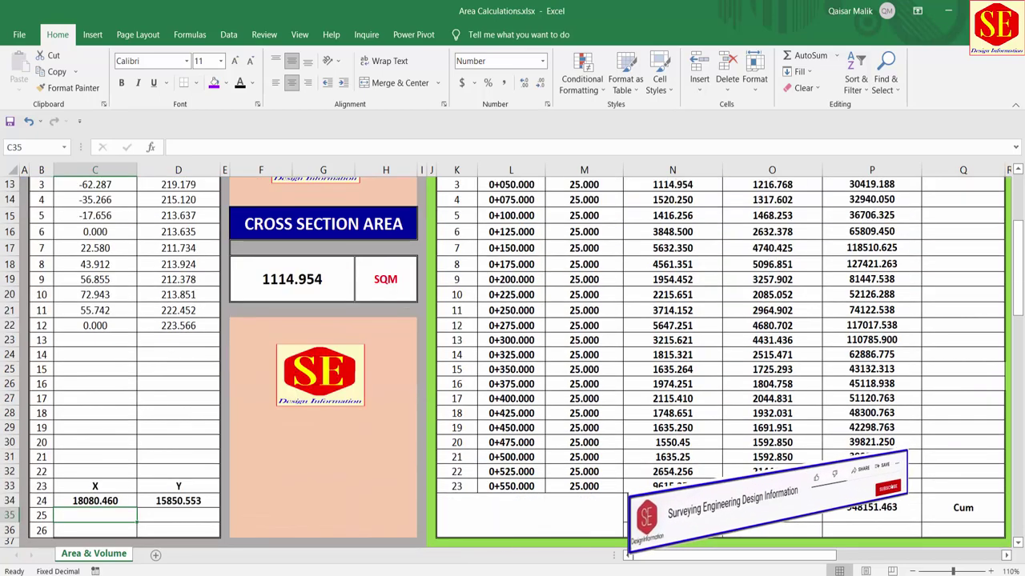
scroll(305, 385, "down", 3)
left_click(604, 294)
left_click_drag(605, 294, 618, 347)
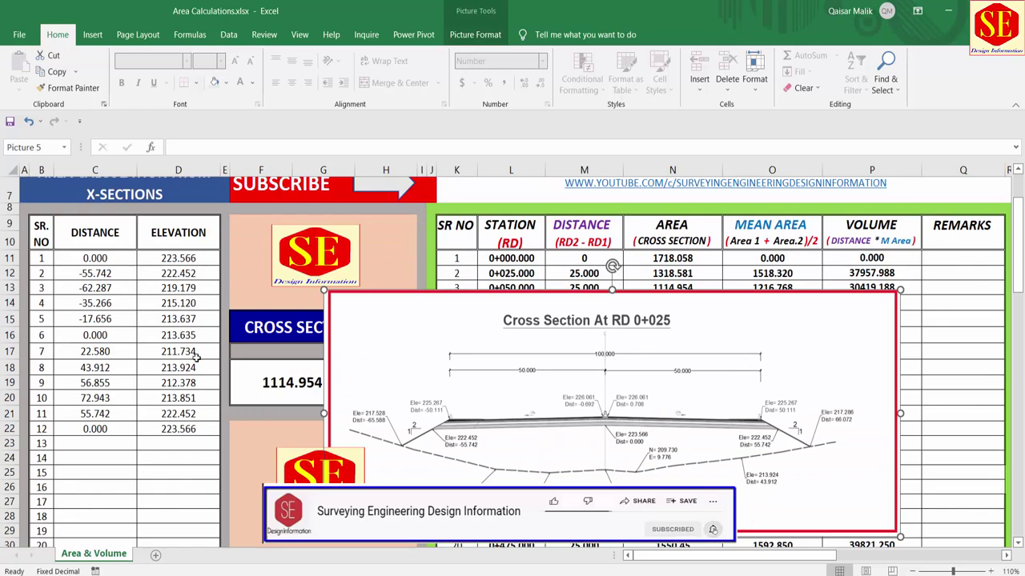
scroll(520, 449, "down", 1)
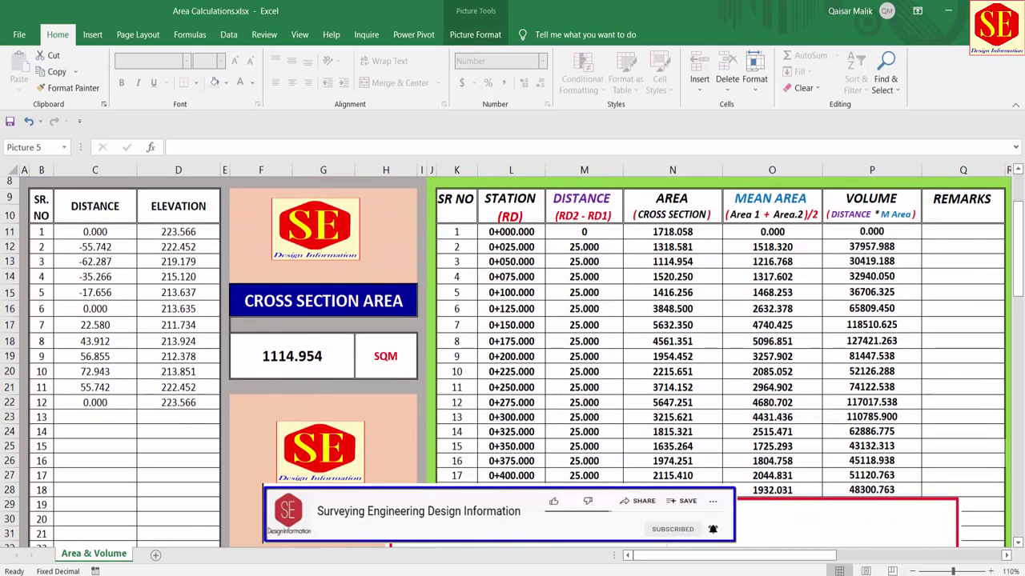
left_click_drag(521, 448, 601, 573)
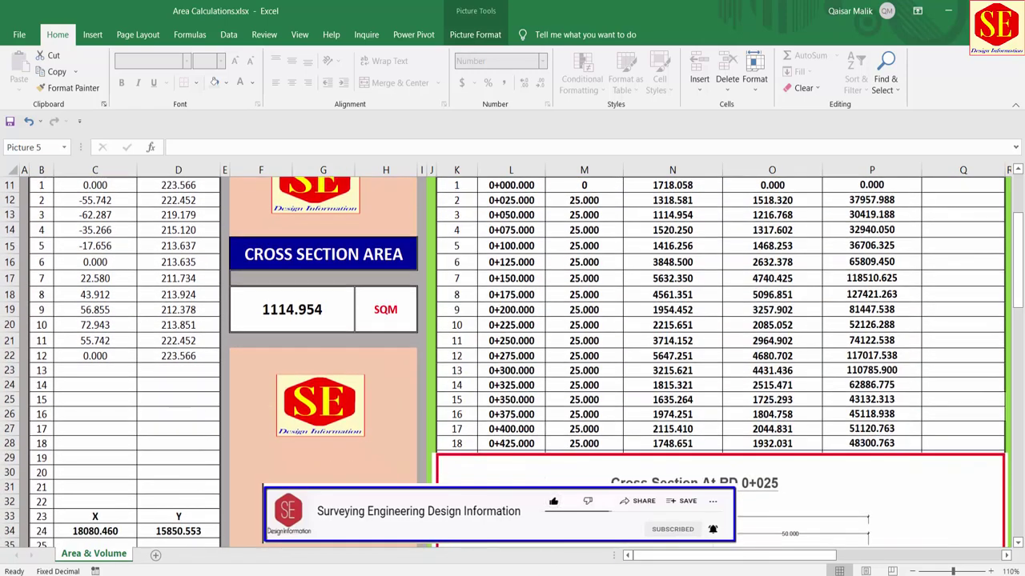
scroll(632, 366, "up", 3)
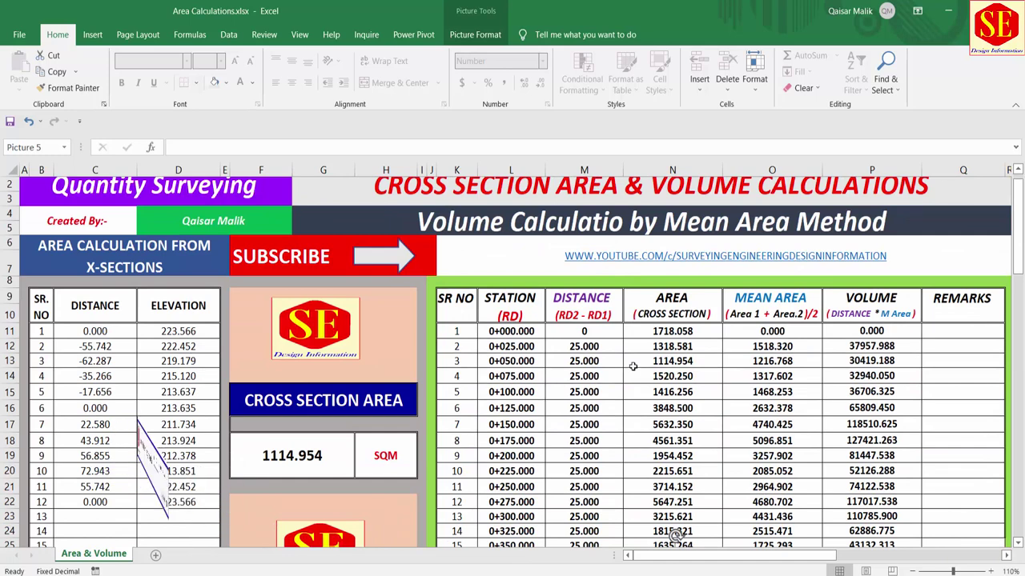
Inspect the volume table's headings, SR NO through VOLUME, and the sheet below.
left_click(449, 300)
left_click(510, 305)
left_click(582, 305)
left_click(672, 305)
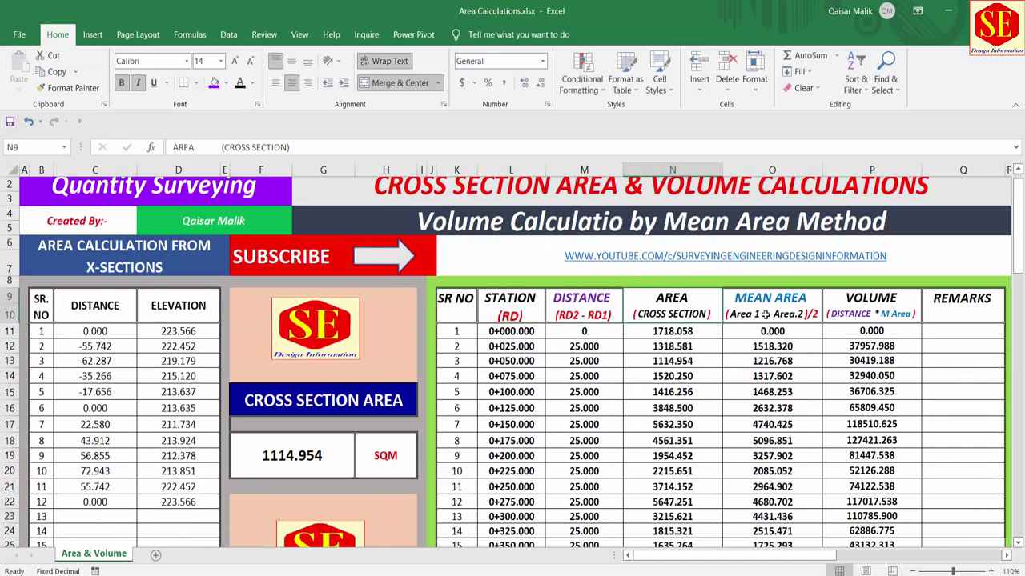
left_click(769, 309)
left_click(865, 311)
scroll(776, 308, "down", 1)
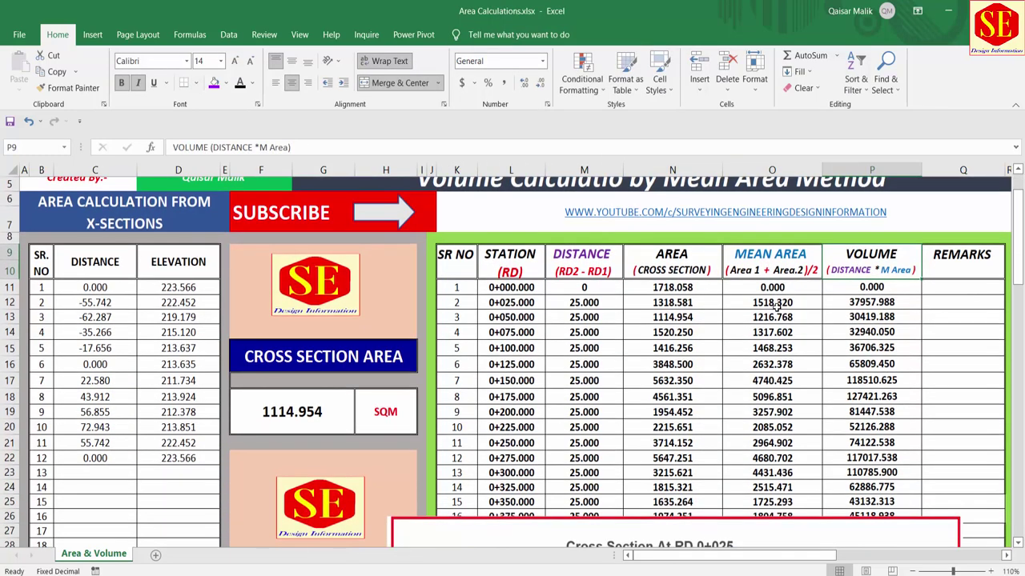
left_click_drag(740, 519, 710, 531)
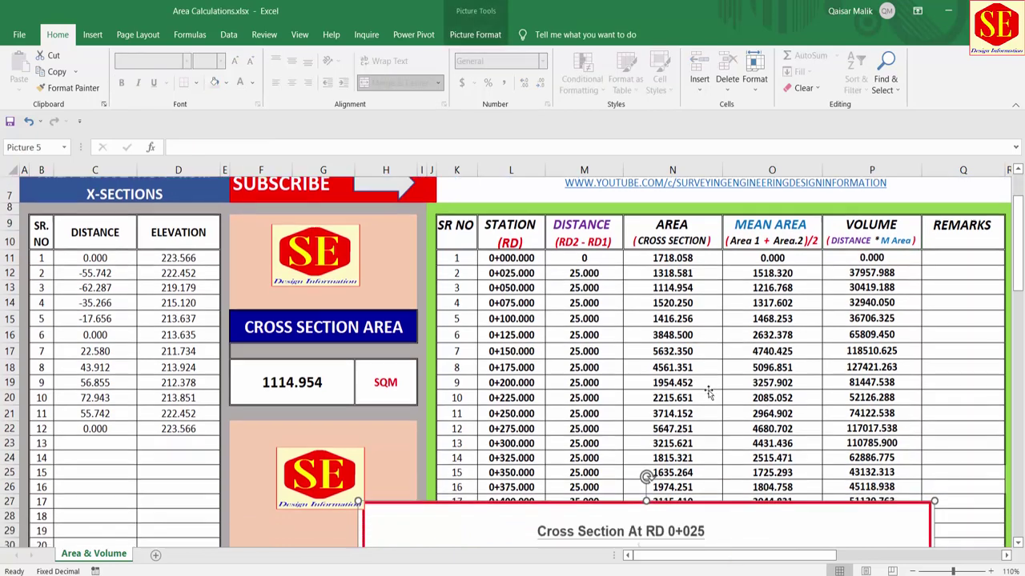
scroll(606, 379, "down", 4)
left_click_drag(606, 379, 606, 529)
scroll(606, 496, "up", 2)
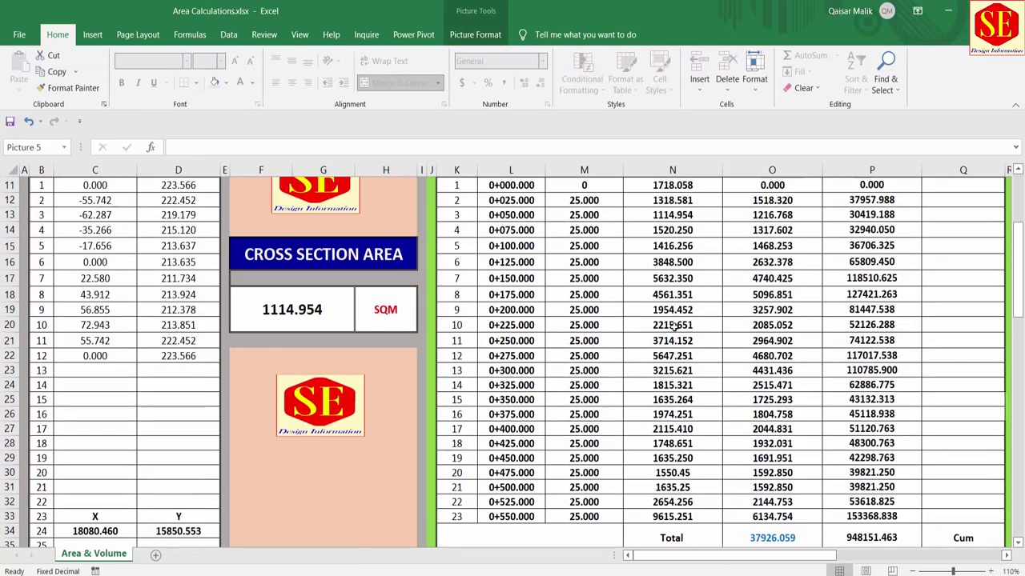
scroll(672, 325, "up", 1)
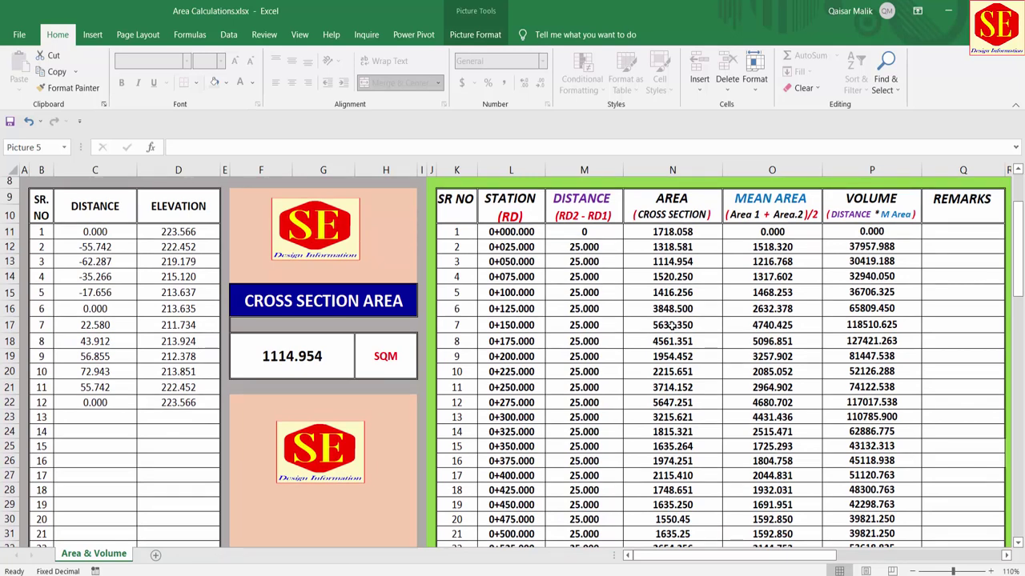
scroll(670, 325, "up", 1)
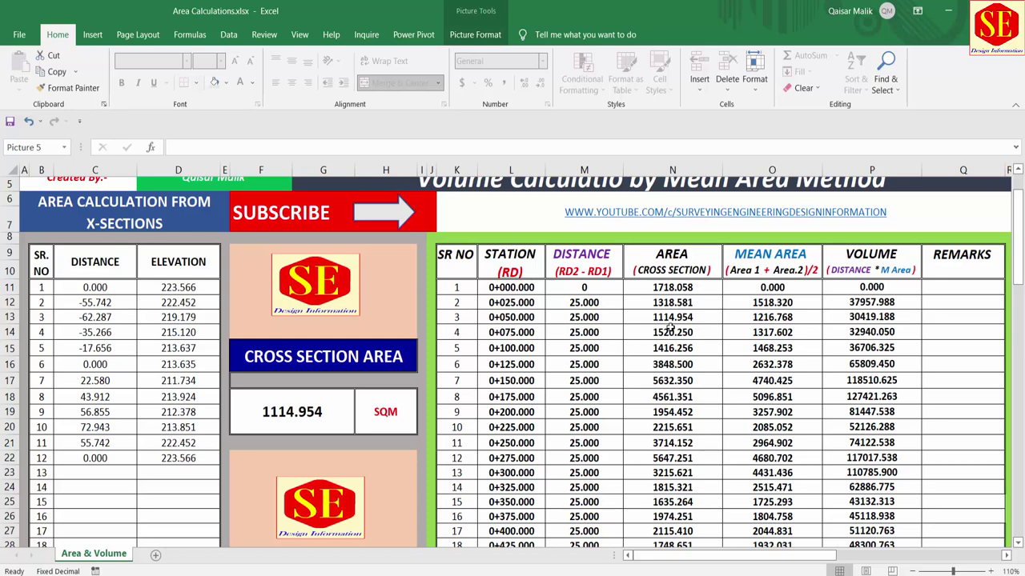
scroll(170, 264, "up", 1)
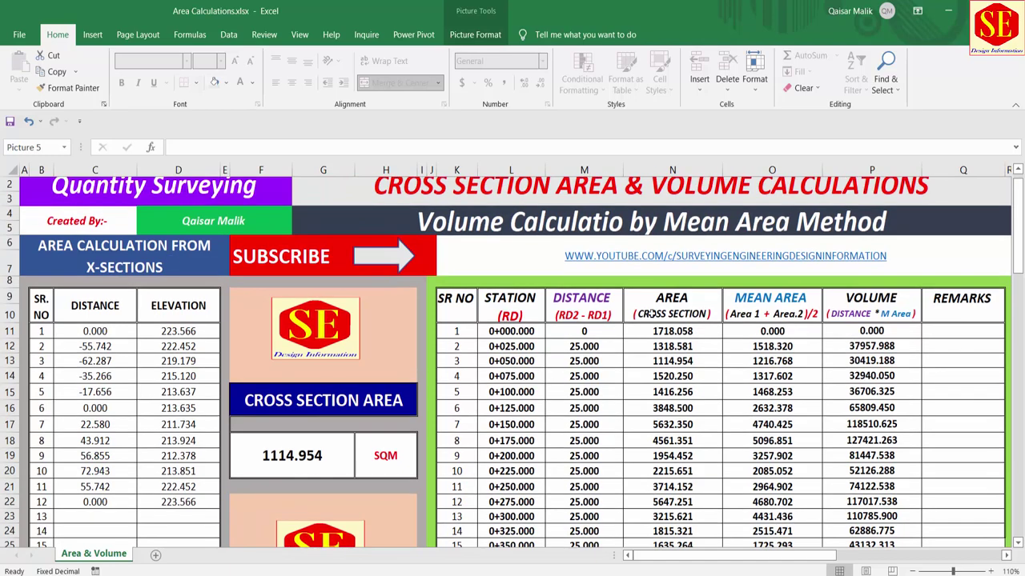
scroll(177, 316, "down", 1)
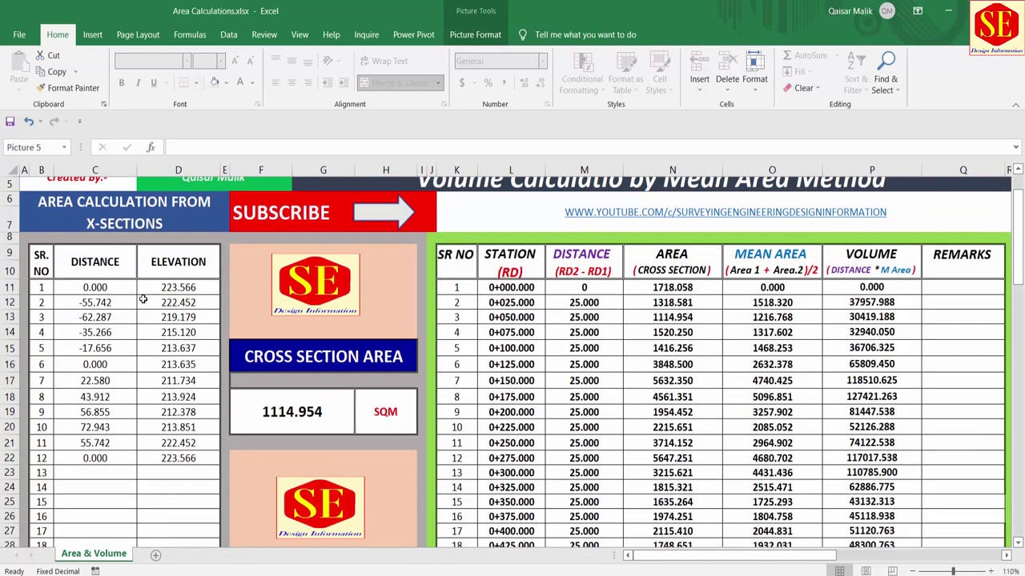
Clear the distance and elevation values in C11:D23.
left_click(109, 222)
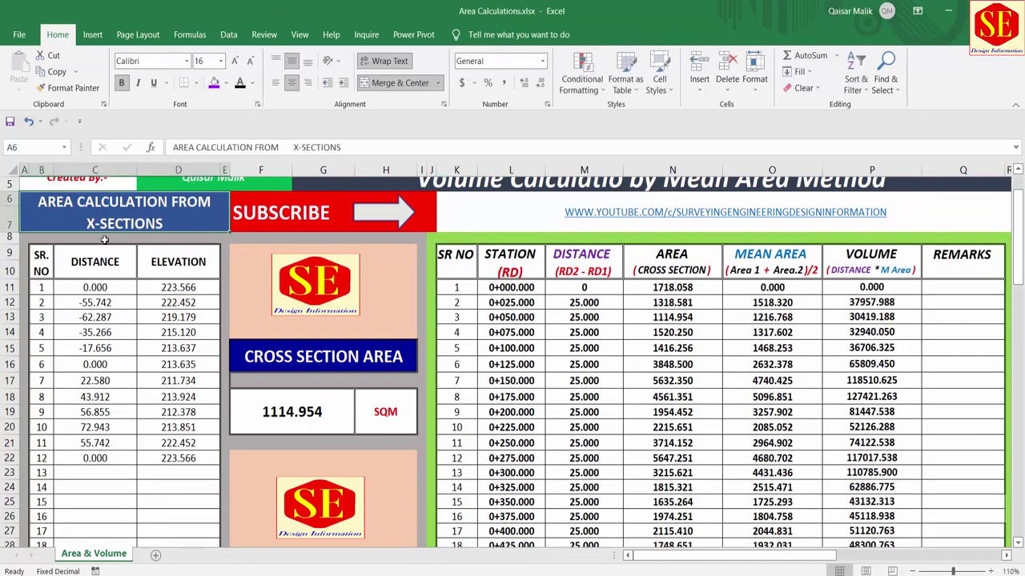
left_click_drag(103, 286, 184, 474)
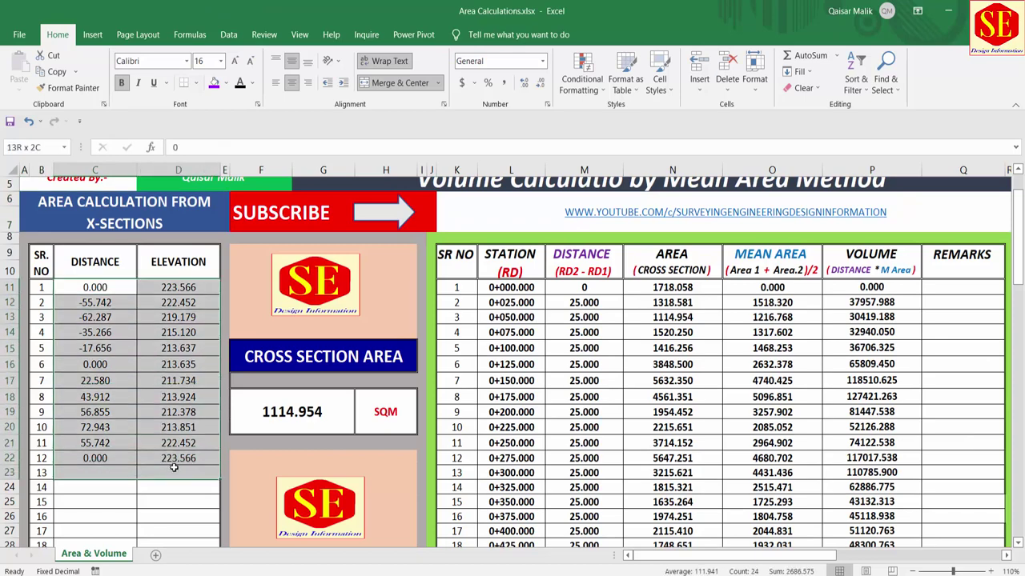
key("Delete")
Clear every value in the volume table K11:P33.
scroll(78, 435, "down", 2)
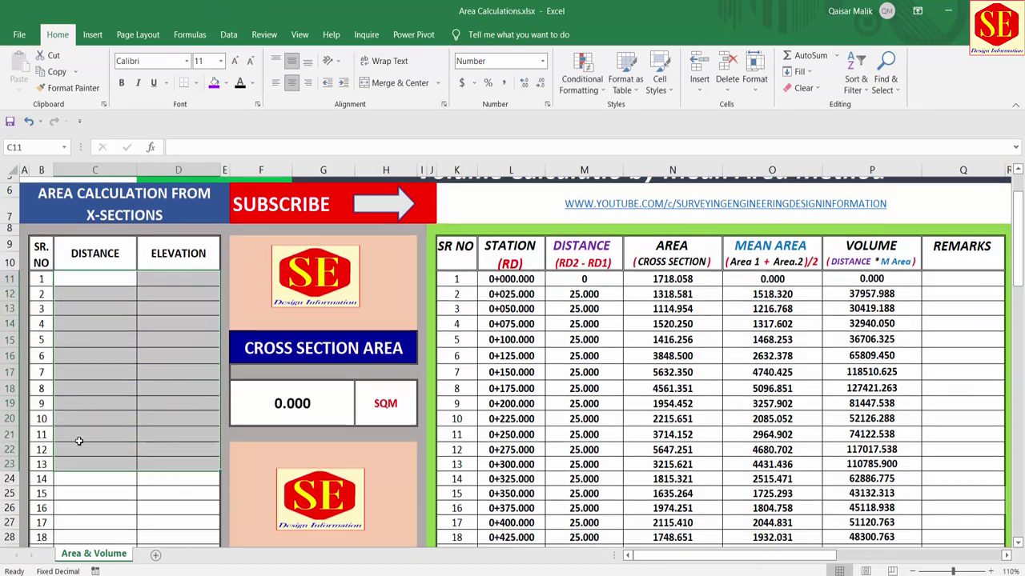
scroll(324, 437, "up", 2)
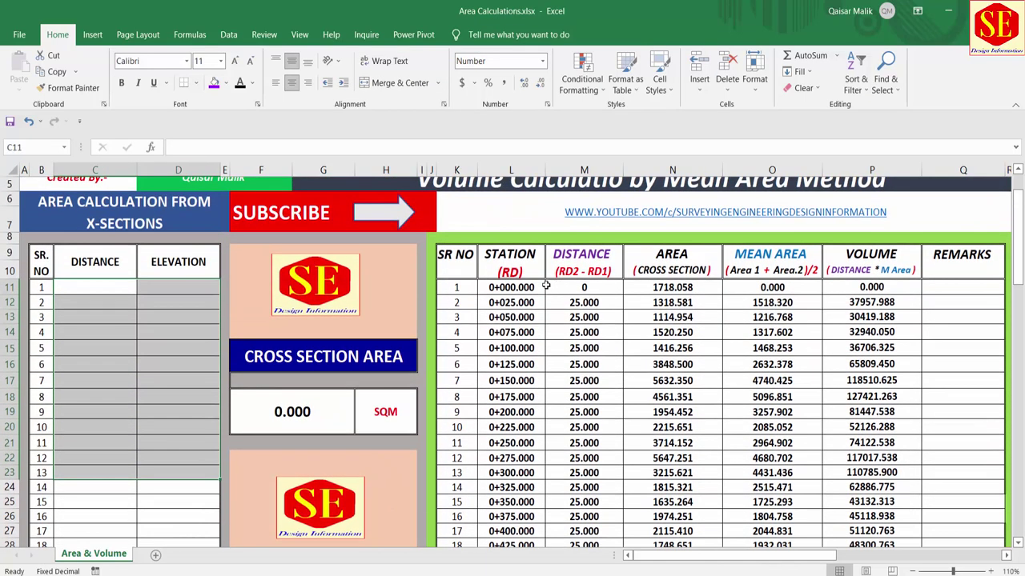
mouse_move(462, 289)
left_mouse_down()
mouse_move(897, 548)
mouse_move(867, 461)
left_mouse_up()
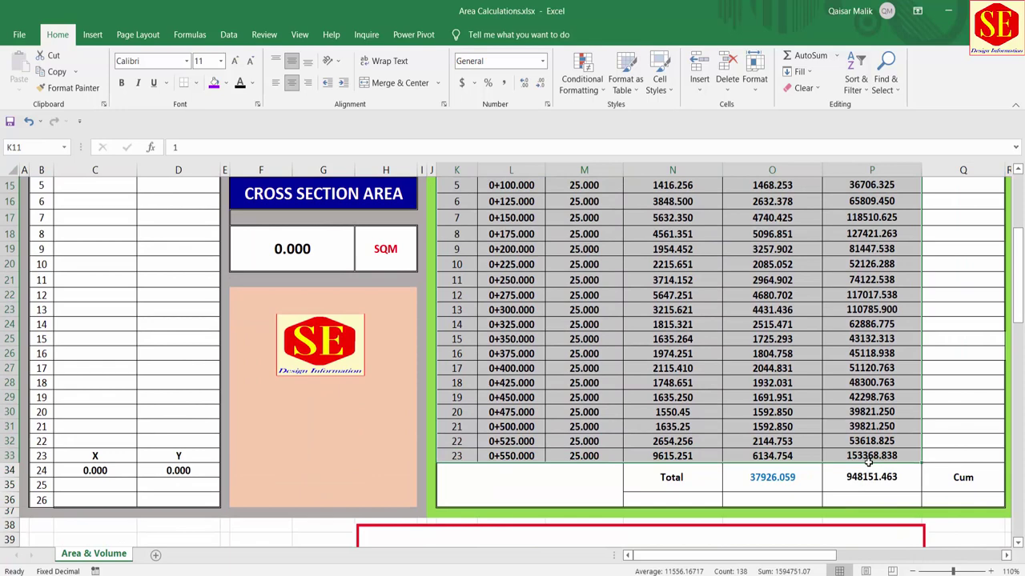
key("Delete")
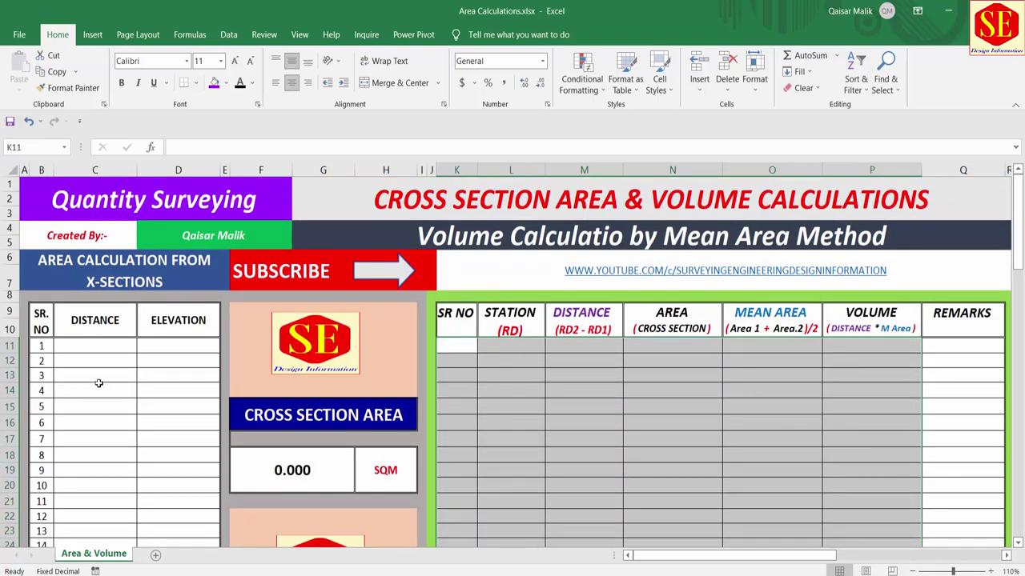
left_click(98, 384)
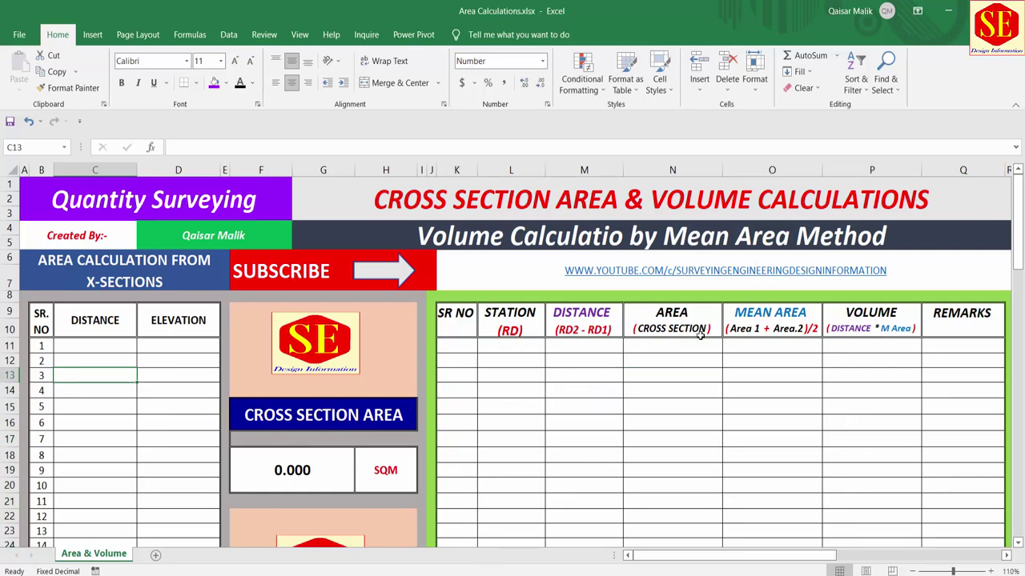
Drag the Cross Section At RD 0+025 picture up from below over rows 9–24.
scroll(701, 336, "down", 1)
left_click(120, 305)
scroll(505, 415, "down", 2)
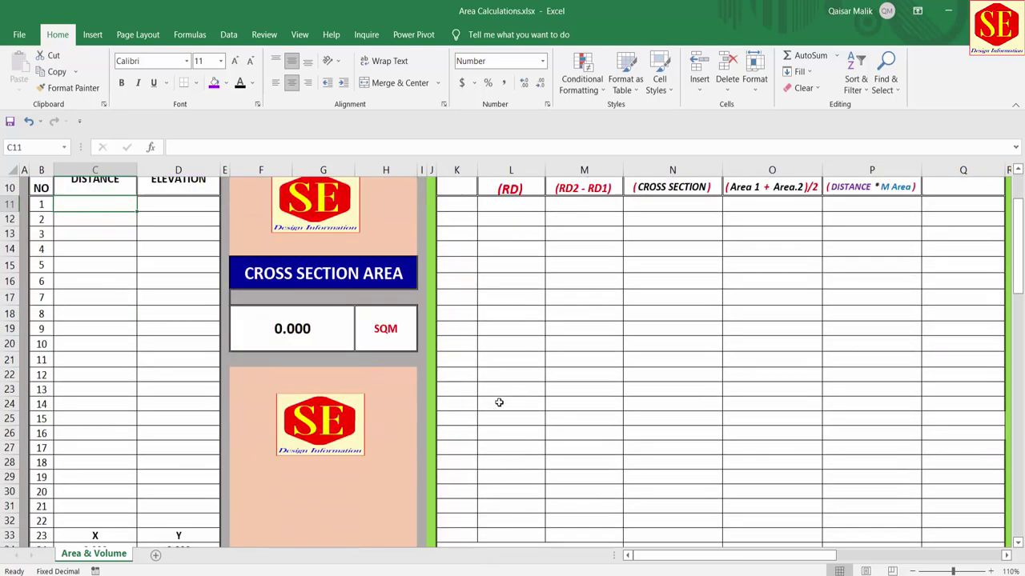
scroll(501, 405, "down", 2)
left_click(522, 506)
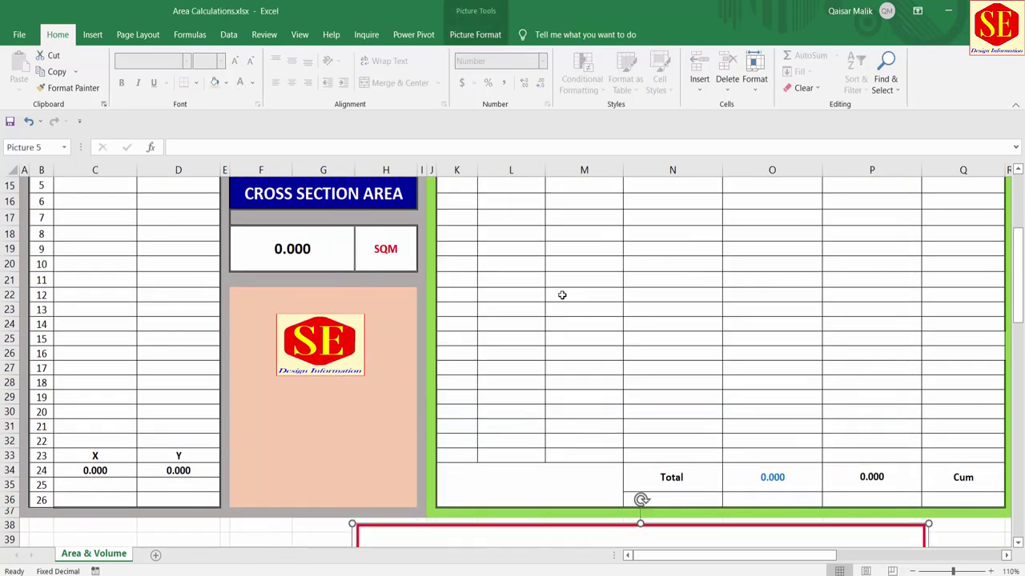
mouse_move(541, 543)
left_mouse_down()
mouse_move(567, 317)
mouse_move(513, 207)
left_mouse_up()
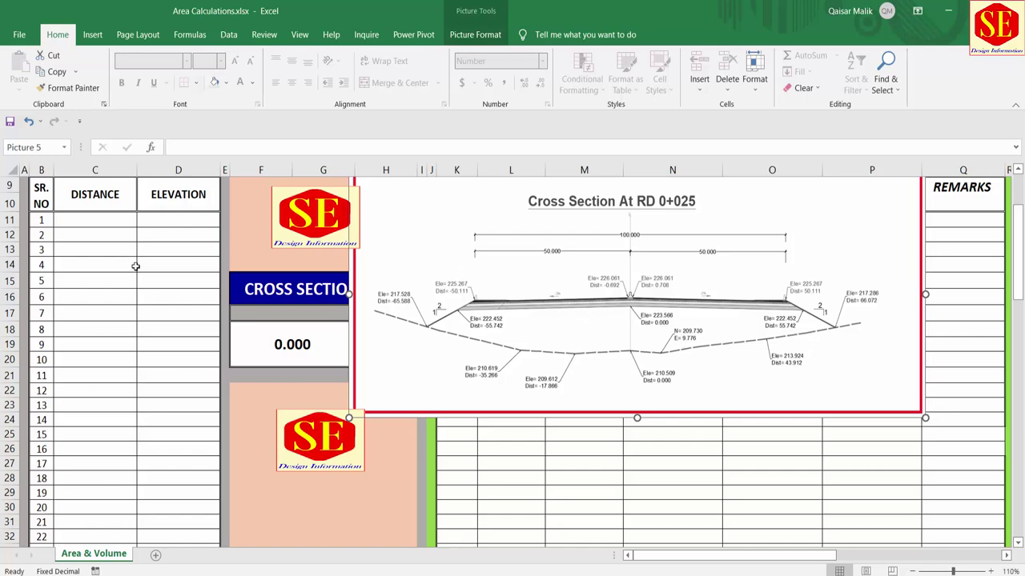
scroll(488, 326, "up", 1)
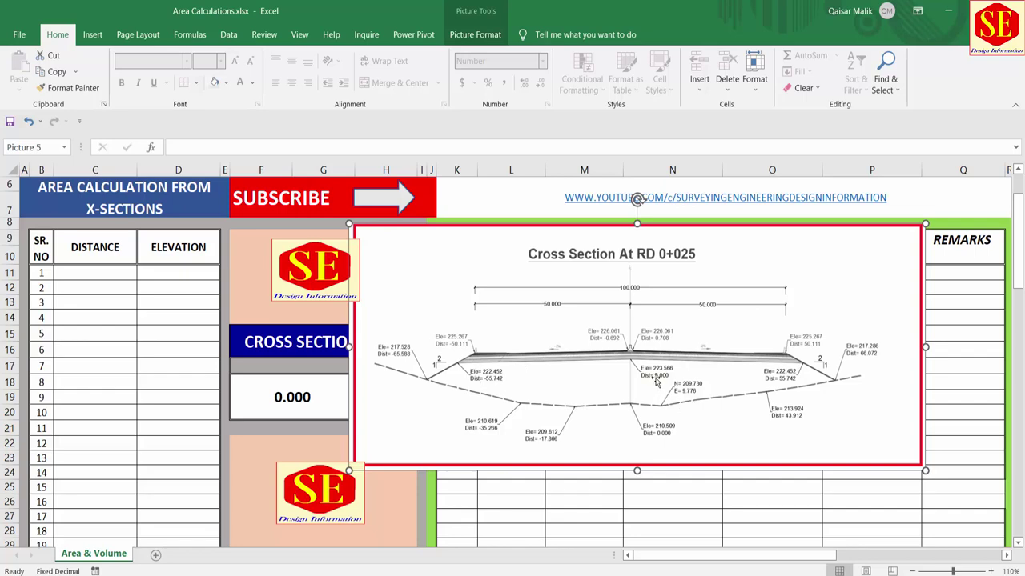
Enter point 1 (0, 223.566) and point 2 (55.742, 222.452).
left_click(100, 272)
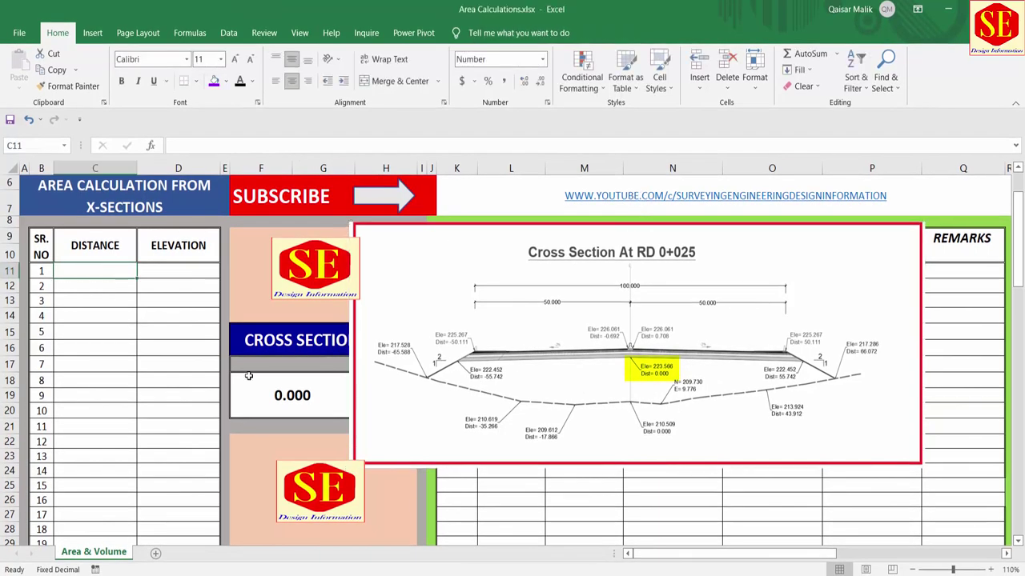
type("0")
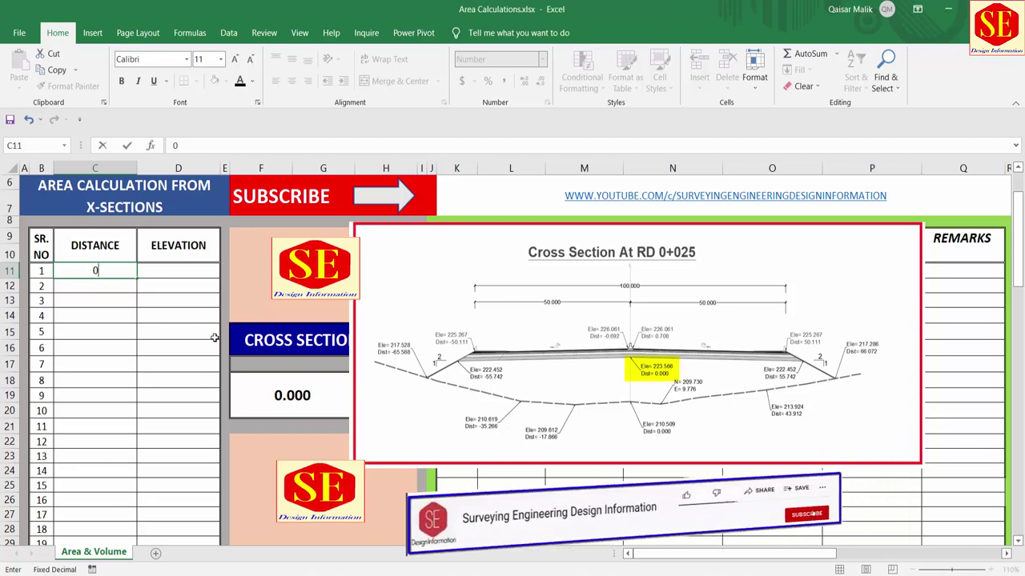
left_click(155, 269)
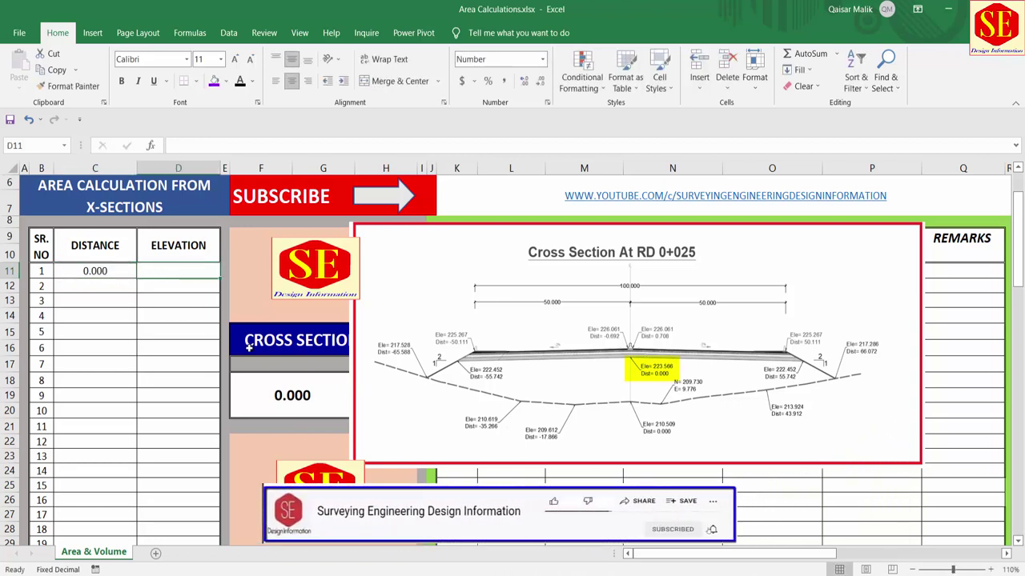
type("223.")
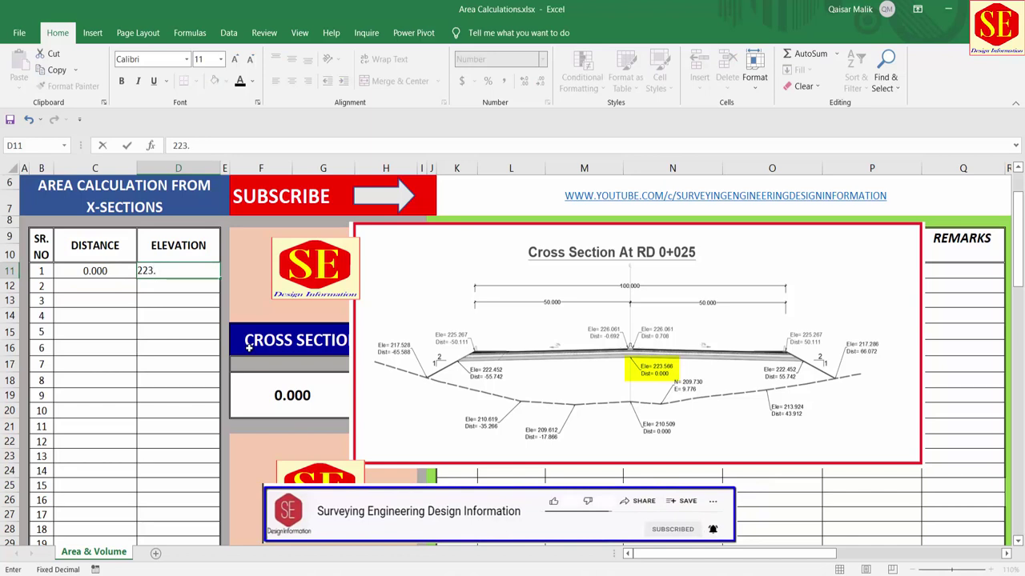
type("566")
key("Return")
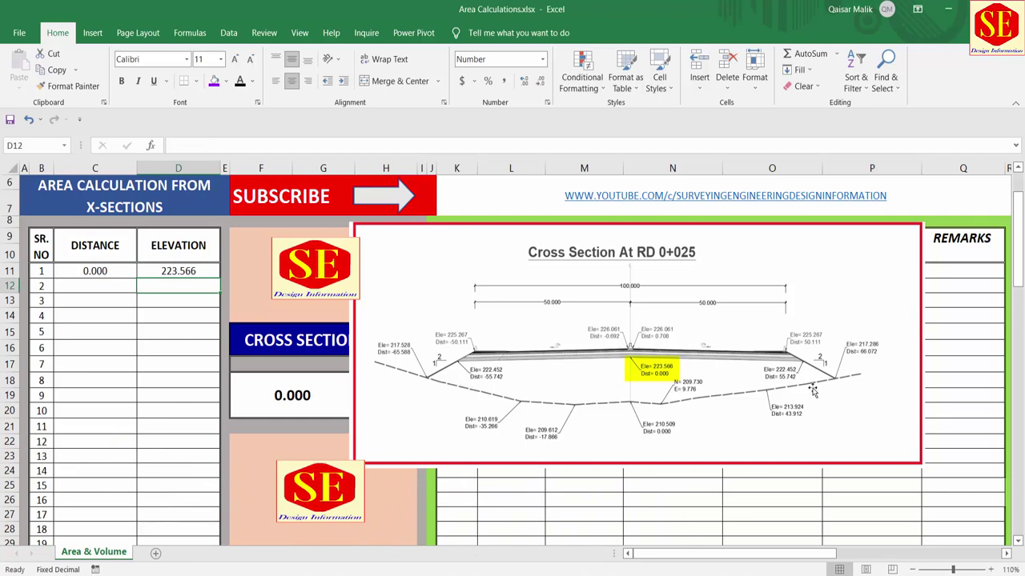
left_click(93, 288)
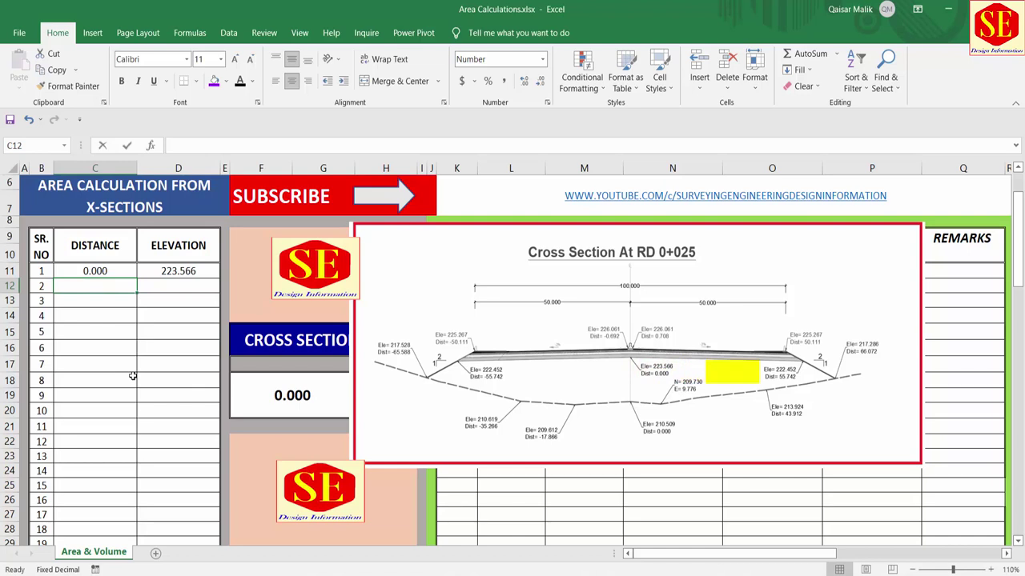
type("55.742")
key("Tab")
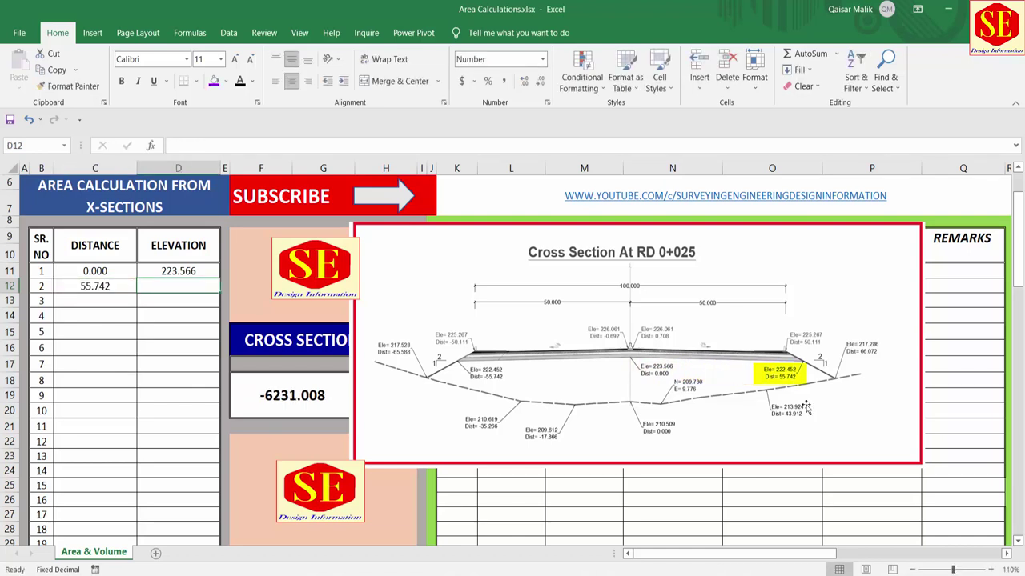
type("222.4")
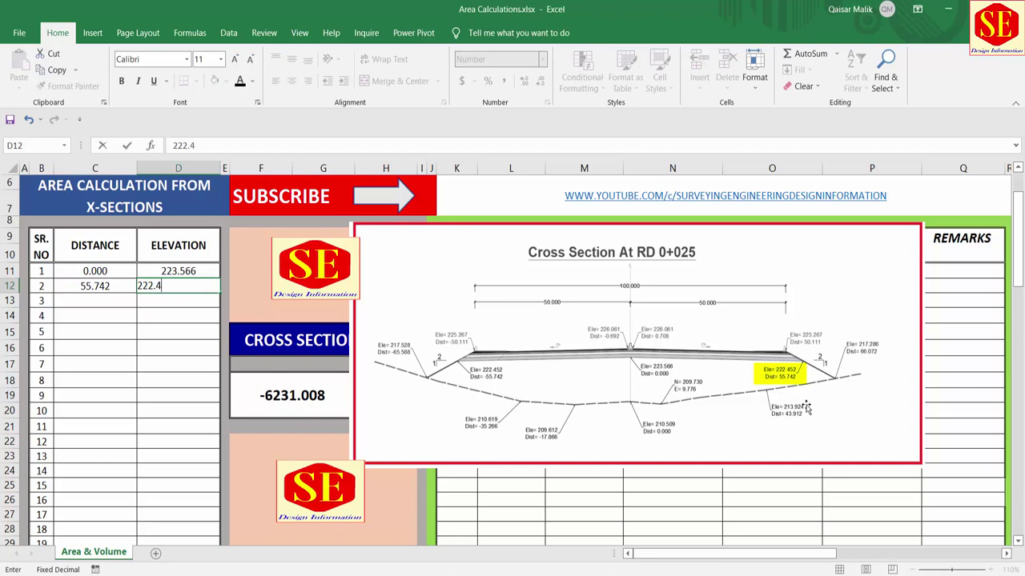
type("52")
key("Return")
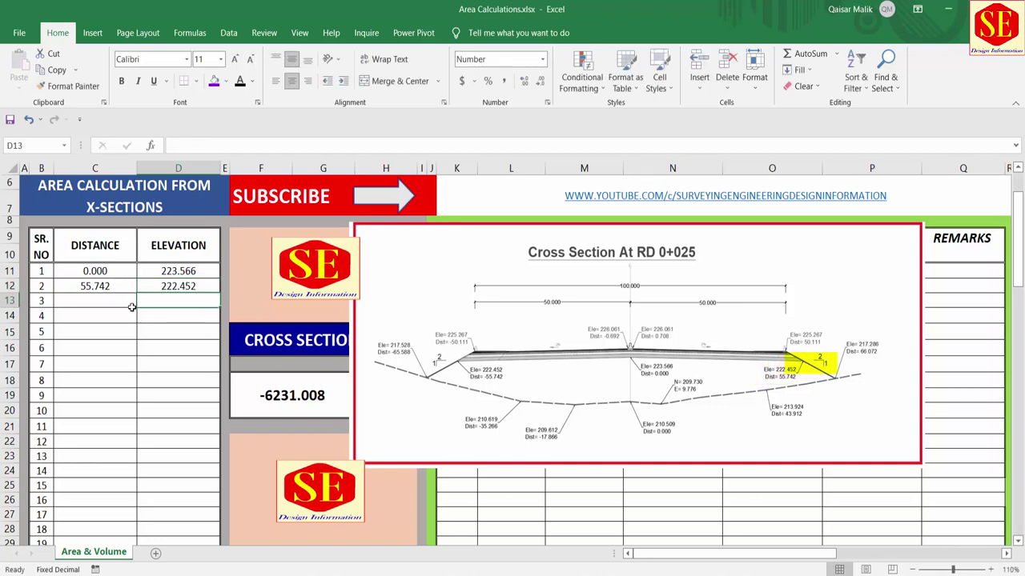
Enter point 3 (60.072, 217.286) and point 4 (43.912, 213.924).
left_click(132, 307)
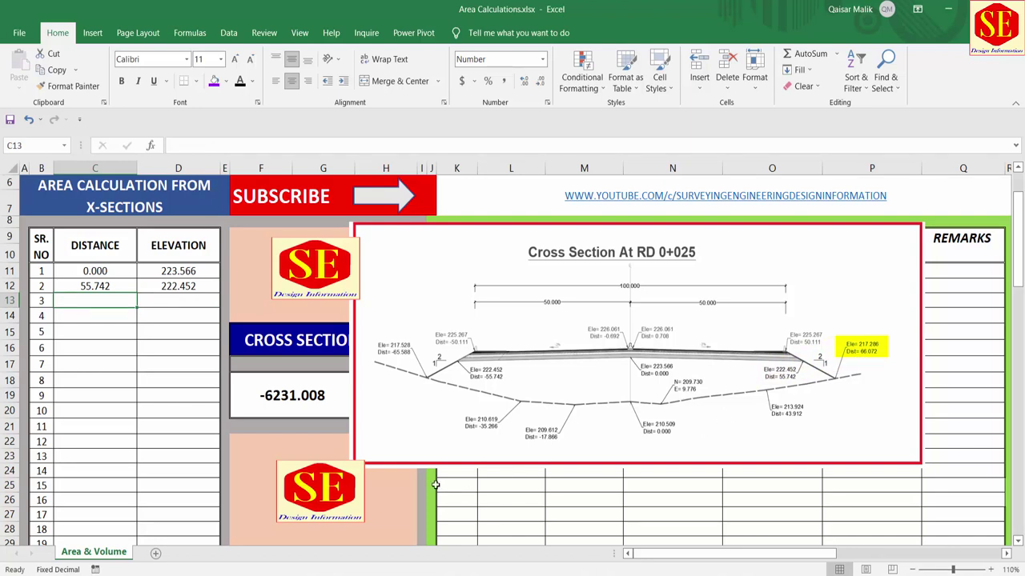
type("60.072")
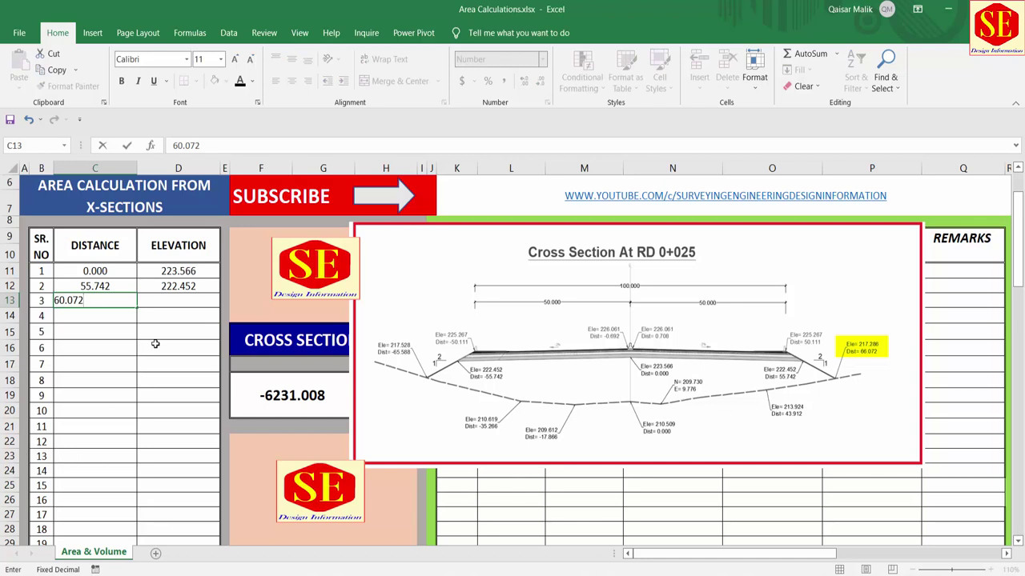
key("Tab")
type("3")
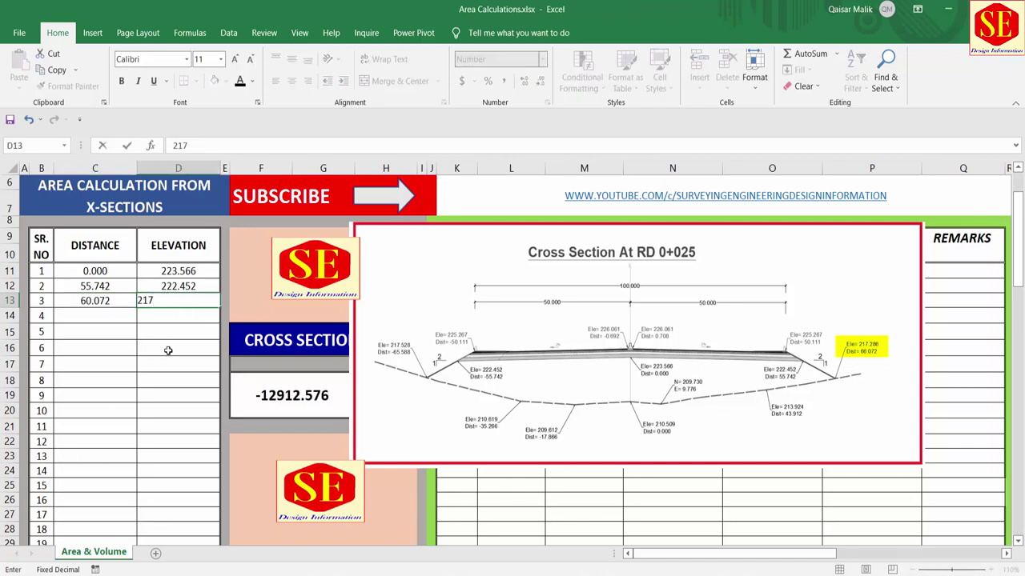
type("286")
key("Return")
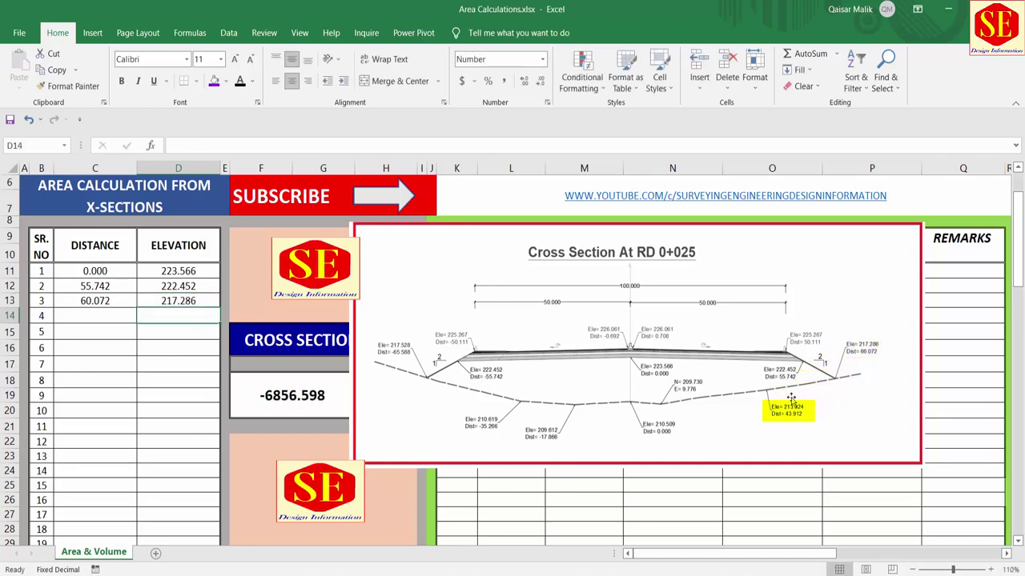
left_click(104, 319)
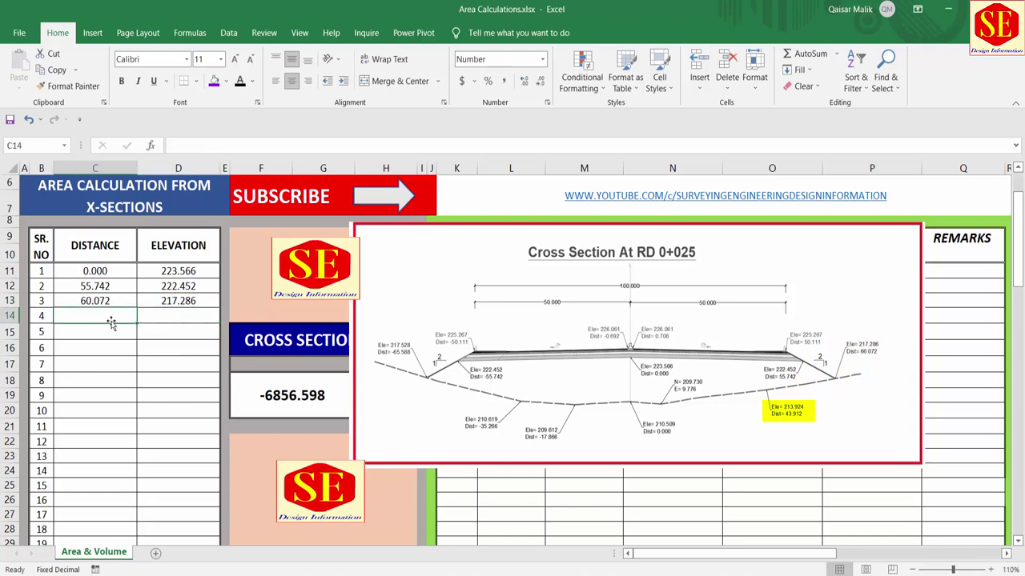
type("43.912")
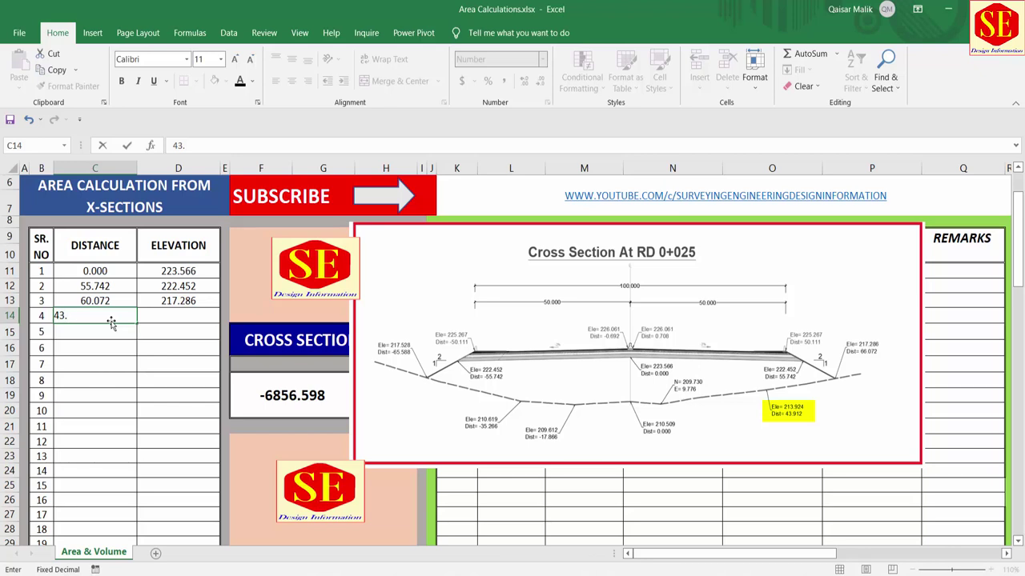
left_click(172, 315)
type("213.924")
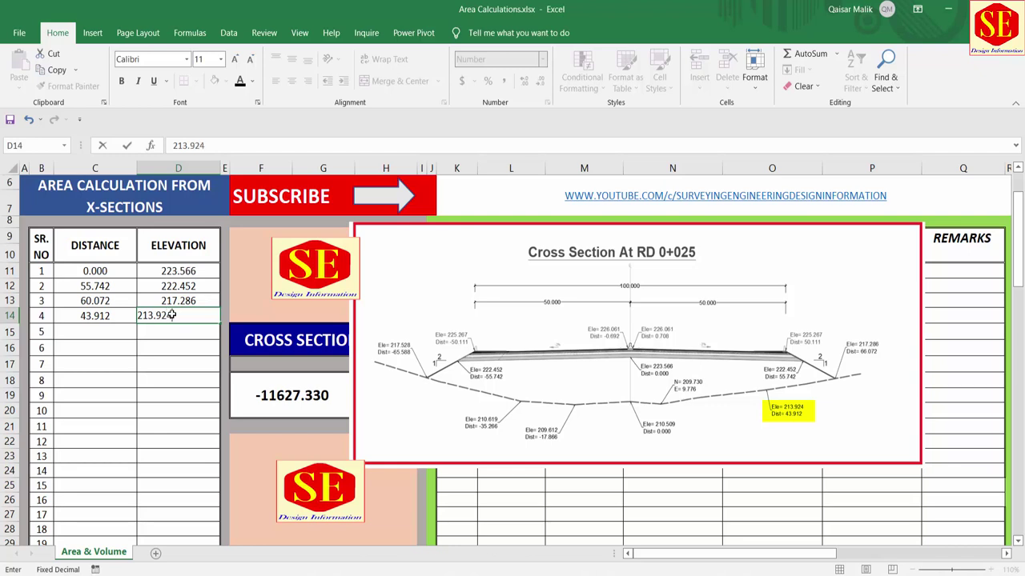
key("Return")
Enter point 5 (9.776, 209.730) and point 6 (0.000, 210.509).
key("Left")
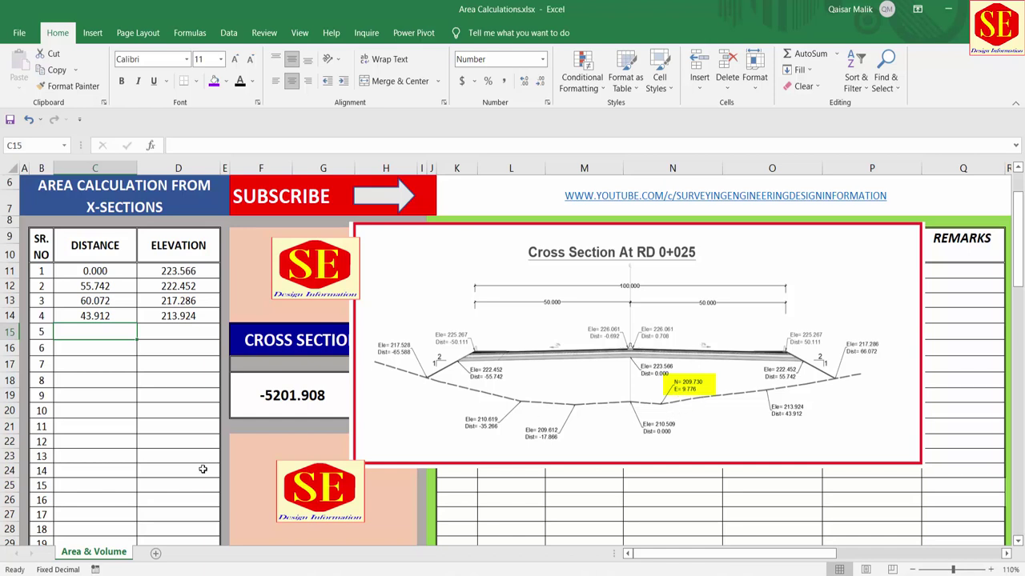
type("9.77")
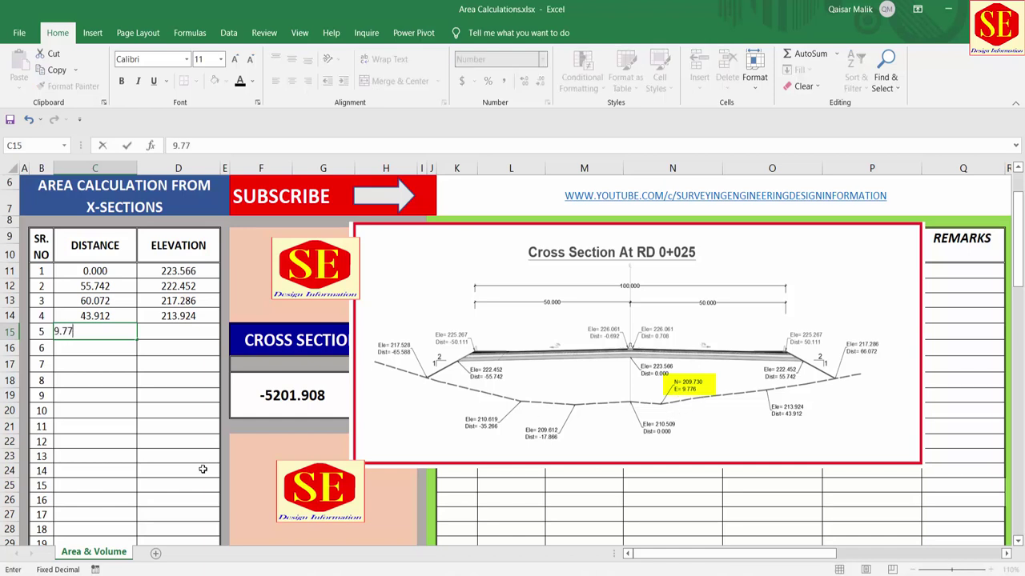
type("6")
left_click(201, 334)
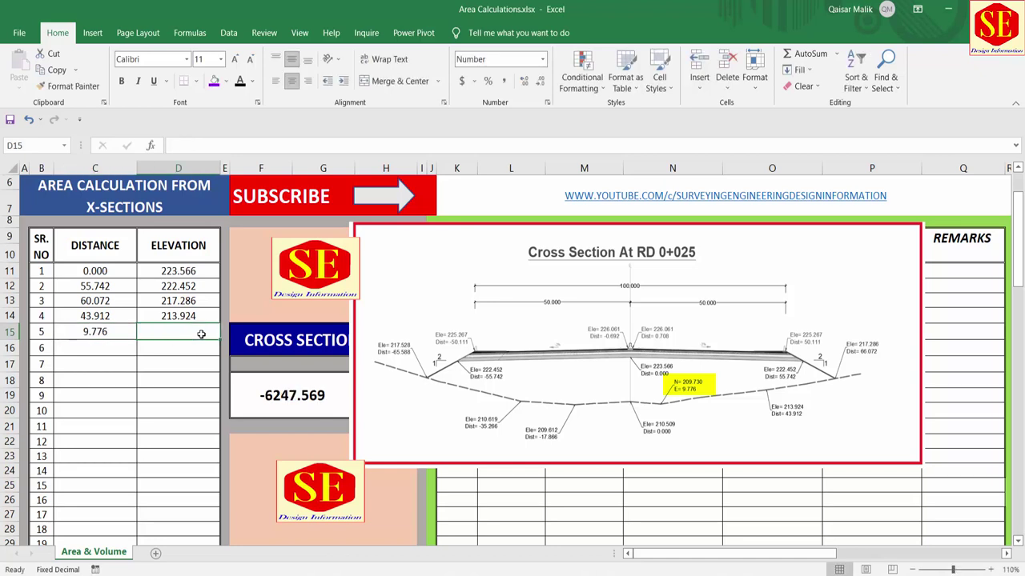
type("209.730")
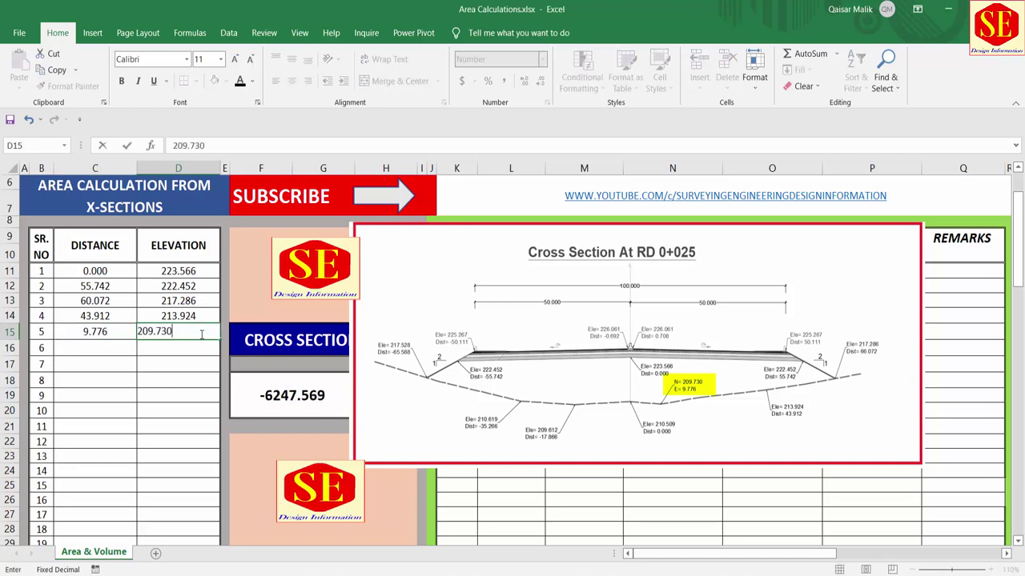
key("Return")
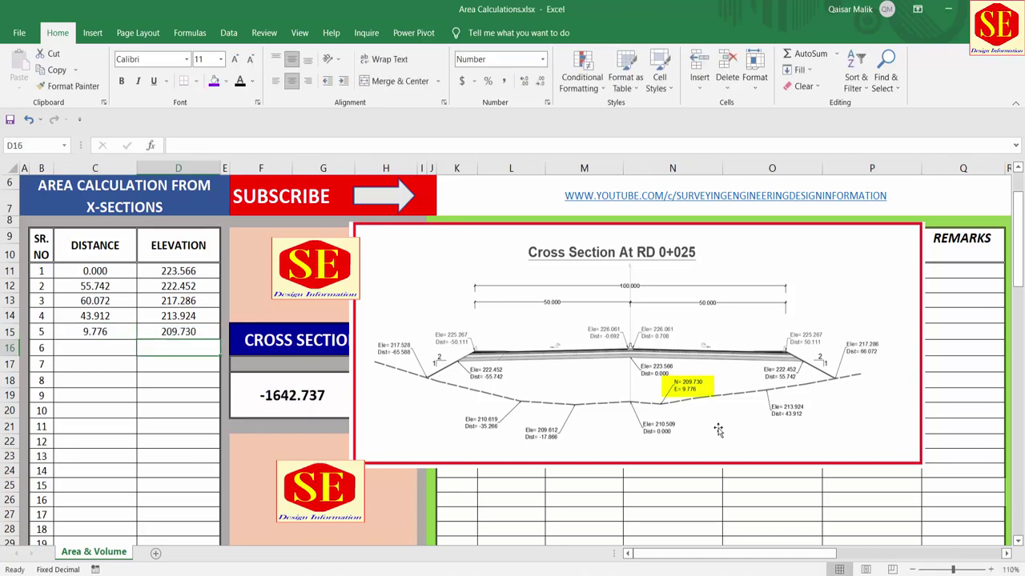
left_click(104, 345)
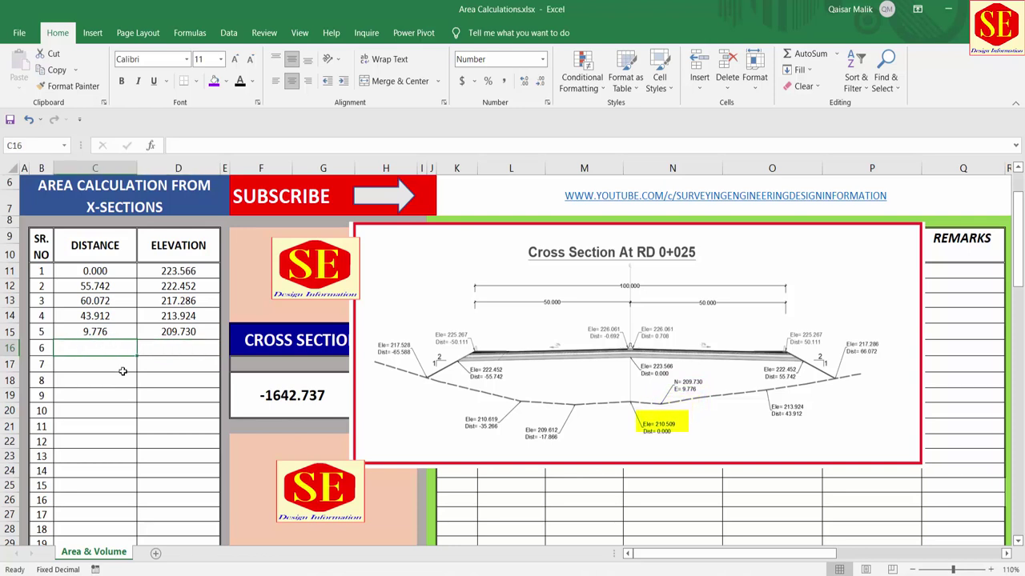
type("0")
key("Tab")
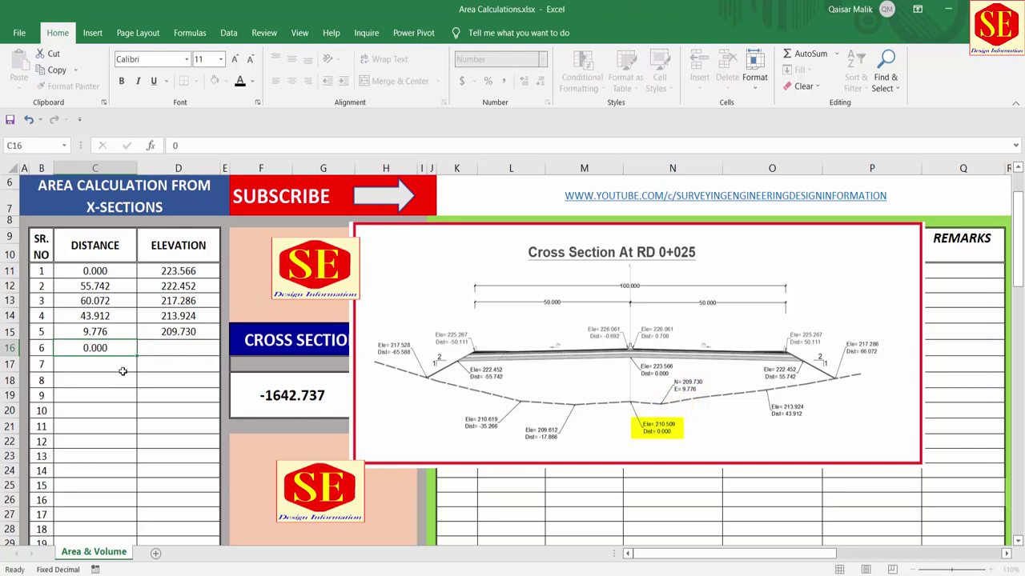
type("210.509")
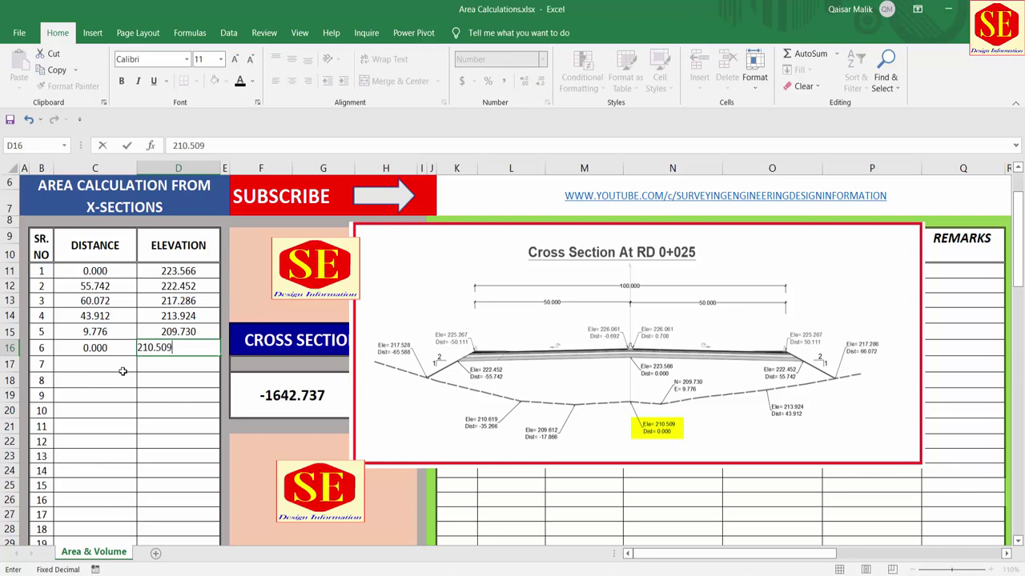
left_click(123, 371)
type("-17.")
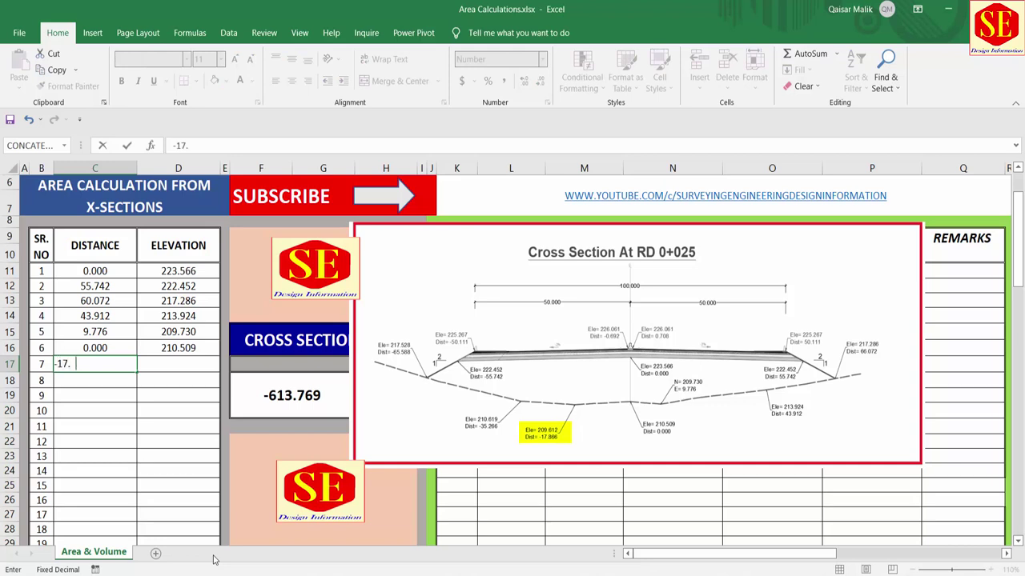
Enter point 7 (-17.806, 209.612) and point 8 (-35.266, 210.619).
type("806")
key("Return")
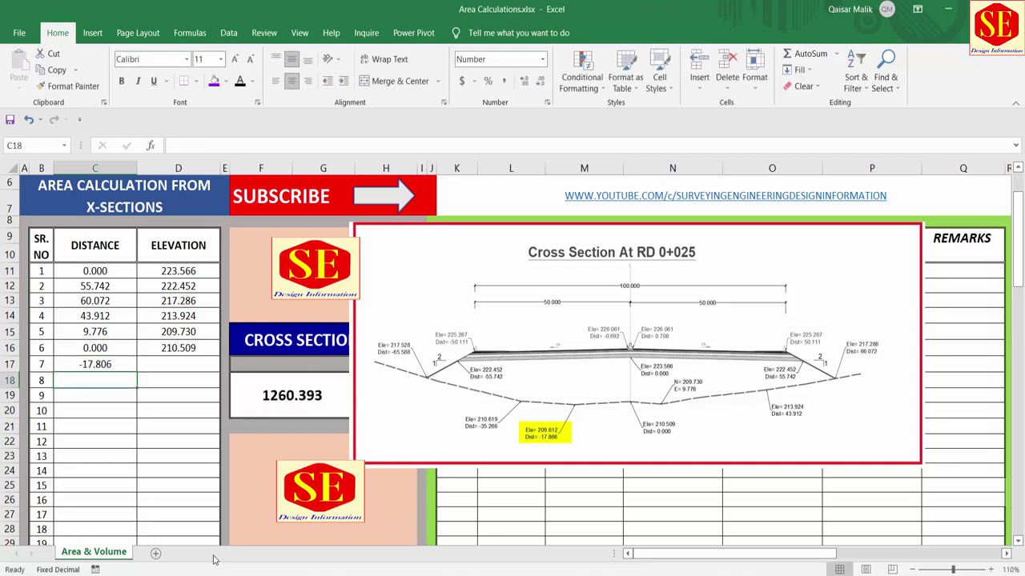
left_click(172, 364)
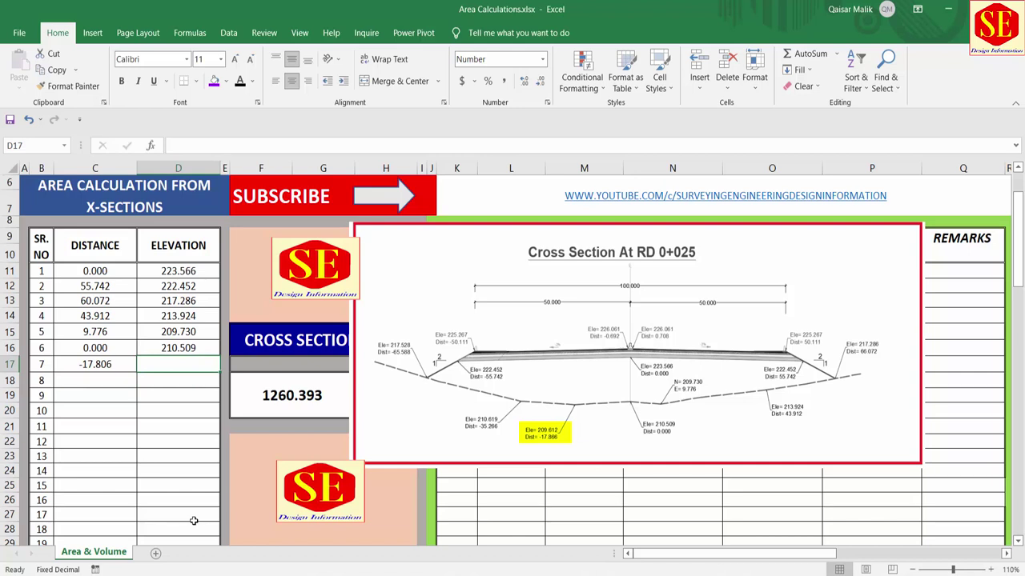
type("209.612")
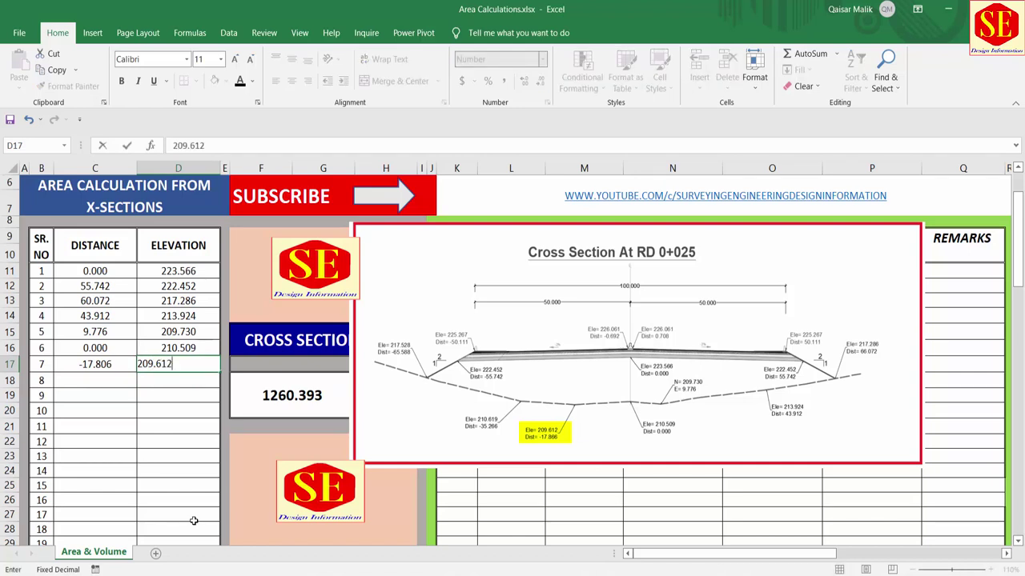
key("Return")
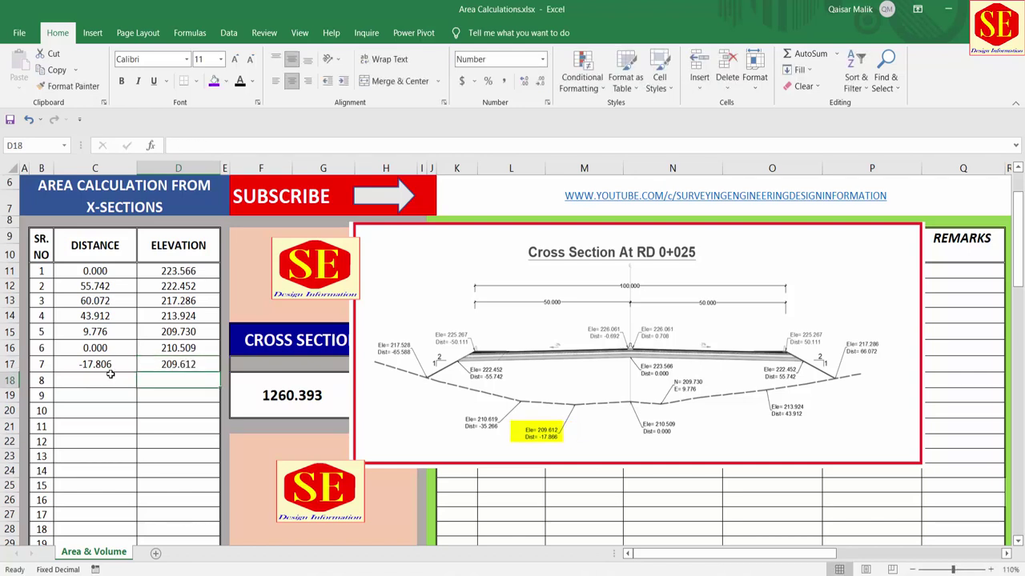
left_click(104, 380)
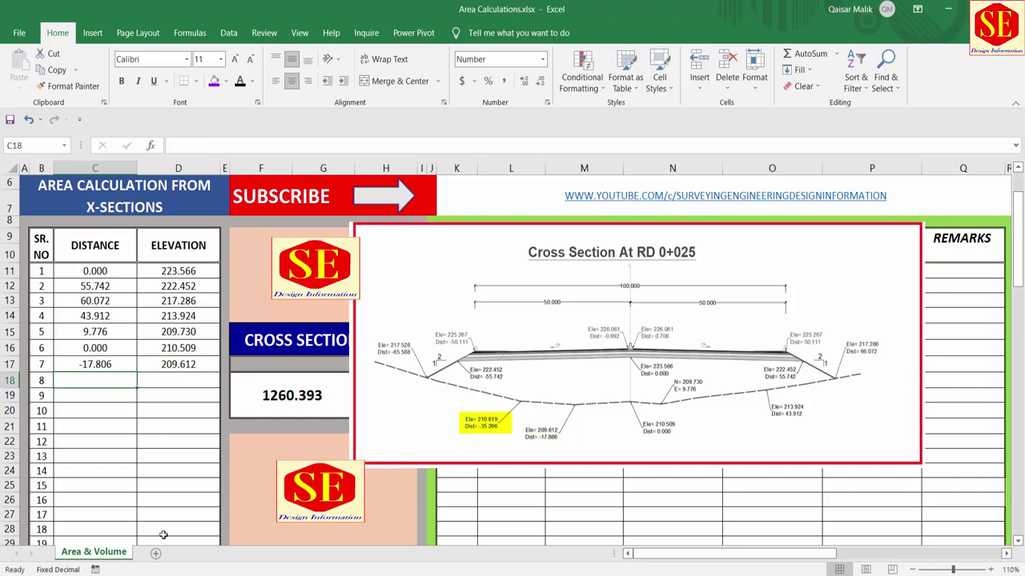
type("-35.")
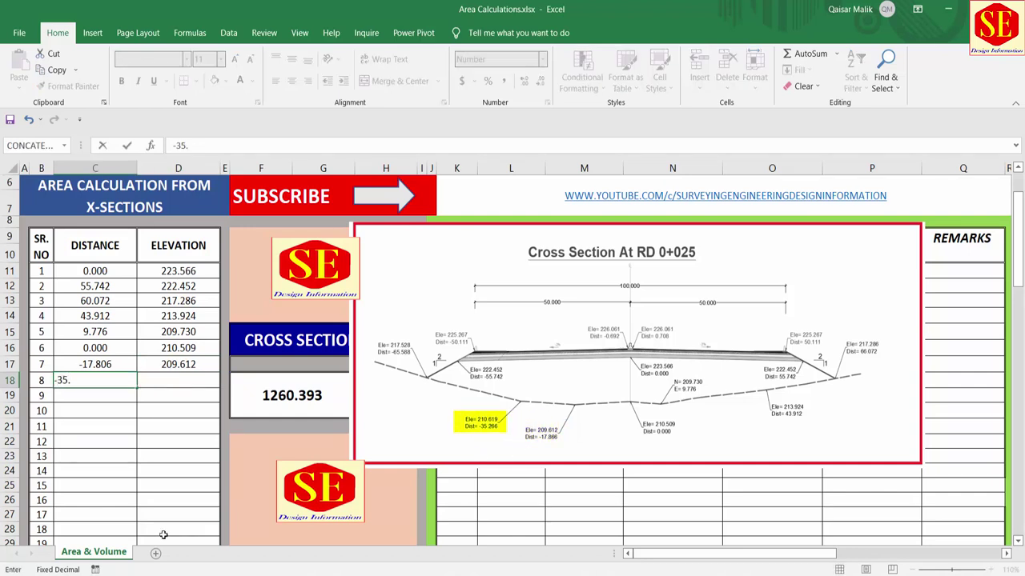
type("266")
key("Tab")
type("210")
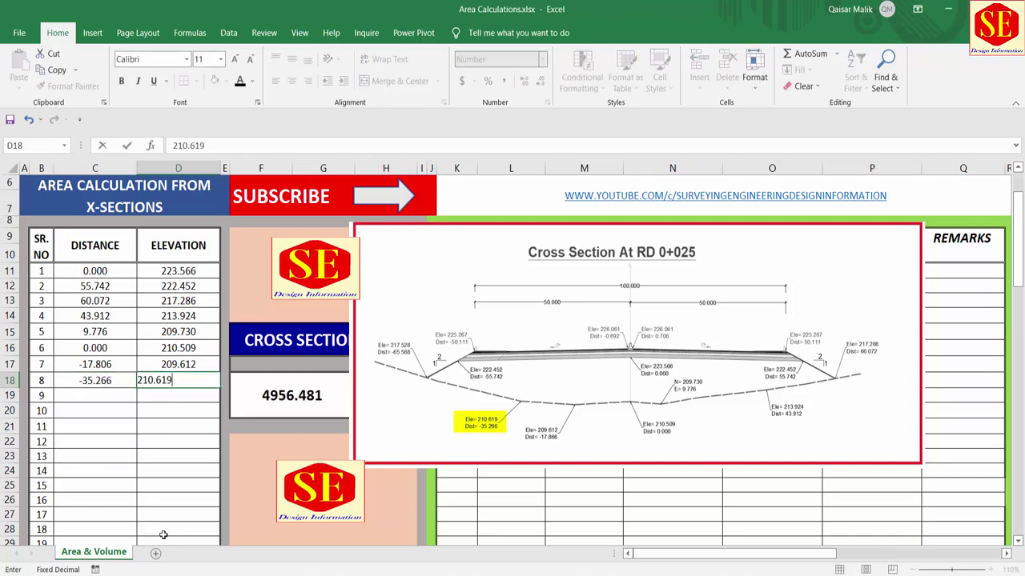
key("Return")
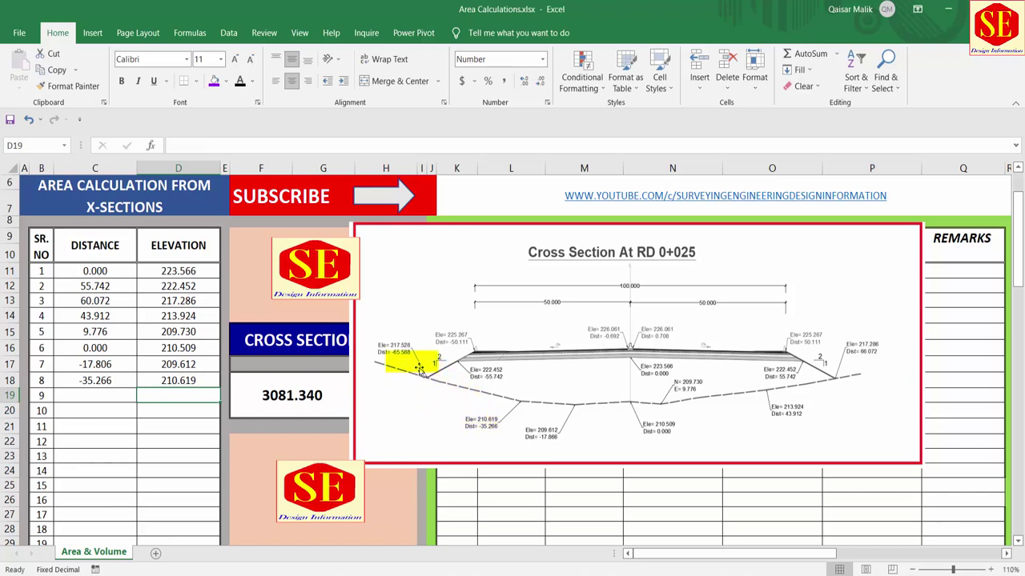
Enter point 9 (-65.588, 217.520) and point 10 (-55.742, 222.452).
left_click(111, 394)
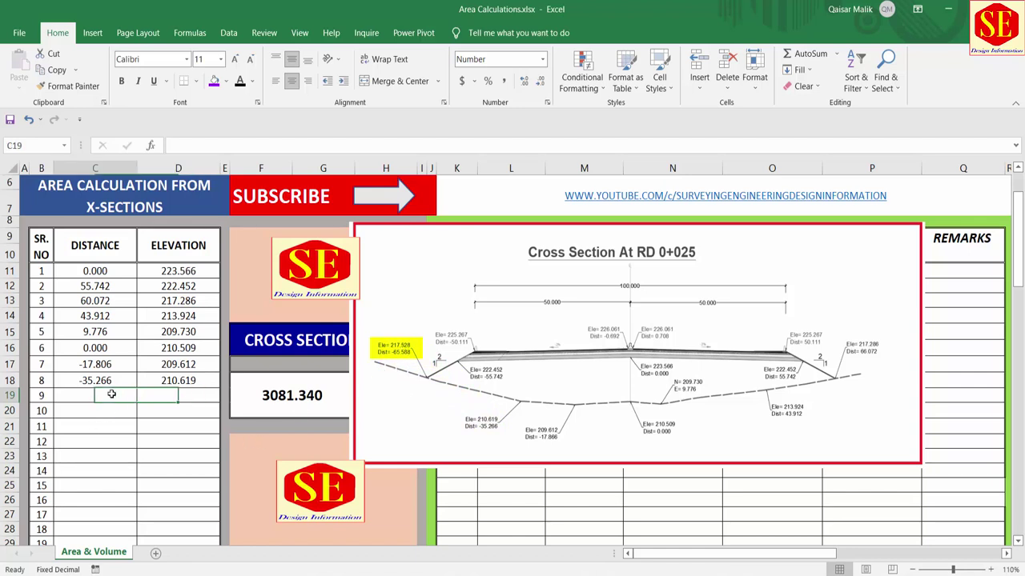
type("-65.")
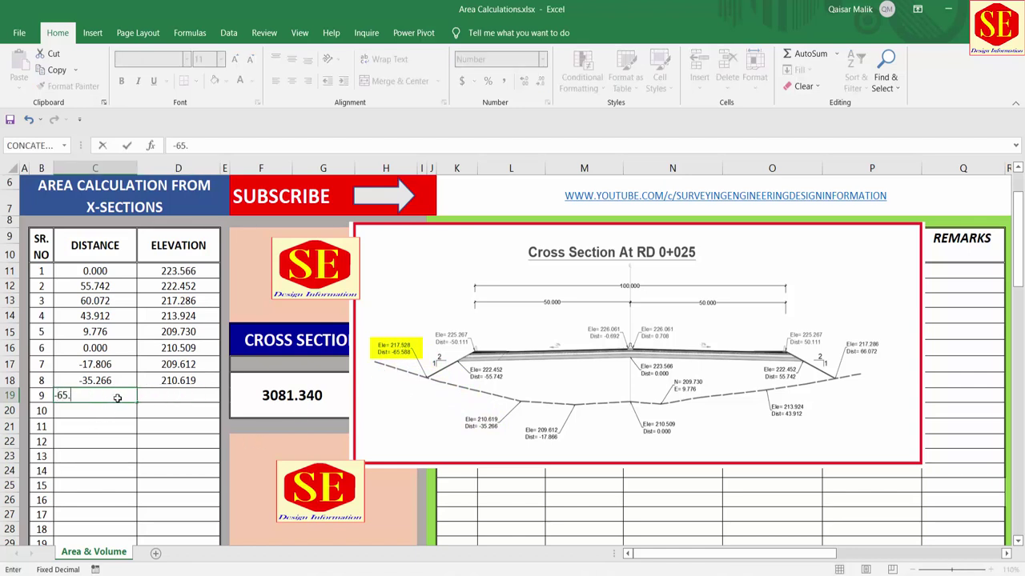
type("588")
key("Tab")
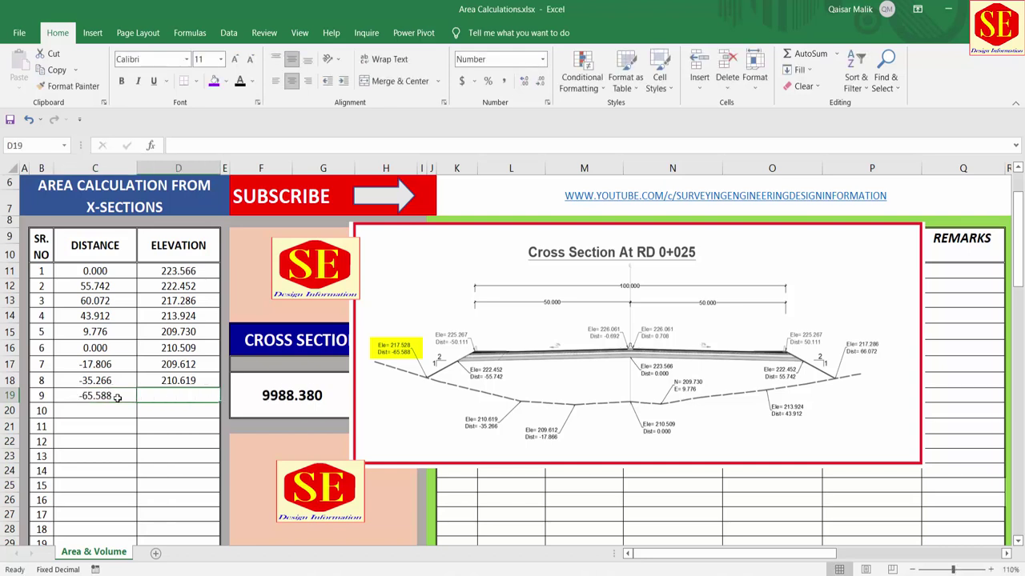
type("217")
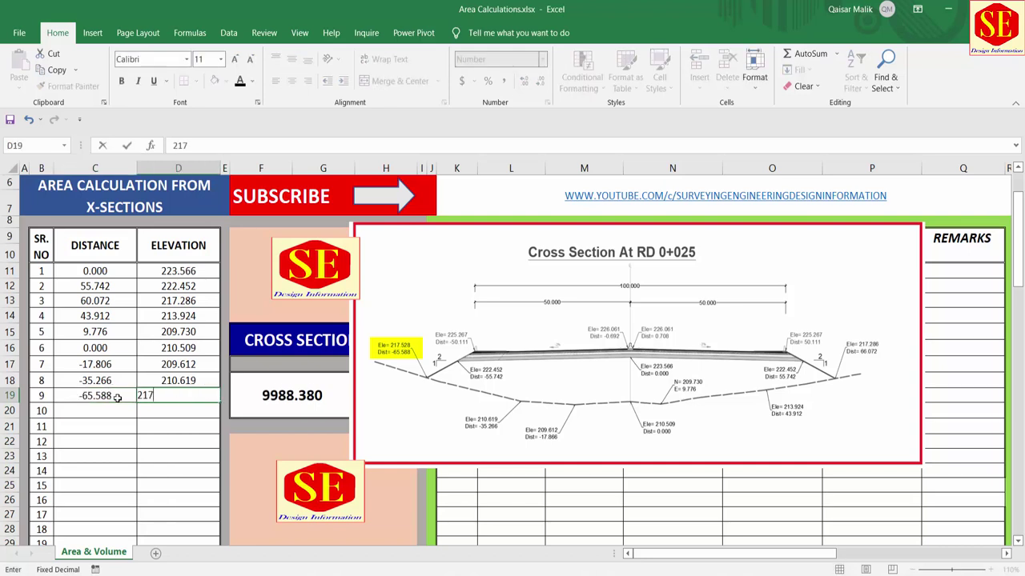
type(".52")
key("Return")
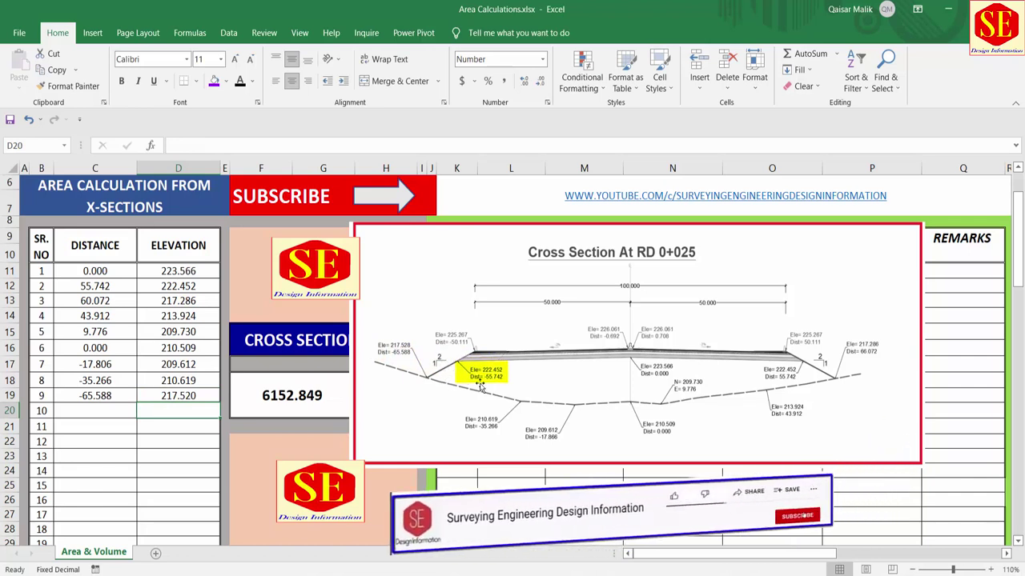
left_click(102, 412)
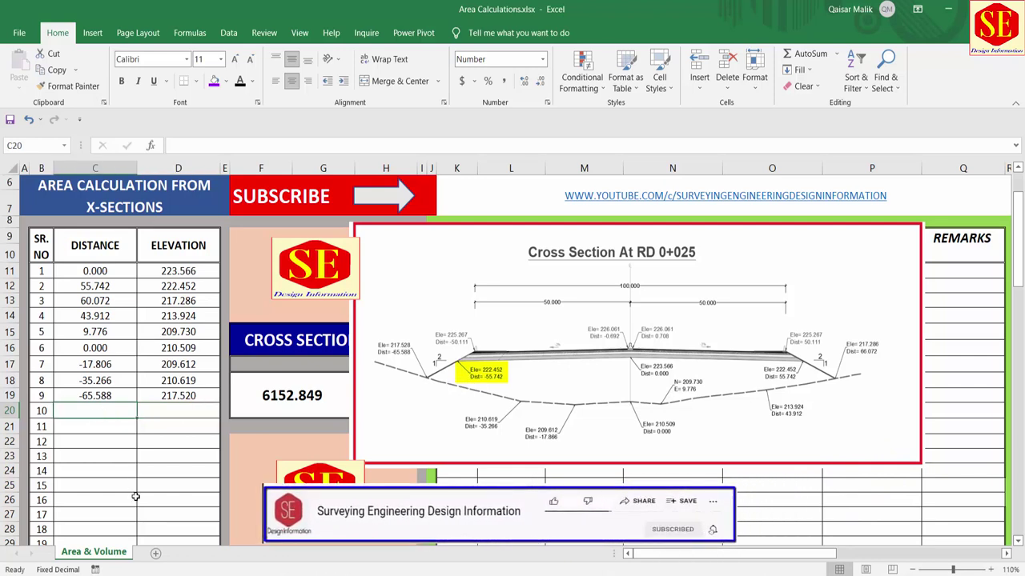
type("-55")
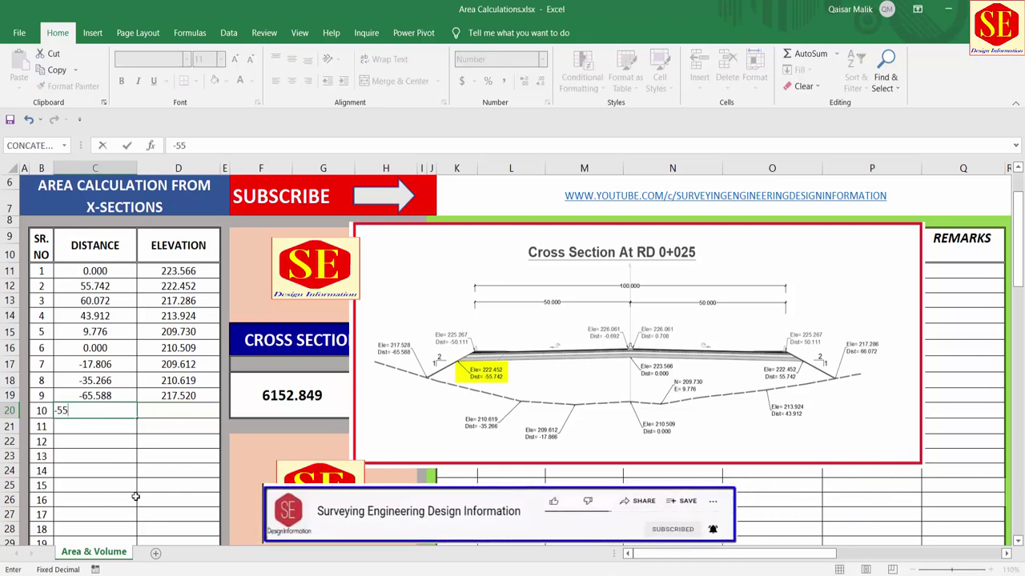
type(".742")
left_click(176, 412)
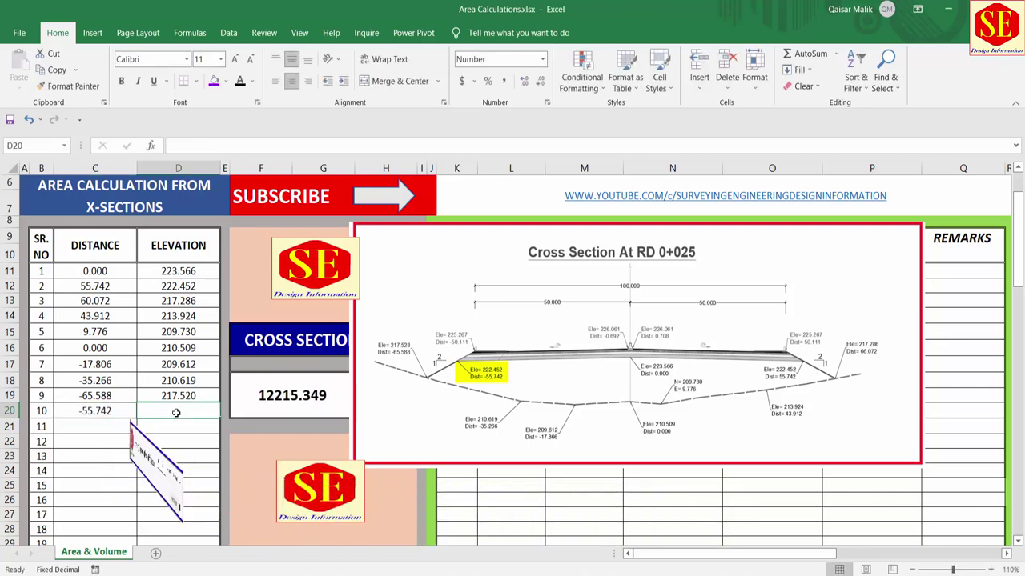
type("222.")
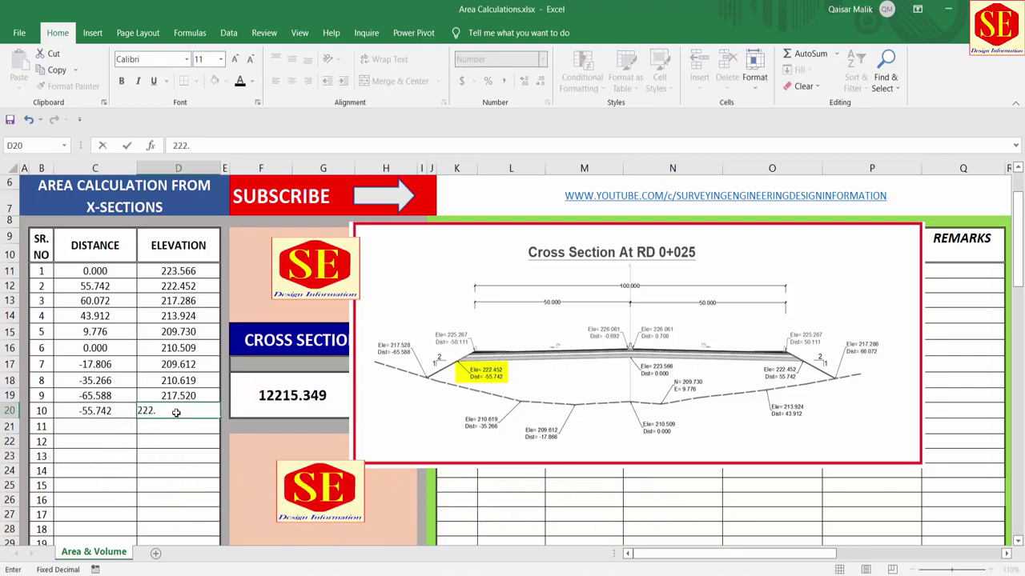
type("452")
key("Return")
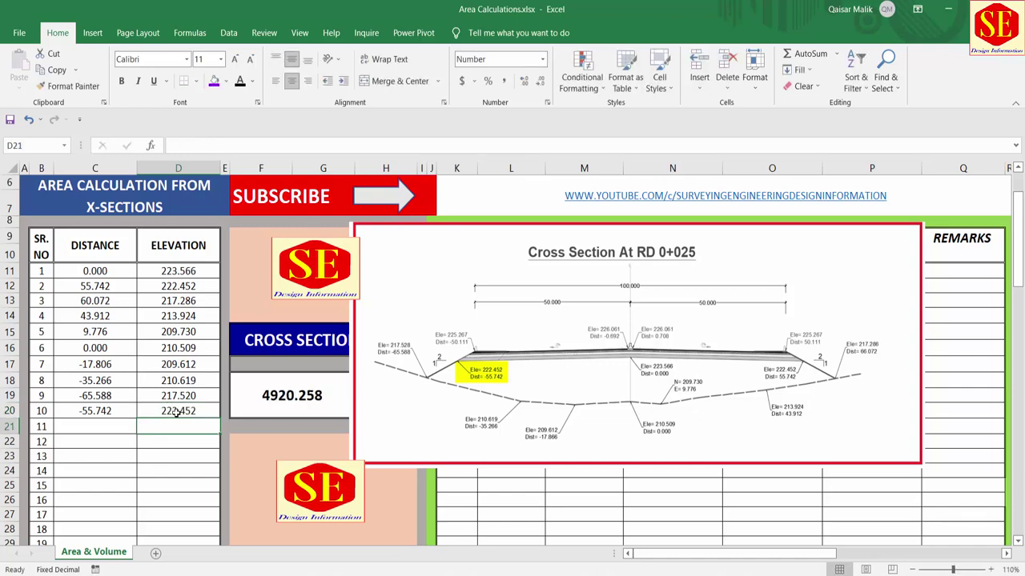
Check point 1's distance and elevation as reference for point 11's row.
scroll(92, 371, "down", 1)
left_click(93, 371)
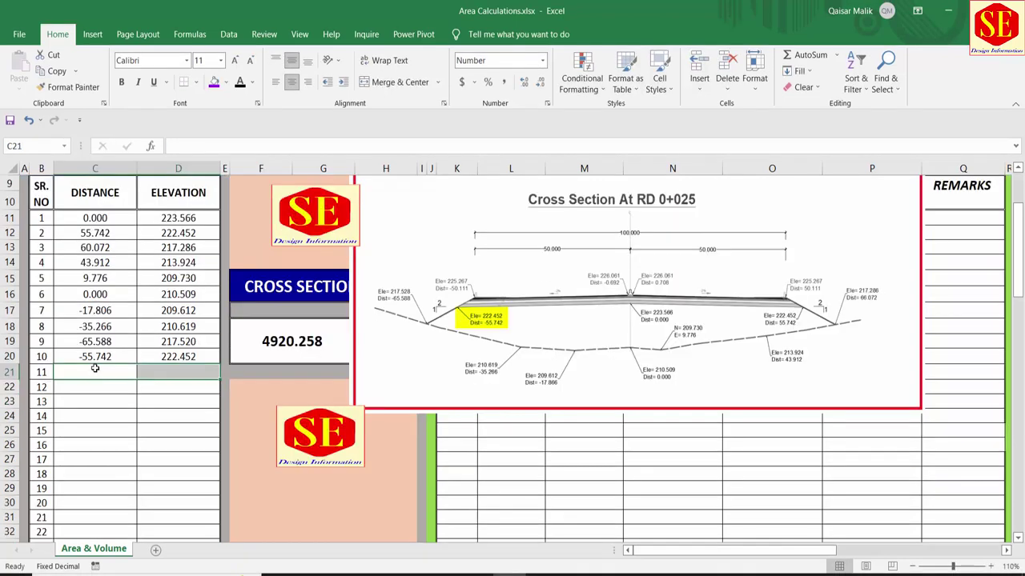
left_click(93, 218)
left_click(173, 220)
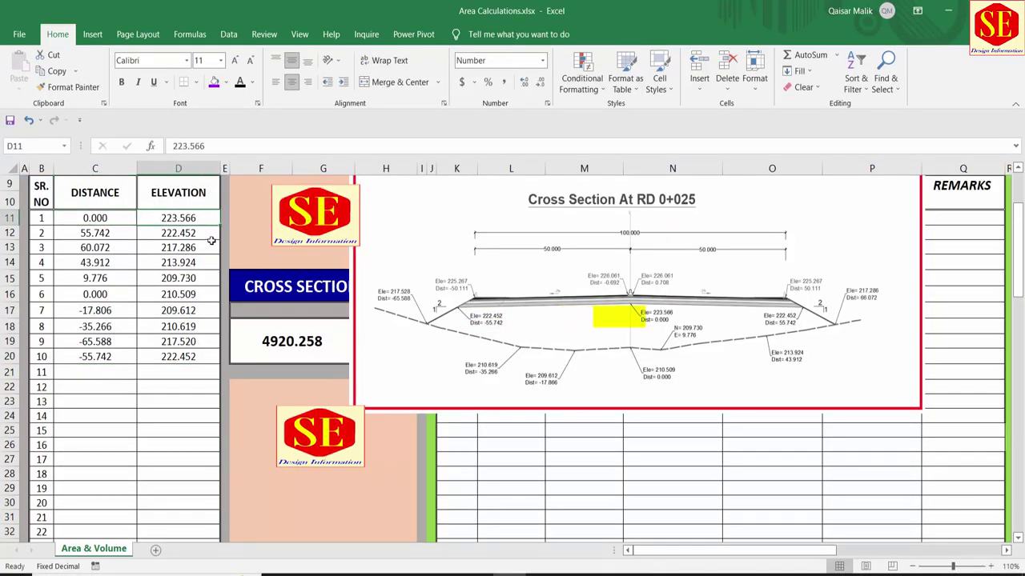
left_click(101, 373)
left_click(168, 372)
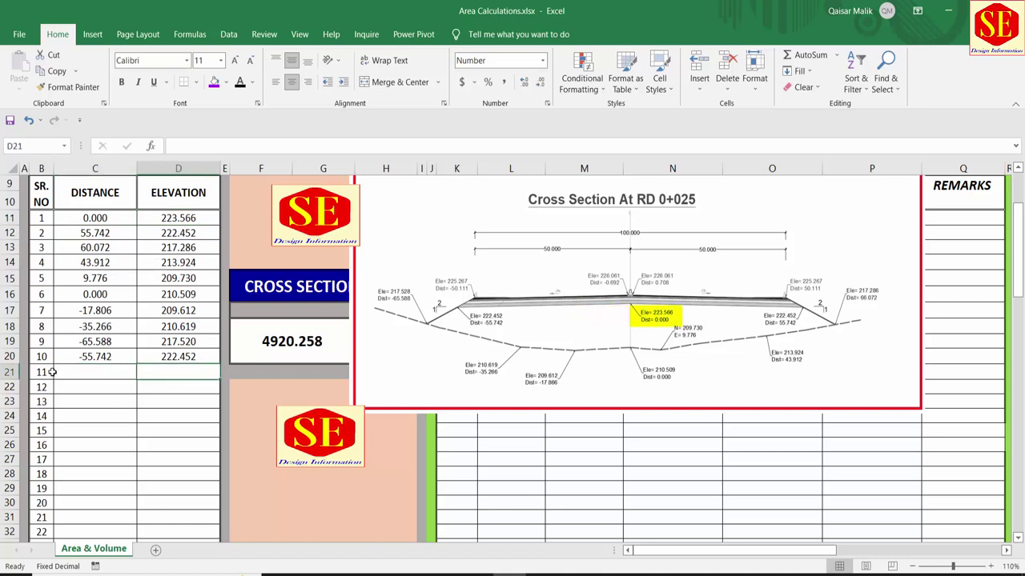
left_click(70, 371)
left_click(160, 372)
Enter point 11 at 0.000, 223.566 and shift the drawing off the area result.
left_click(103, 375)
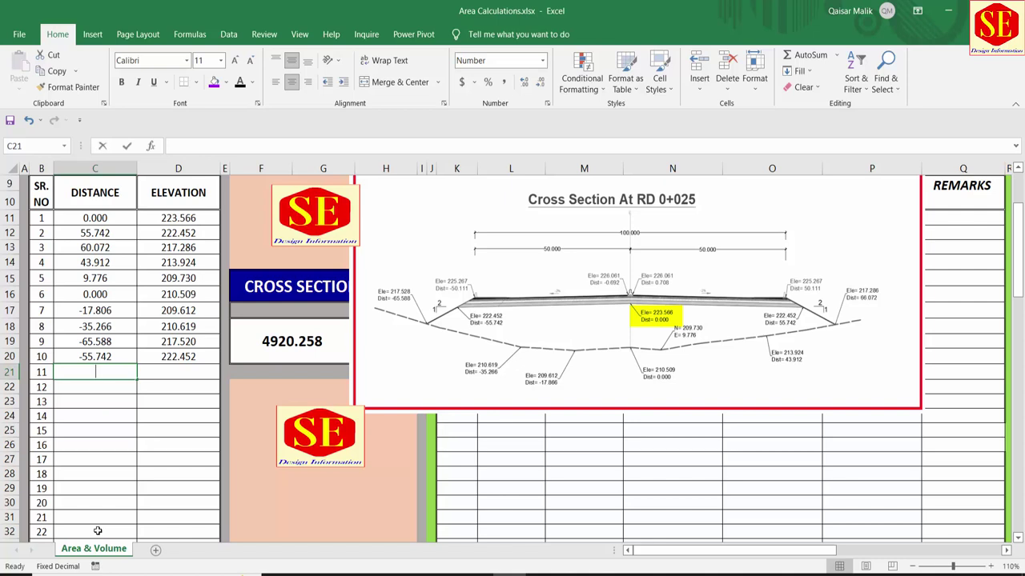
type("0")
key("Tab")
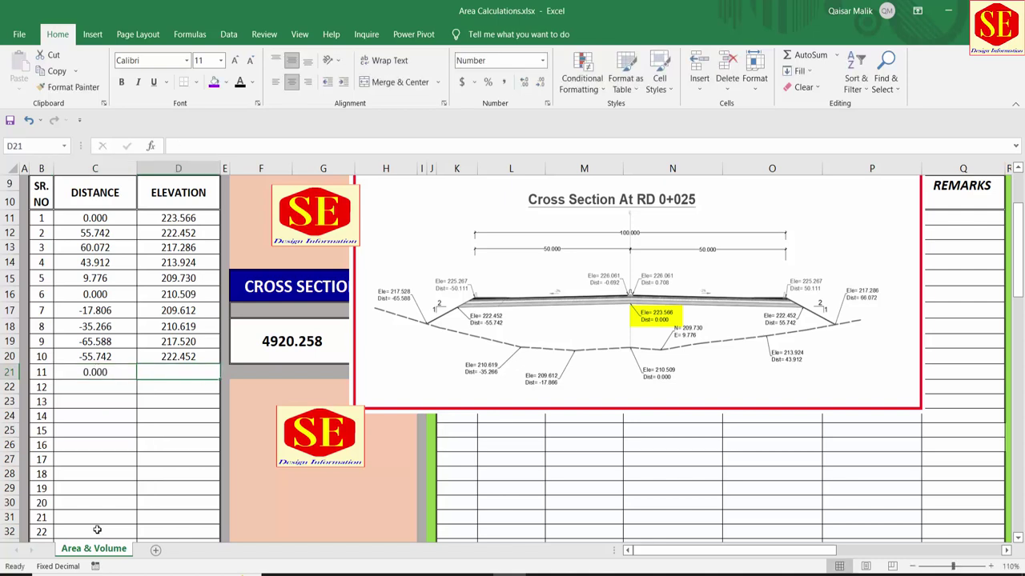
type("223.")
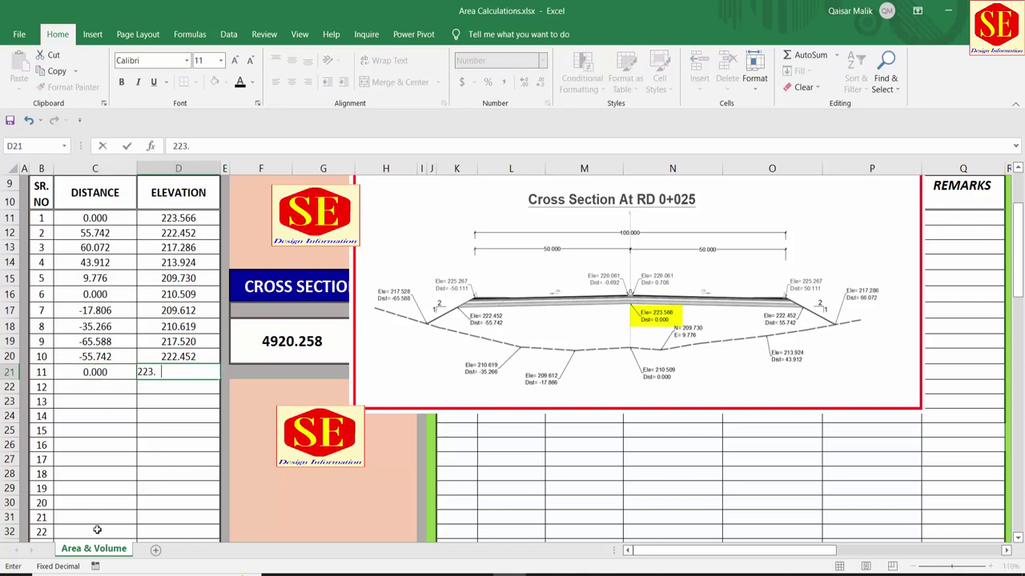
type("566")
key("Return")
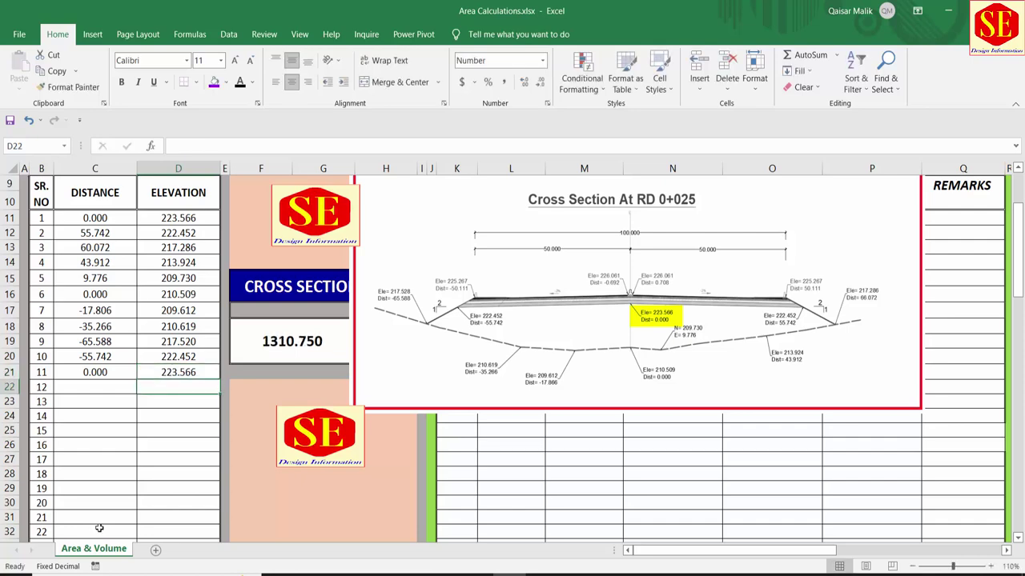
left_click(261, 350)
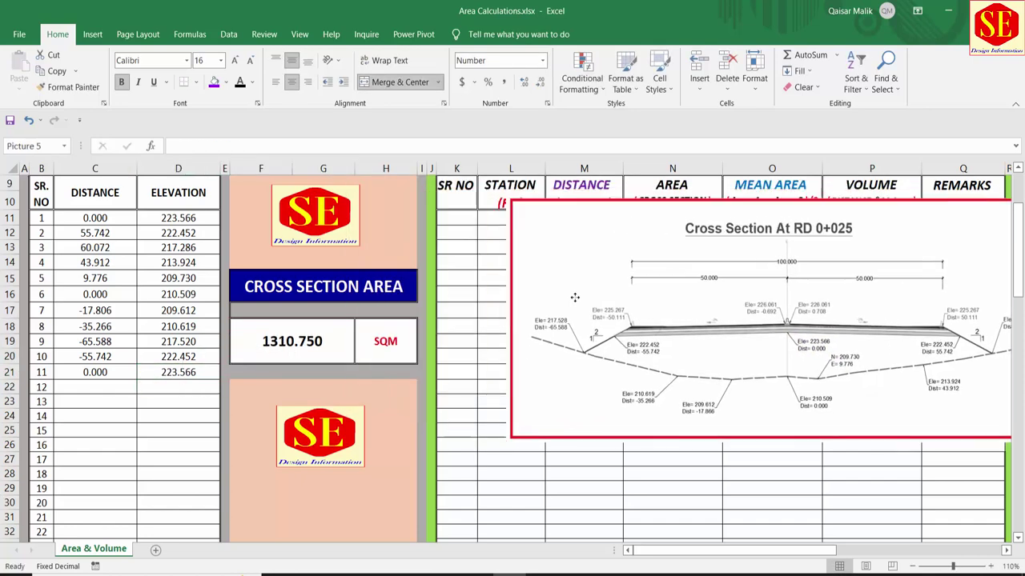
Check the area result and inspect the cross-product formula in C34 without changing it.
left_click(293, 341)
left_click(376, 343)
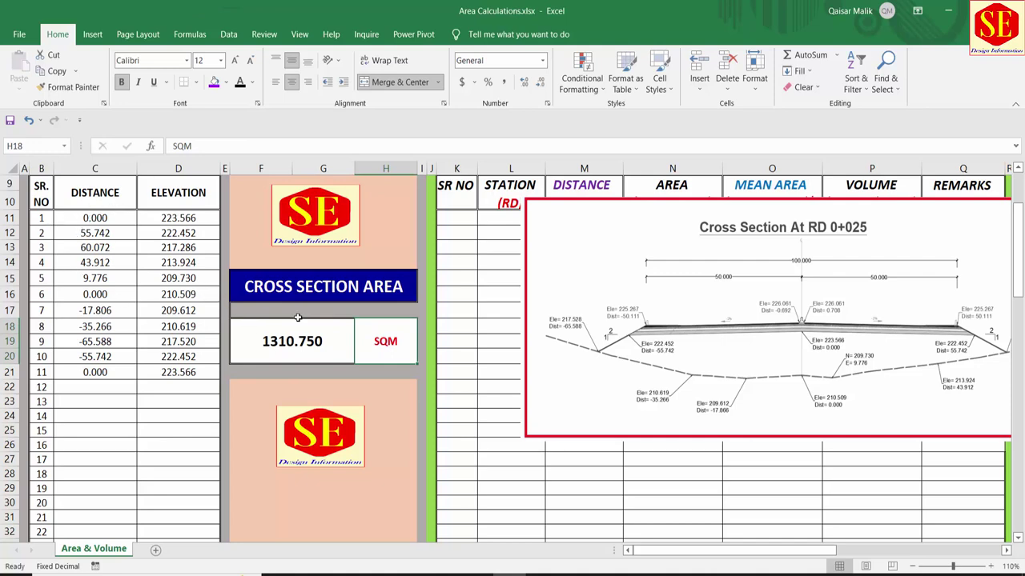
scroll(226, 336, "down", 2)
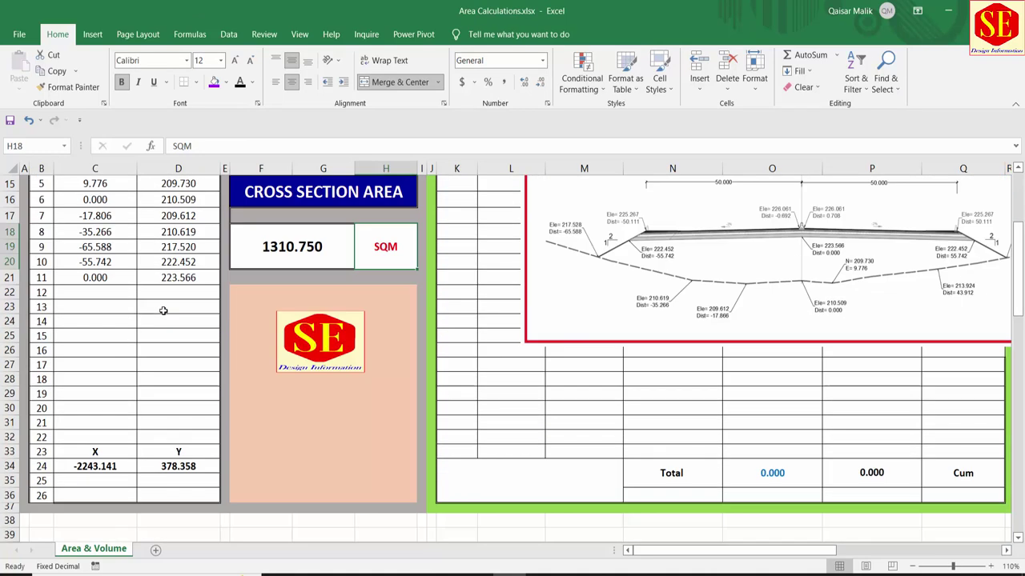
double_click(104, 467)
scroll(107, 353, "down", 1)
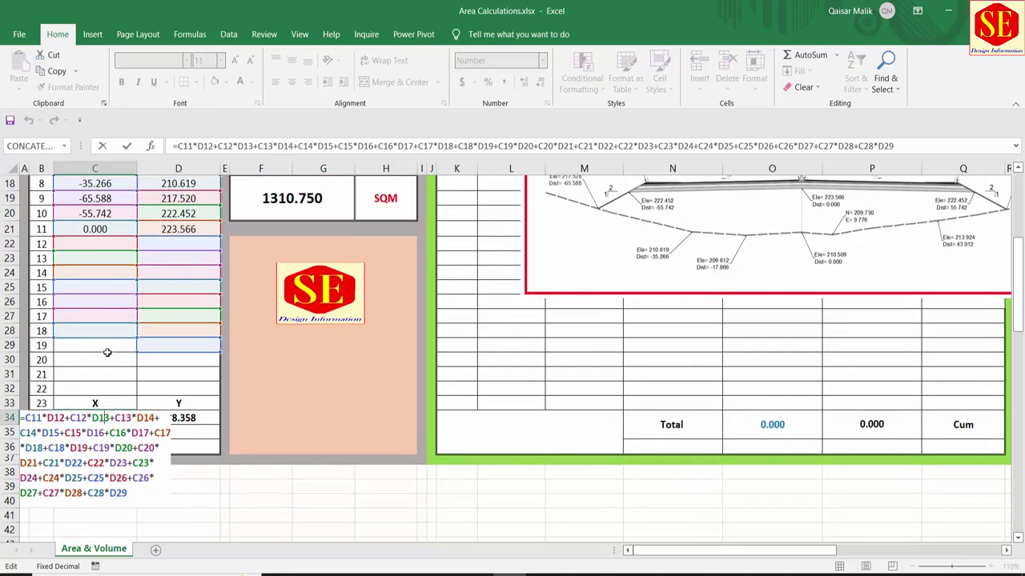
key("Escape")
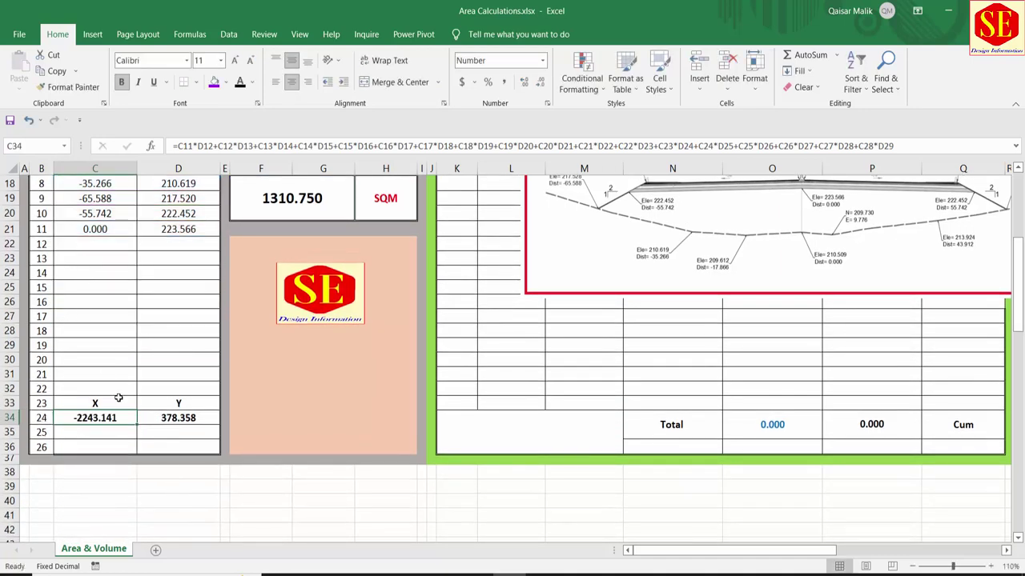
Insert four blank rows at rows 24–27, then undo the insertion.
scroll(118, 397, "up", 1)
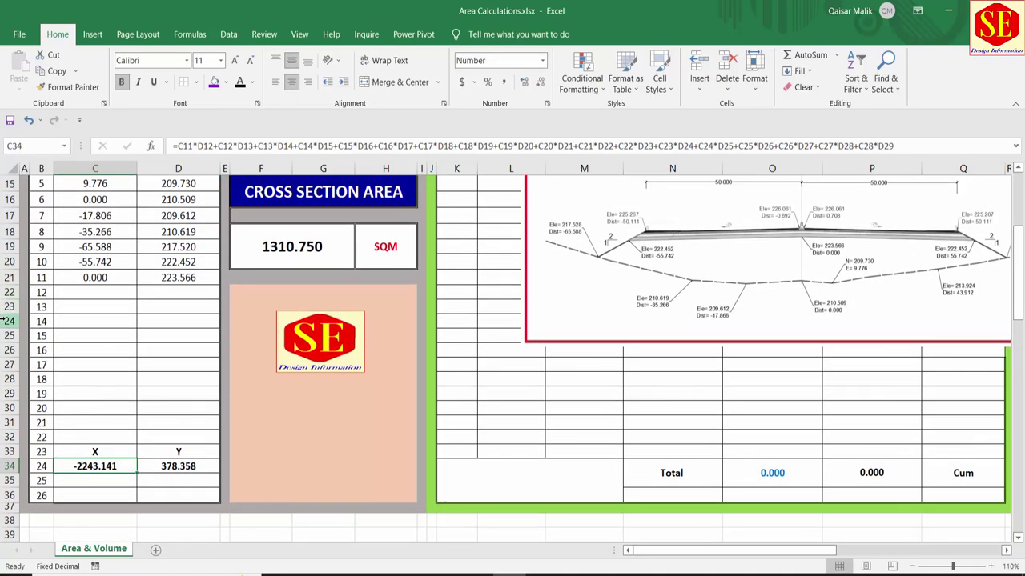
left_click_drag(8, 321, 8, 365)
right_click(6, 355)
left_click(32, 449)
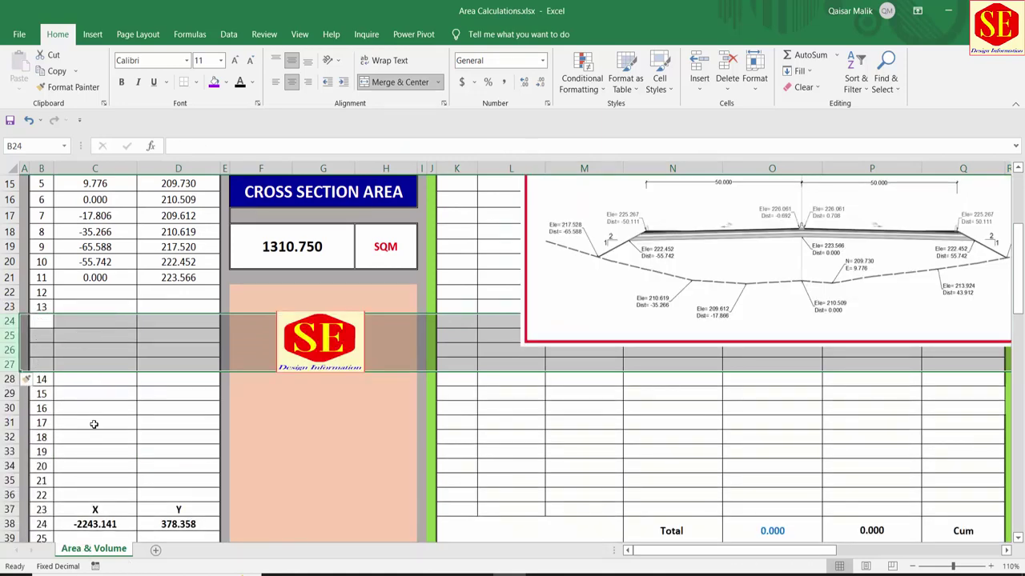
key("ctrl+z")
Check the 1310.750 area formula and move the cross-section picture down to about row 27.
scroll(128, 328, "up", 2)
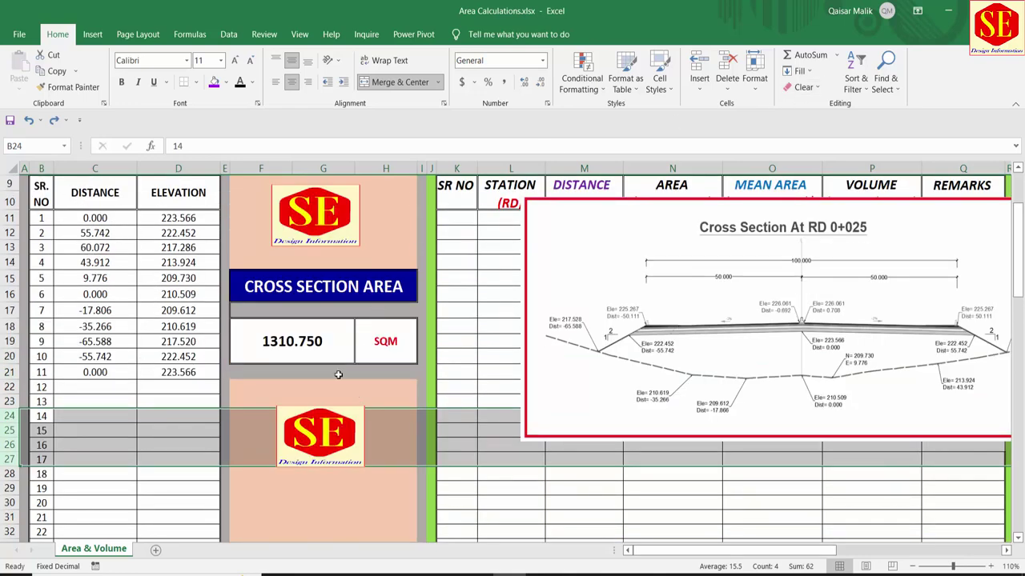
left_click(316, 344)
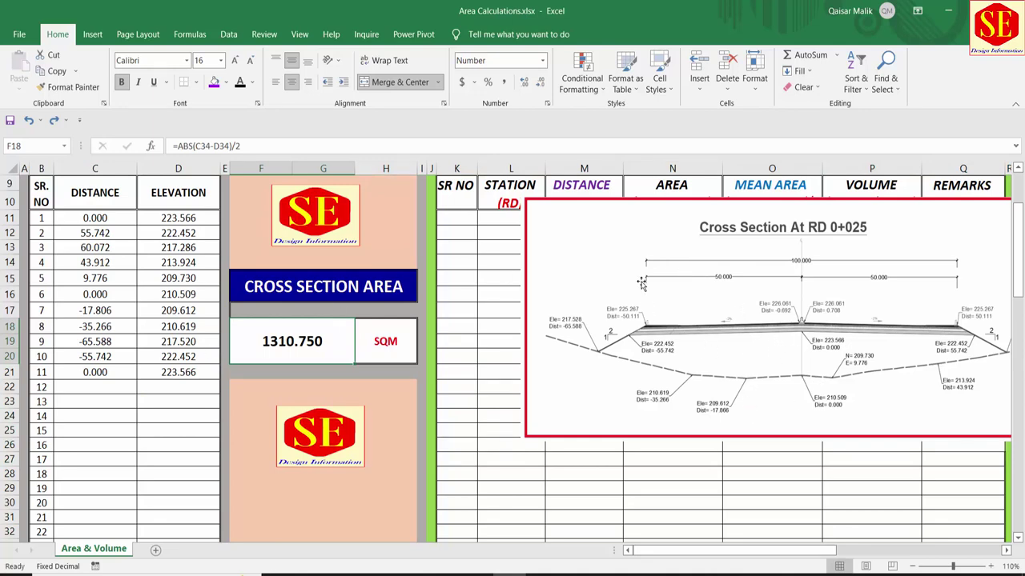
left_click_drag(641, 282, 572, 539)
scroll(571, 313, "up", 2)
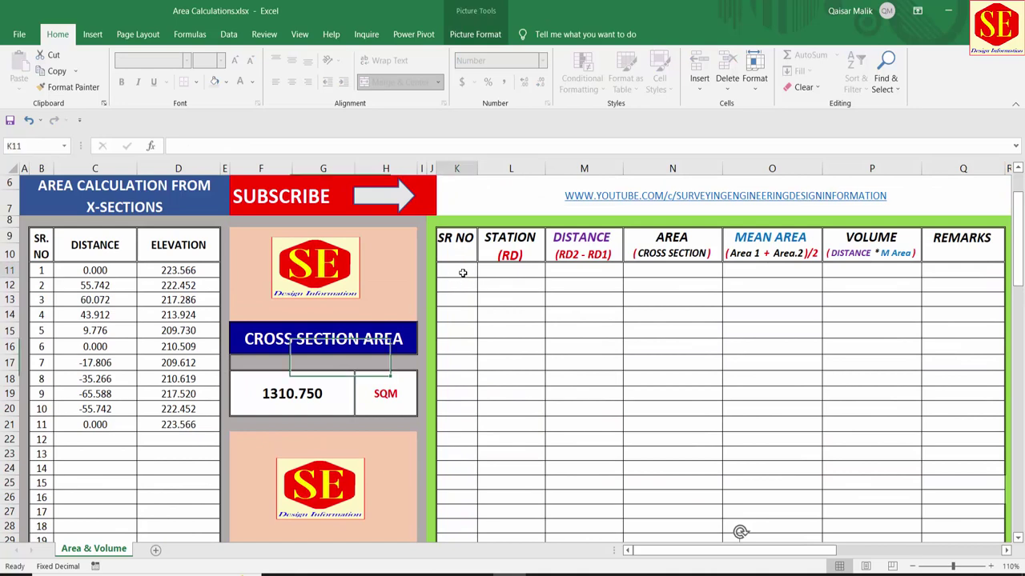
Review the volume table's STATION, DISTANCE and AREA column headers.
scroll(464, 272, "right", 2)
scroll(465, 272, "up", 1)
scroll(525, 295, "up", 1)
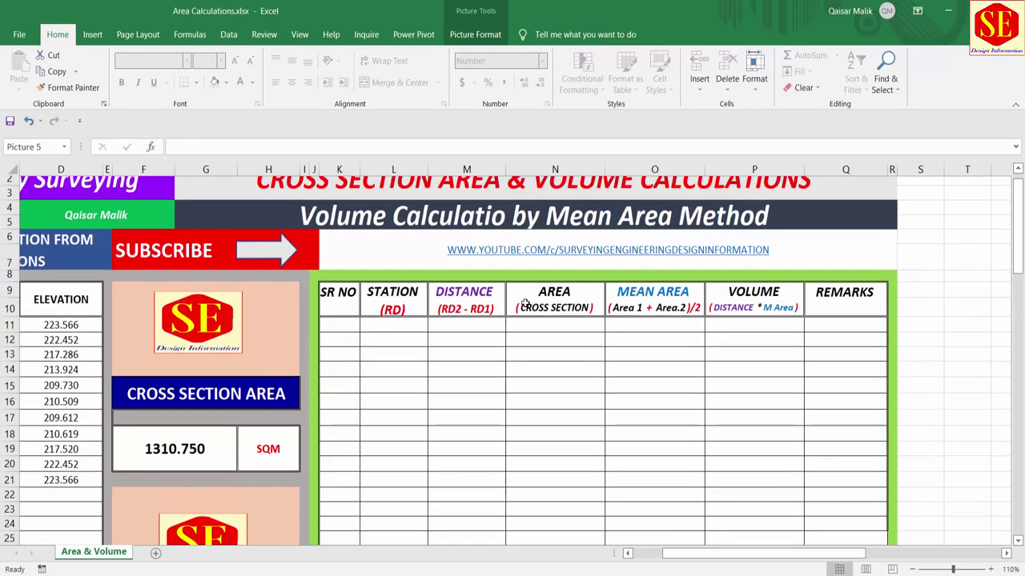
left_click(349, 311)
left_click(387, 311)
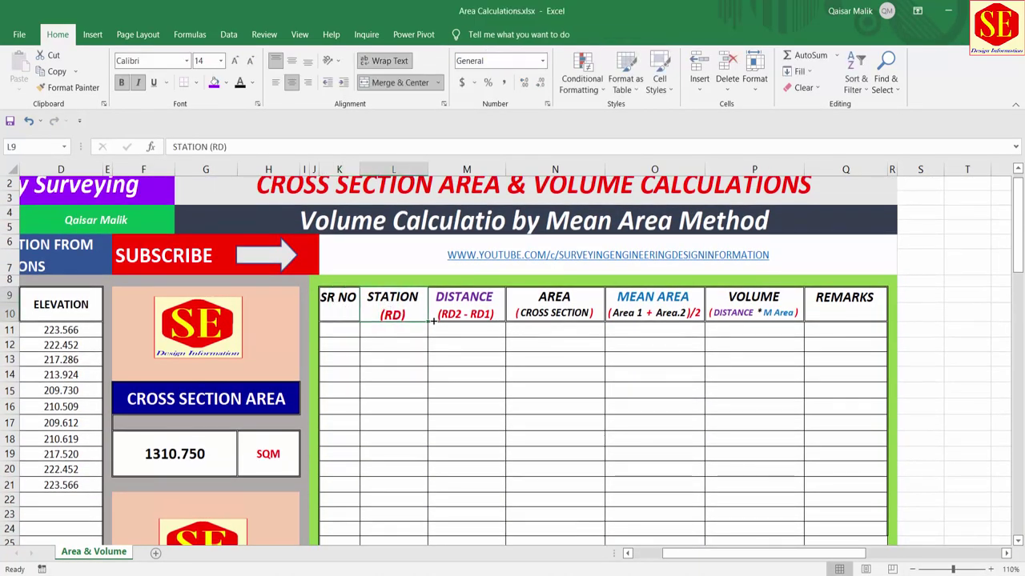
left_click(468, 309)
left_click(560, 310)
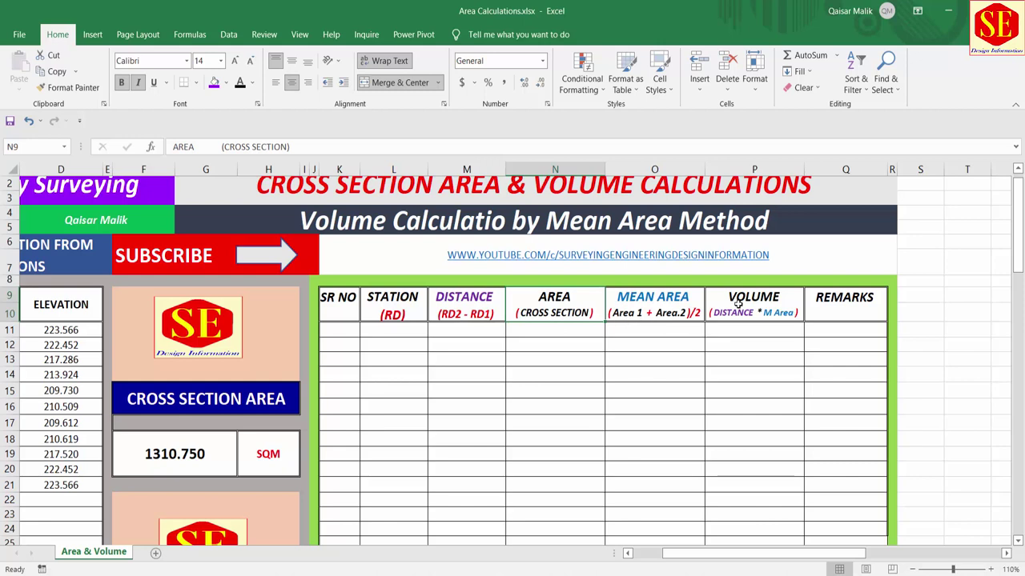
Enter 1, 2, 3 in SR NO and fill the series down to 23.
left_click(338, 331)
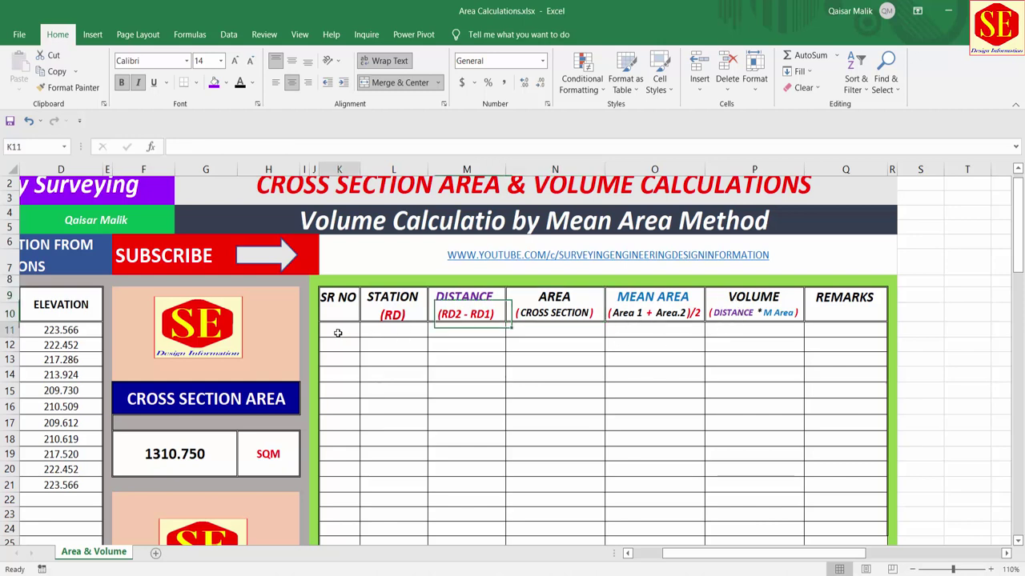
type("1")
key("Return")
type("2")
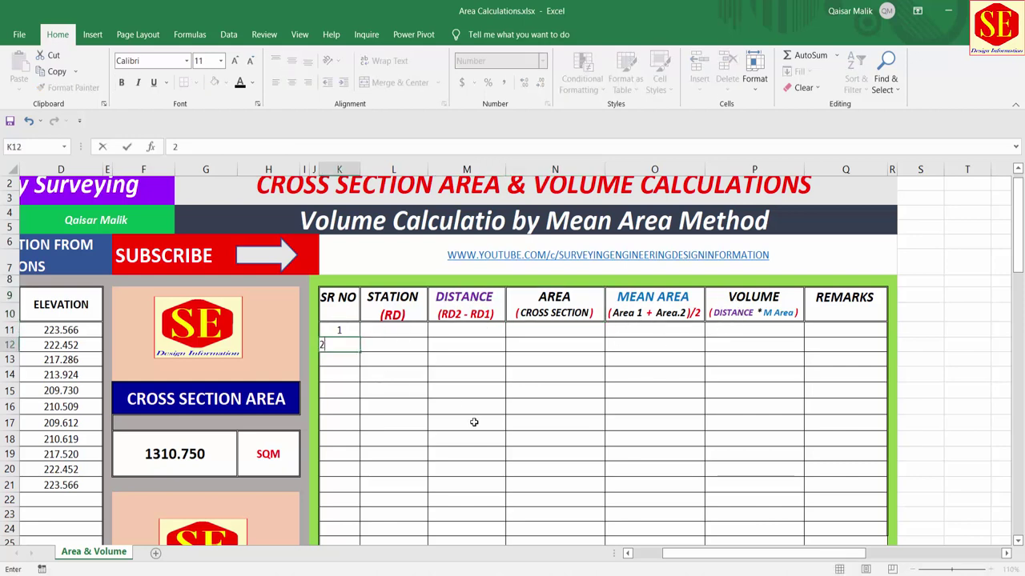
key("Return")
type("3")
key("Return")
scroll(481, 420, "down", 1)
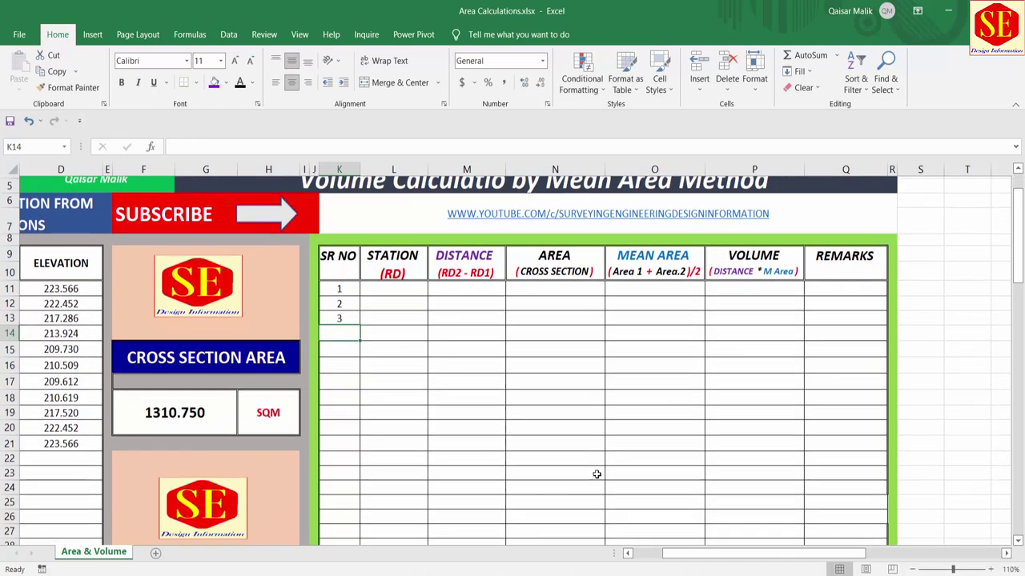
mouse_move(355, 300)
left_mouse_down()
mouse_move(362, 475)
mouse_move(349, 472)
left_mouse_up()
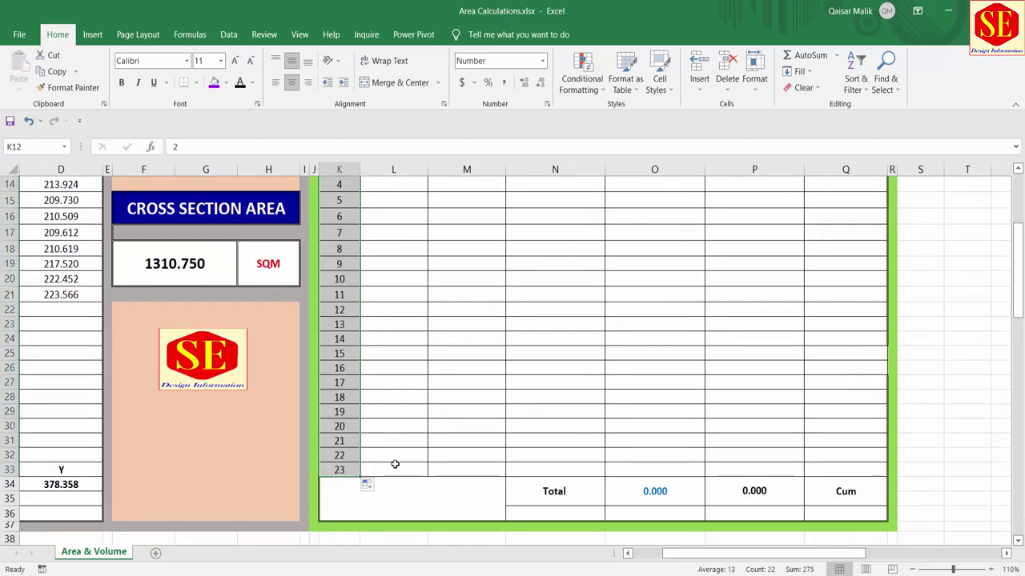
scroll(395, 464, "up", 1)
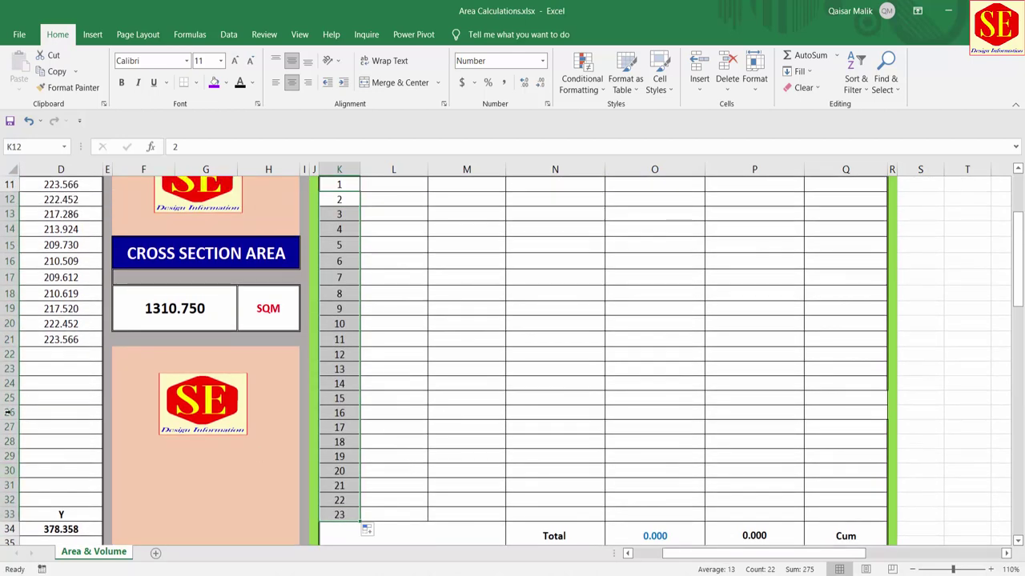
scroll(472, 352, "up", 4)
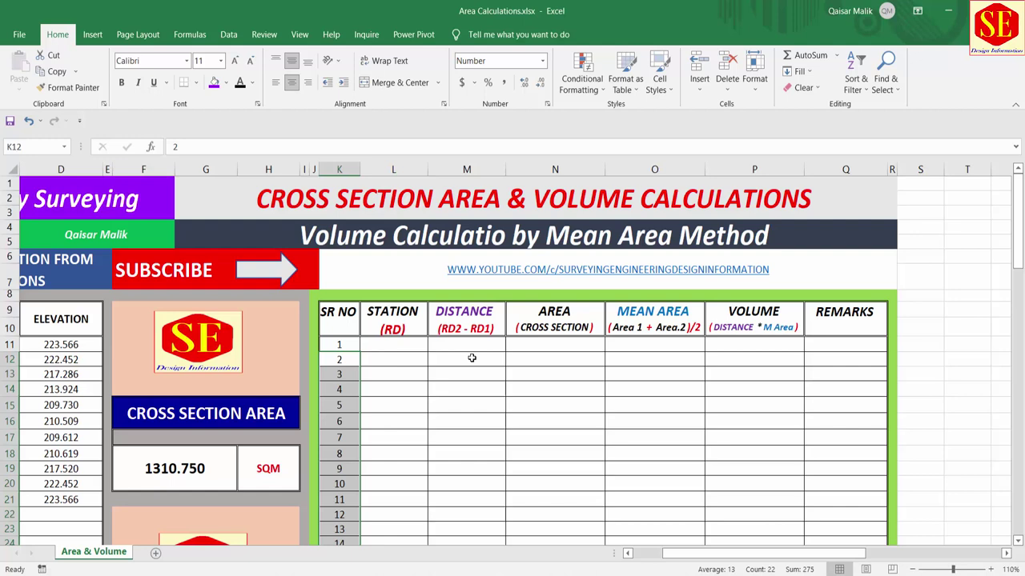
Enter the first three stations 0, 50 and 100 in L11:L13.
left_click(392, 350)
type("0")
key("Return")
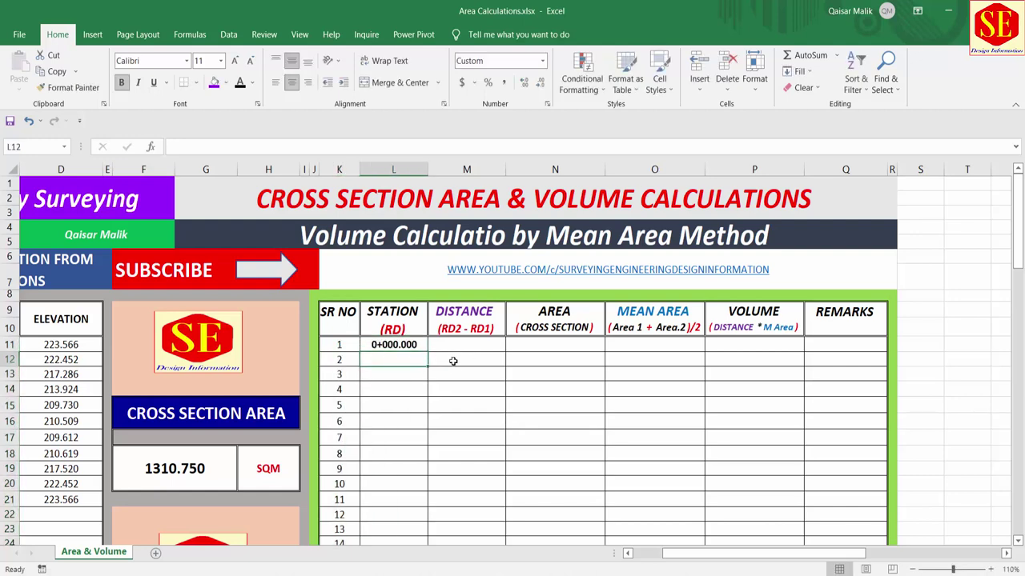
type("20")
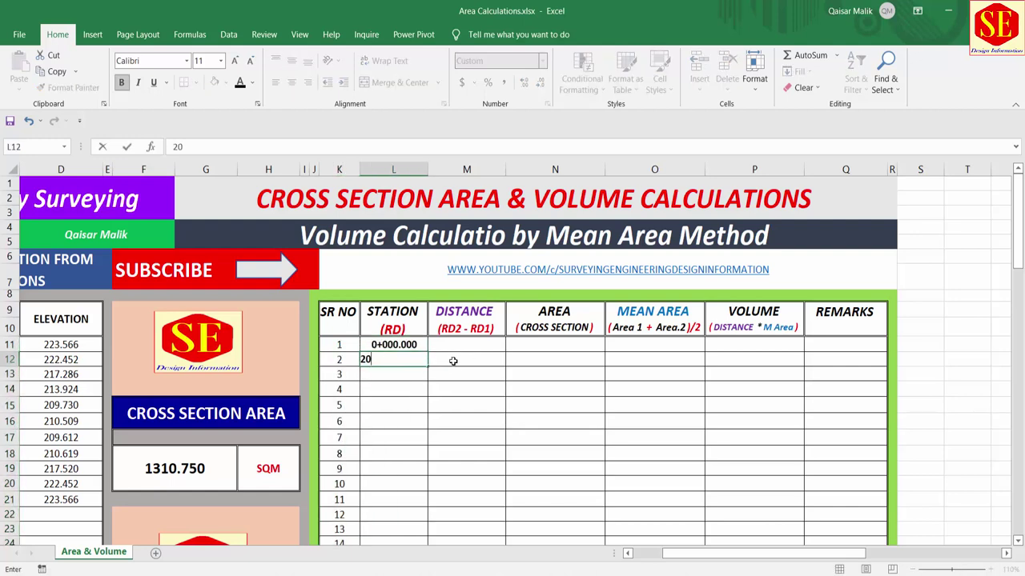
key("Return")
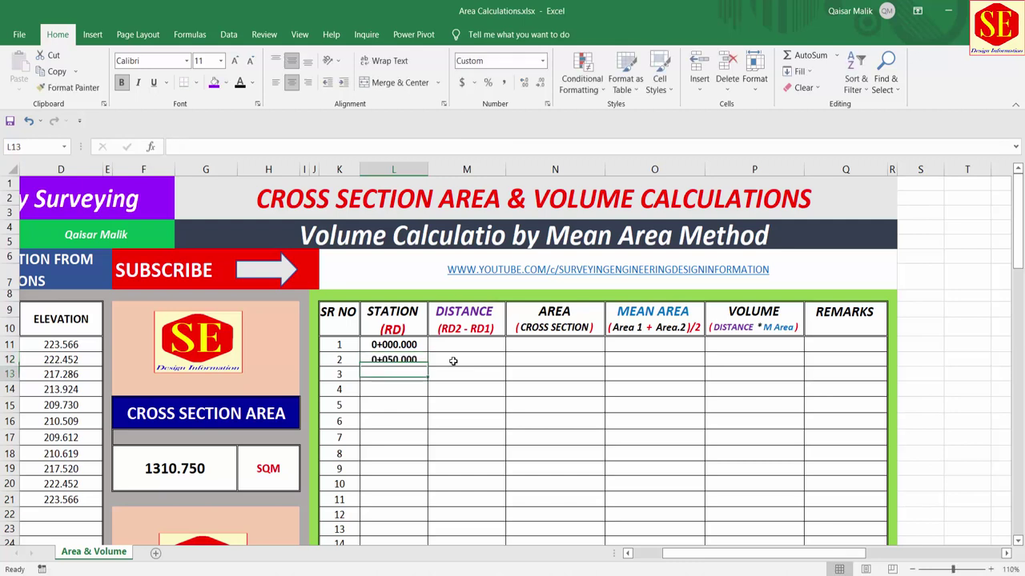
type("100")
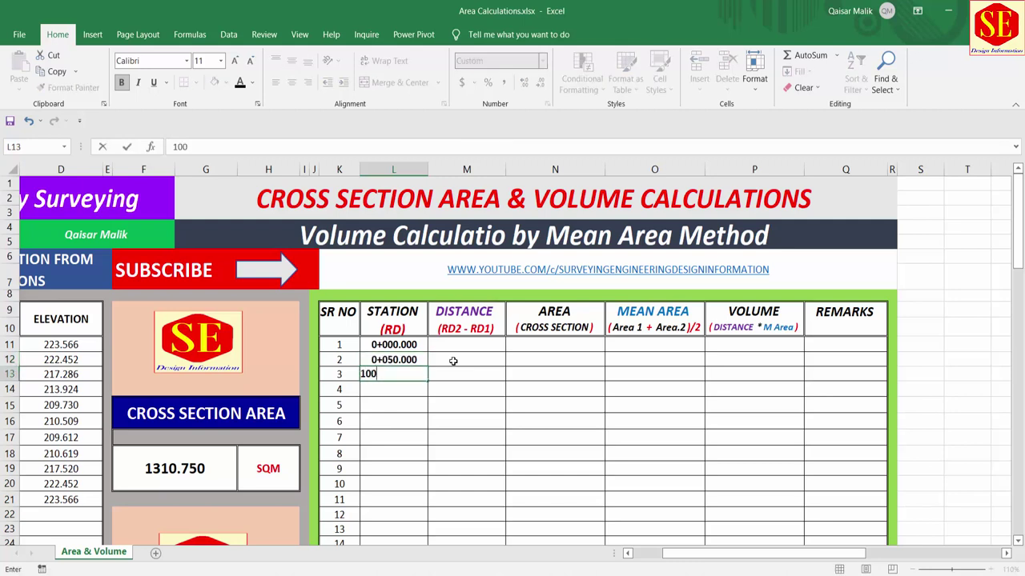
key("Return")
Extend the station series down the column to 0+950.000 in 50 m steps.
mouse_move(413, 361)
left_mouse_down()
mouse_move(418, 381)
mouse_move(400, 376)
mouse_move(433, 574)
left_mouse_up()
left_click(398, 364)
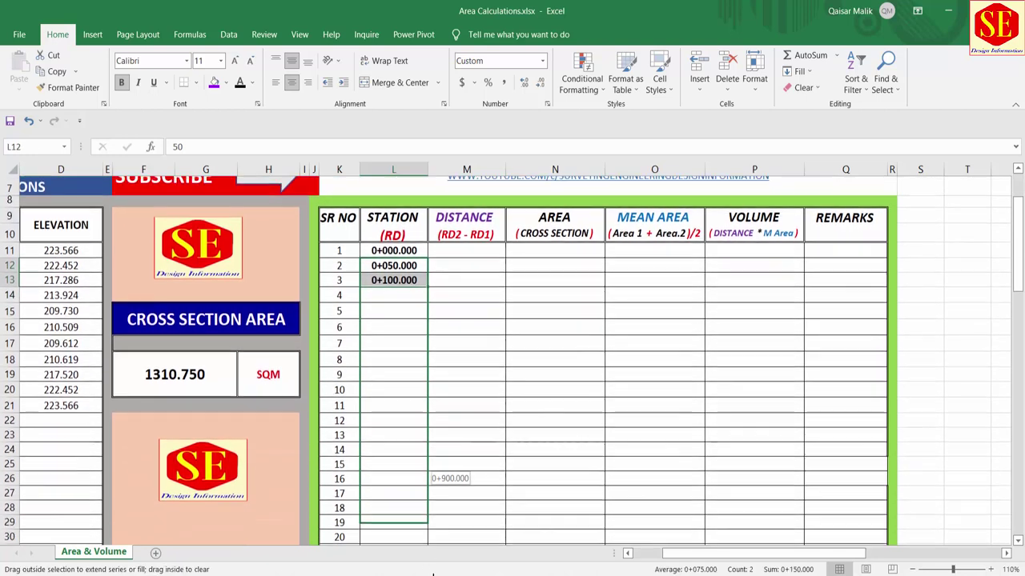
left_click_drag(434, 574, 422, 489)
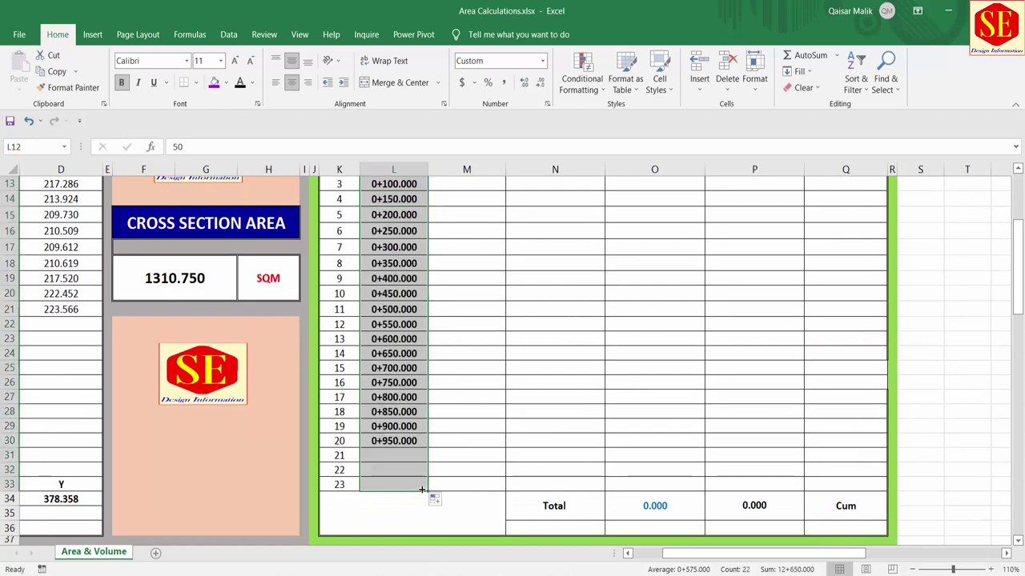
scroll(421, 468, "up", 3)
left_click(378, 442)
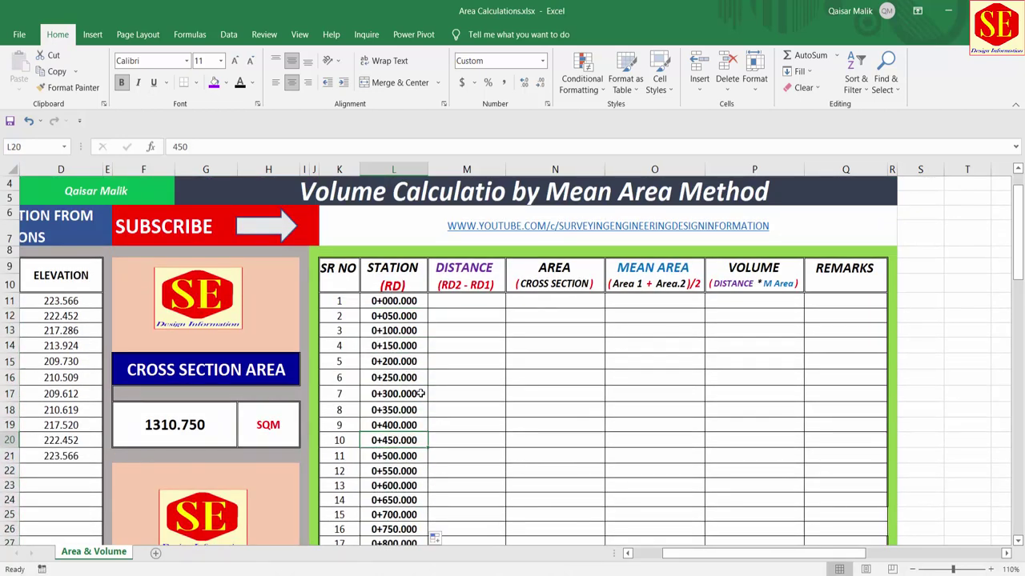
left_click(463, 272)
Enter 0 as the first distance and =L12-L11 as the second.
left_click(390, 317)
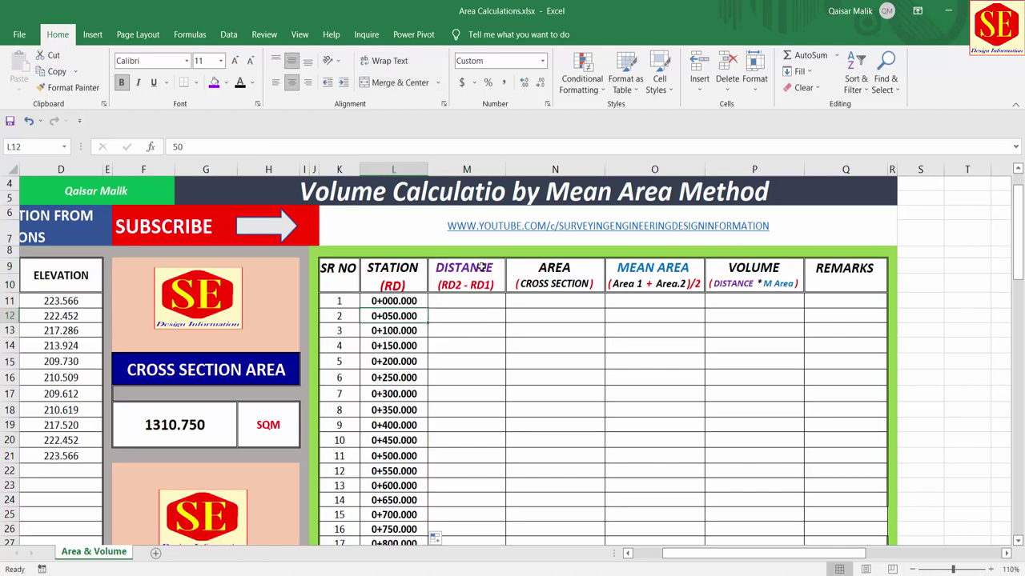
left_click(463, 303)
type("0")
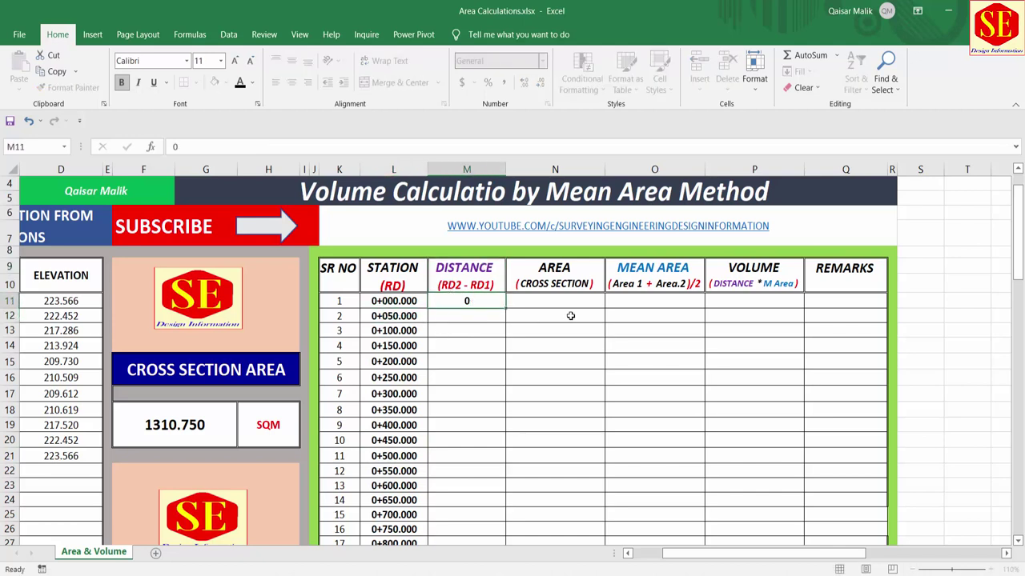
key("Return")
type("=")
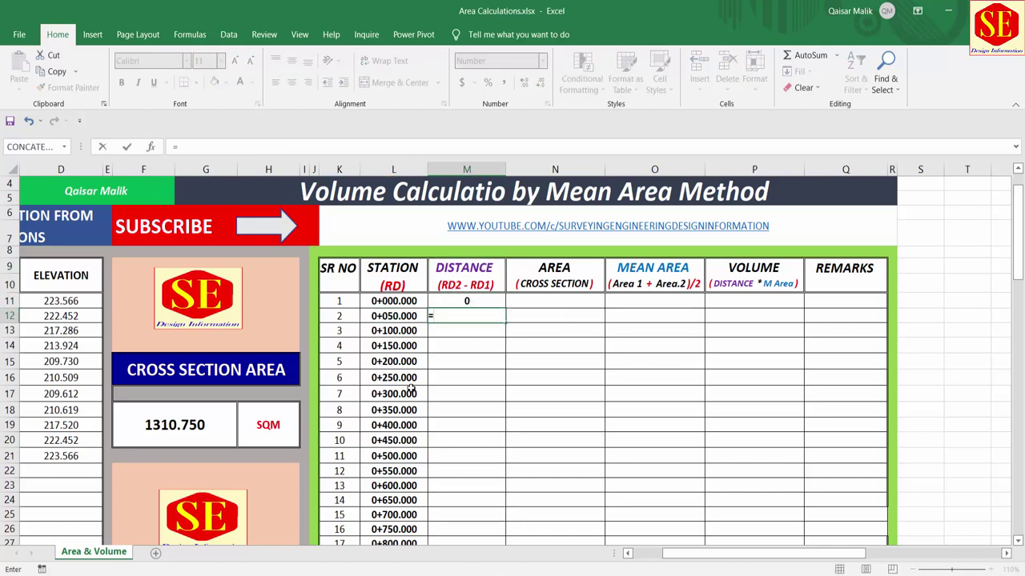
left_click(405, 318)
type("-")
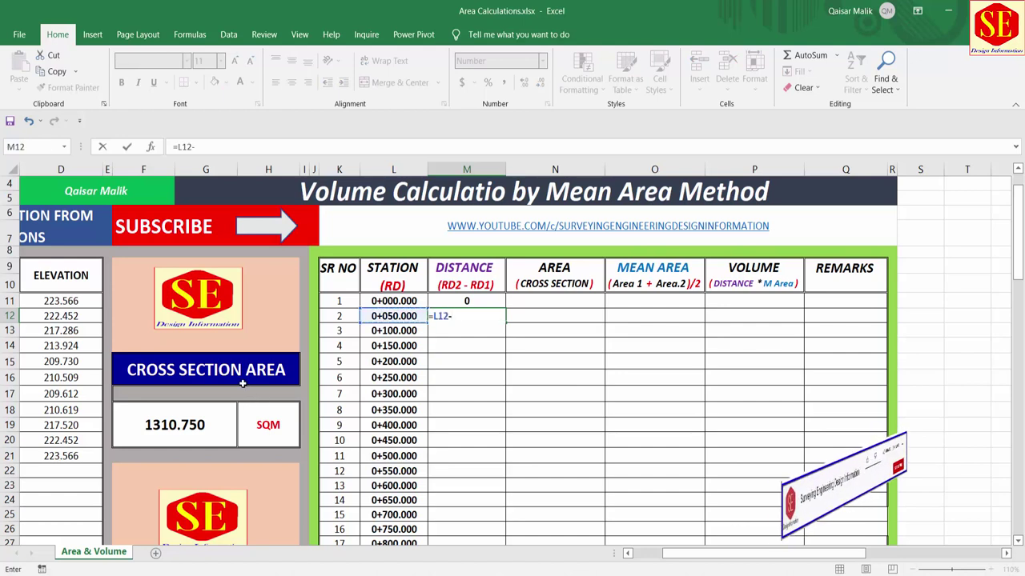
left_click(416, 302)
key("Return")
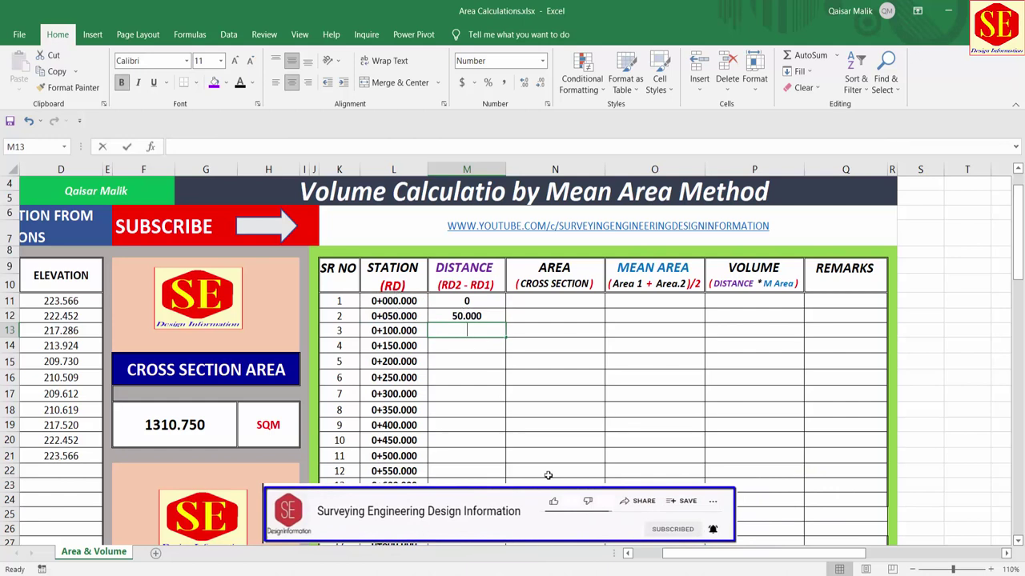
Enter =L13-L12 for the third distance and copy it down to row 33.
type("=")
left_click(392, 331)
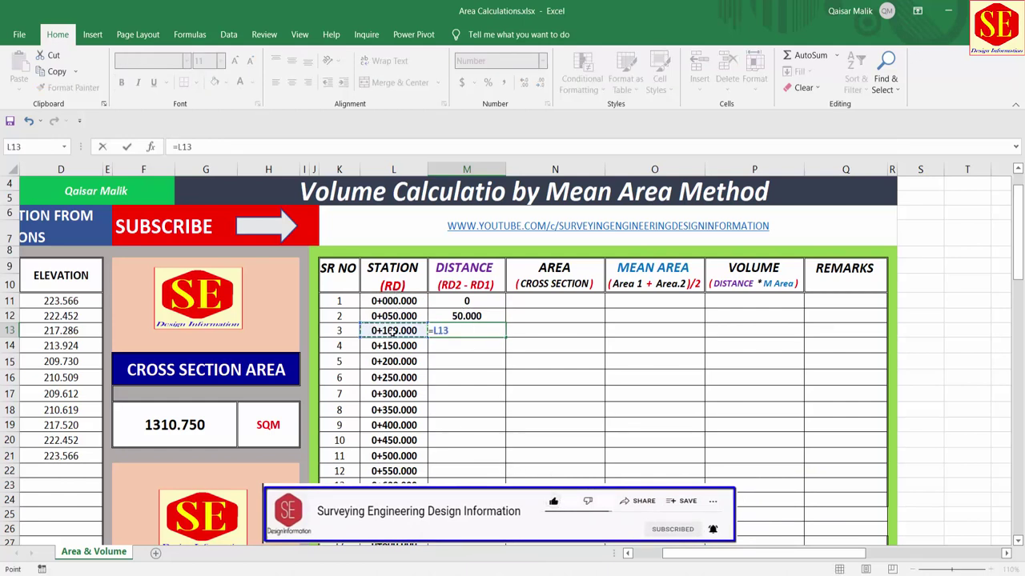
type("-")
left_click(406, 317)
key("Return")
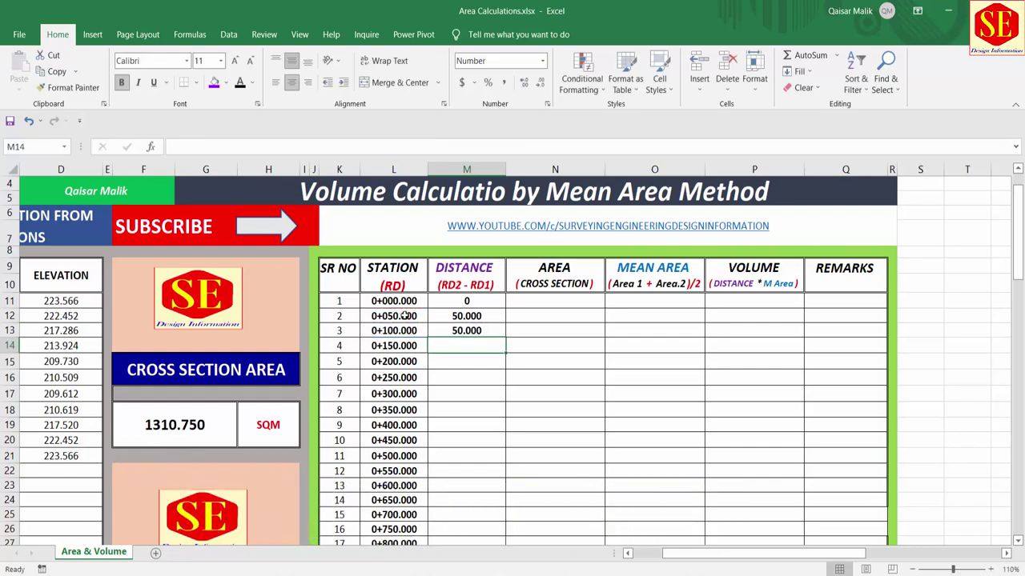
left_click(468, 331)
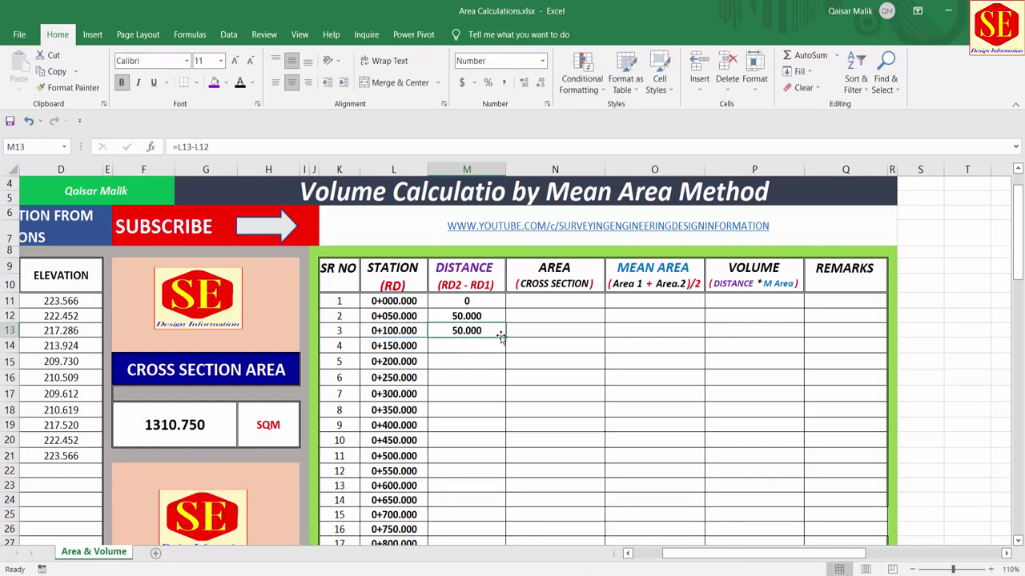
left_click_drag(505, 407, 485, 513)
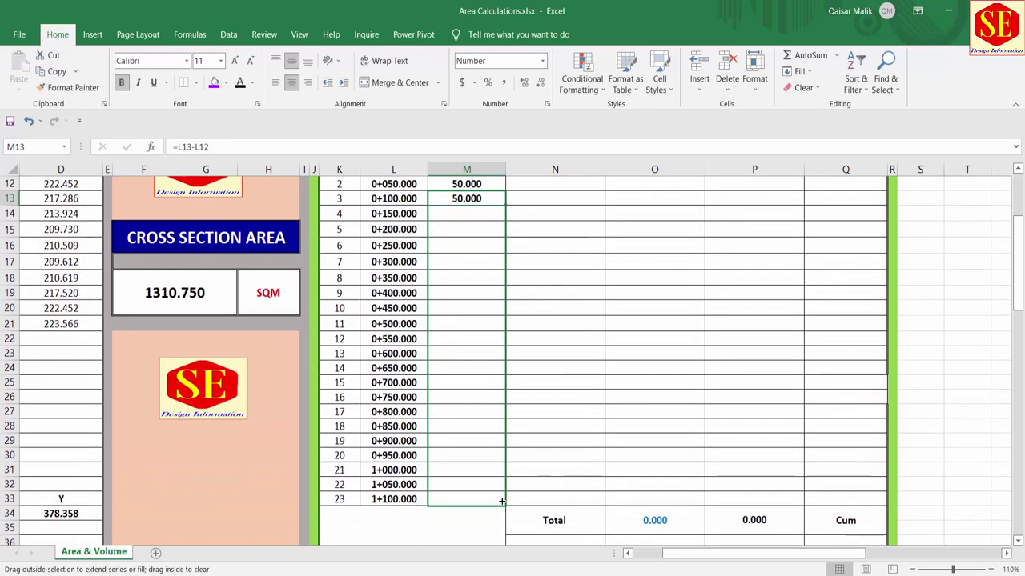
scroll(416, 373, "up", 3)
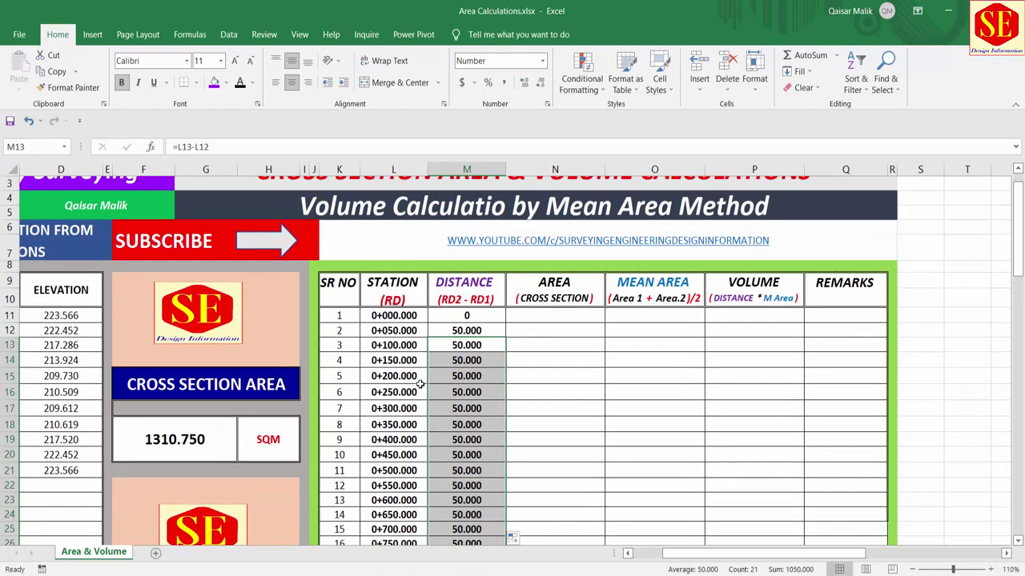
left_click(525, 328)
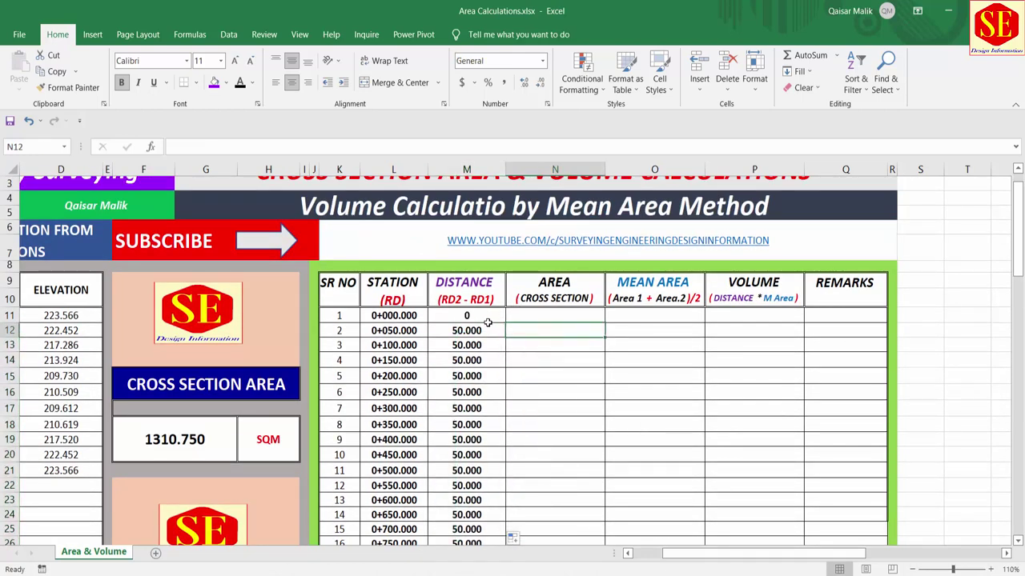
Enter 1310.75 as the cross-section area for station 0+000.000.
left_click(521, 316)
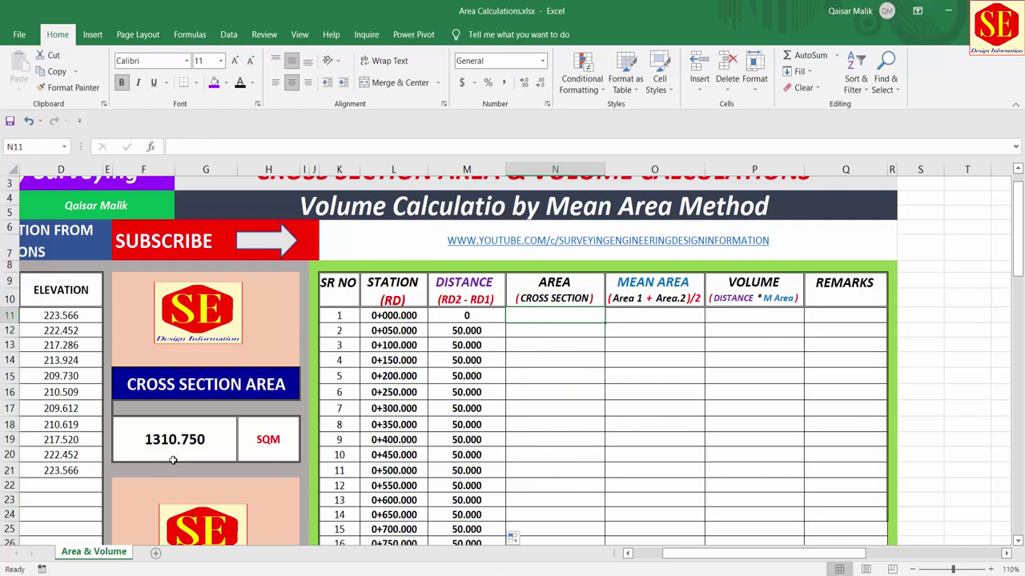
type("1310")
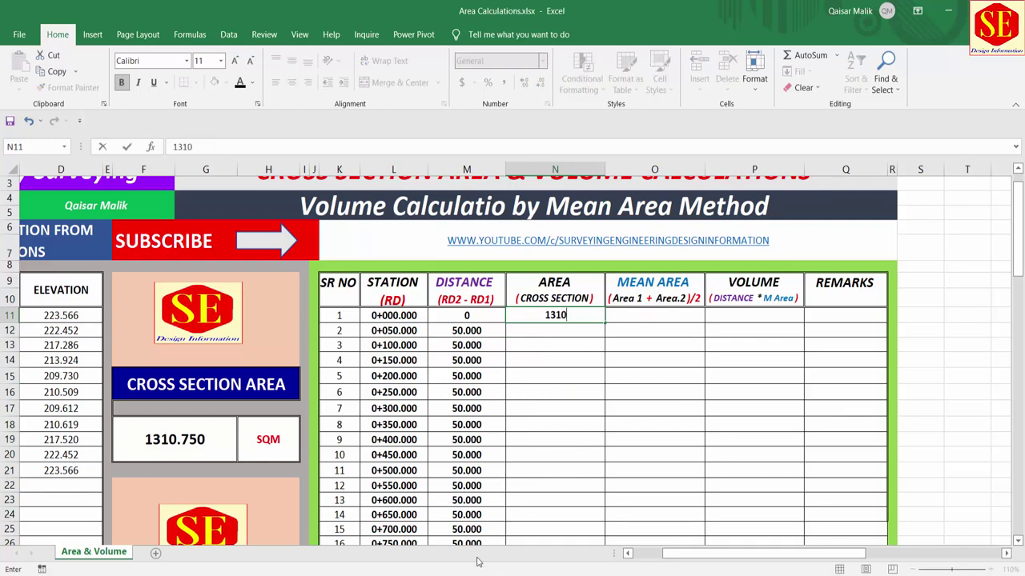
type(".75")
key("Return")
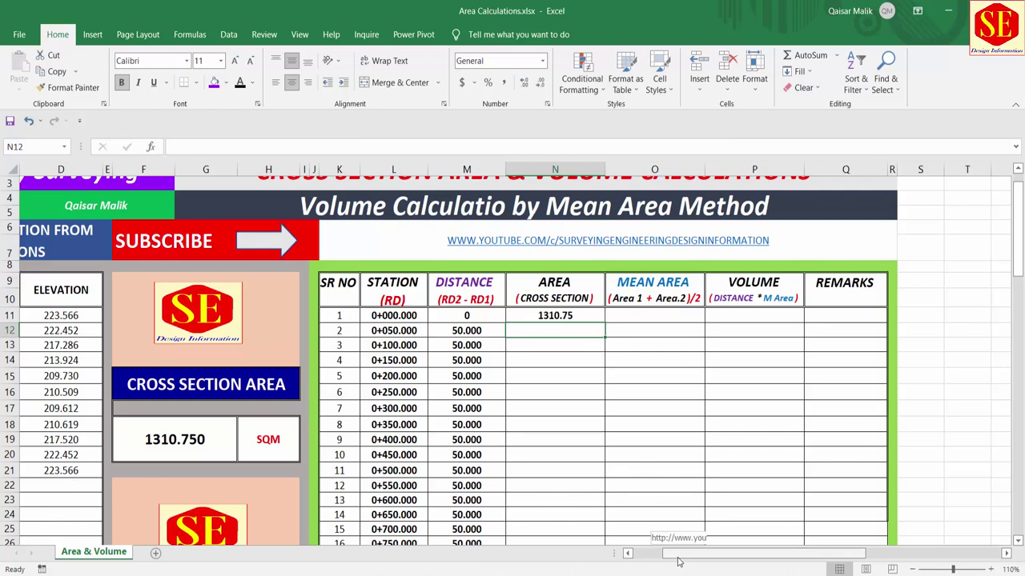
Move the RD 0+000 and RD 0+025 drawings below the tables, one above the other.
left_click(636, 558)
scroll(549, 464, "down", 6)
scroll(302, 525, "down", 4)
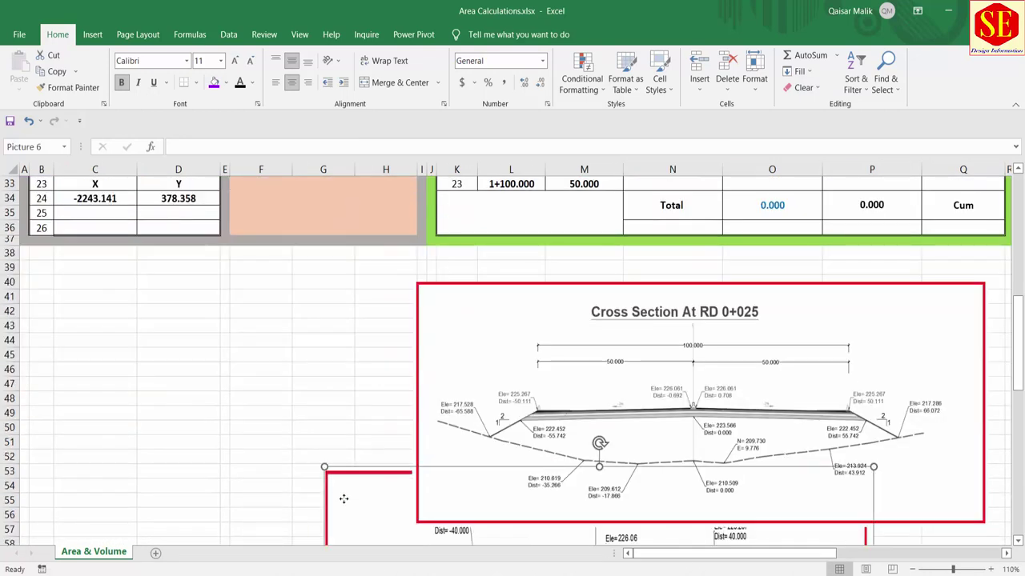
left_click_drag(344, 496, 278, 199)
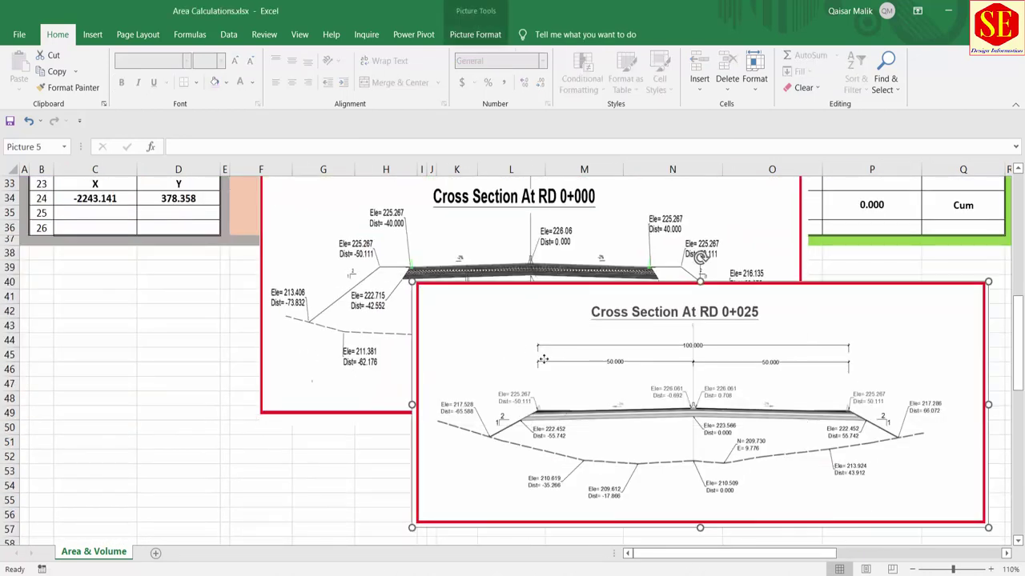
left_click_drag(664, 344, 589, 404)
left_click_drag(590, 285, 594, 298)
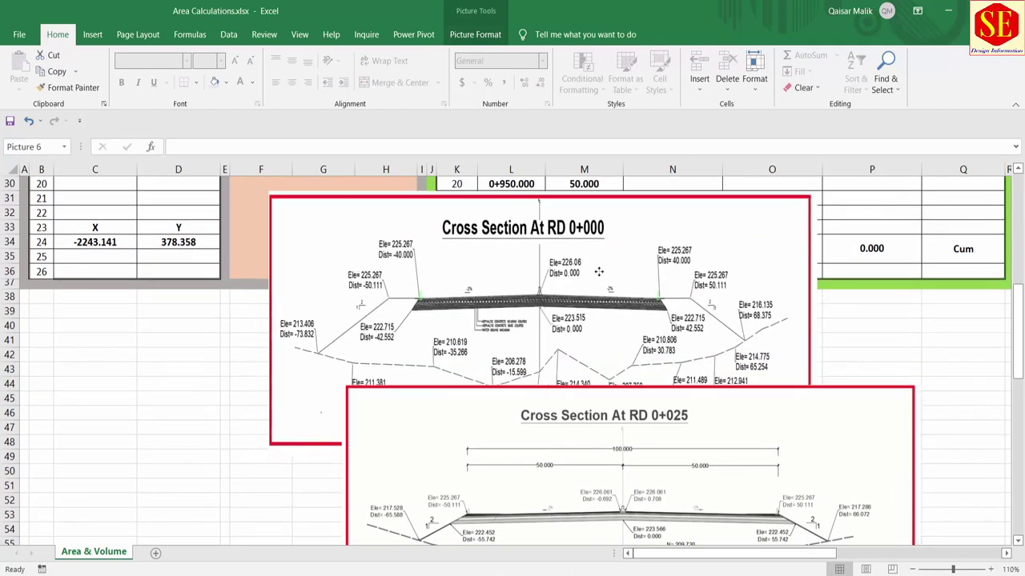
scroll(594, 298, "up", 3)
scroll(594, 298, "up", 1)
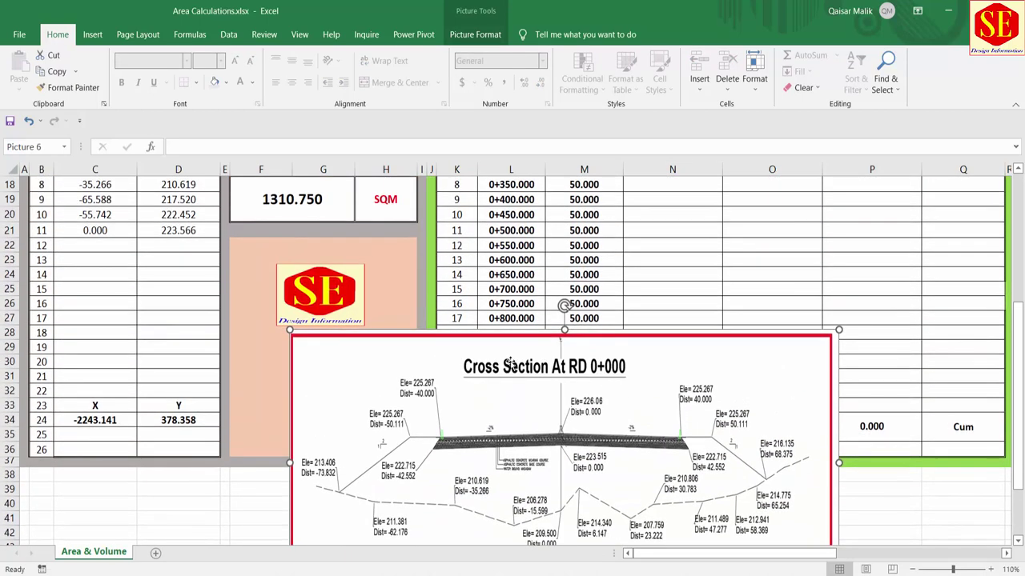
left_click_drag(400, 398, 392, 485)
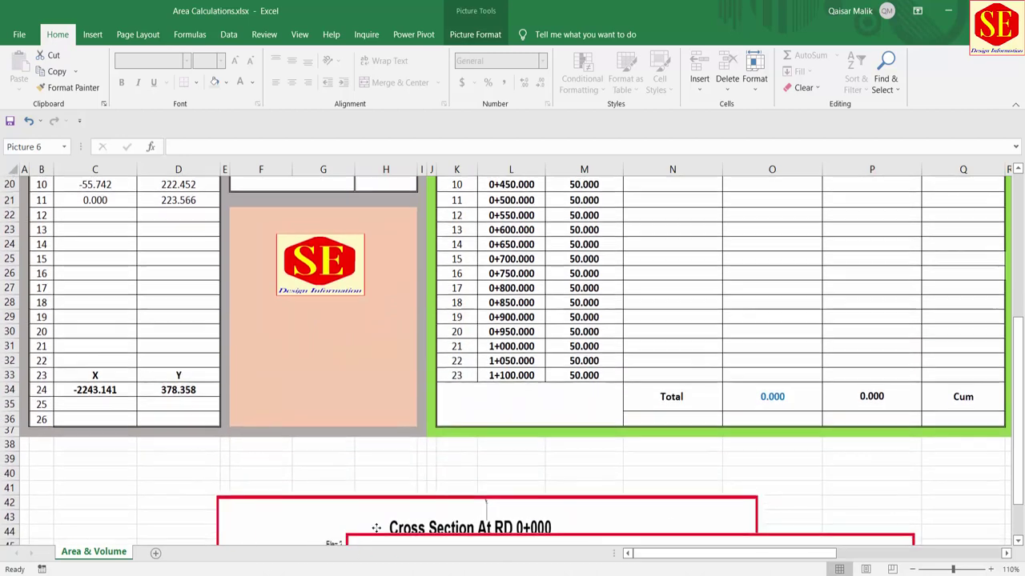
scroll(214, 396, "up", 5)
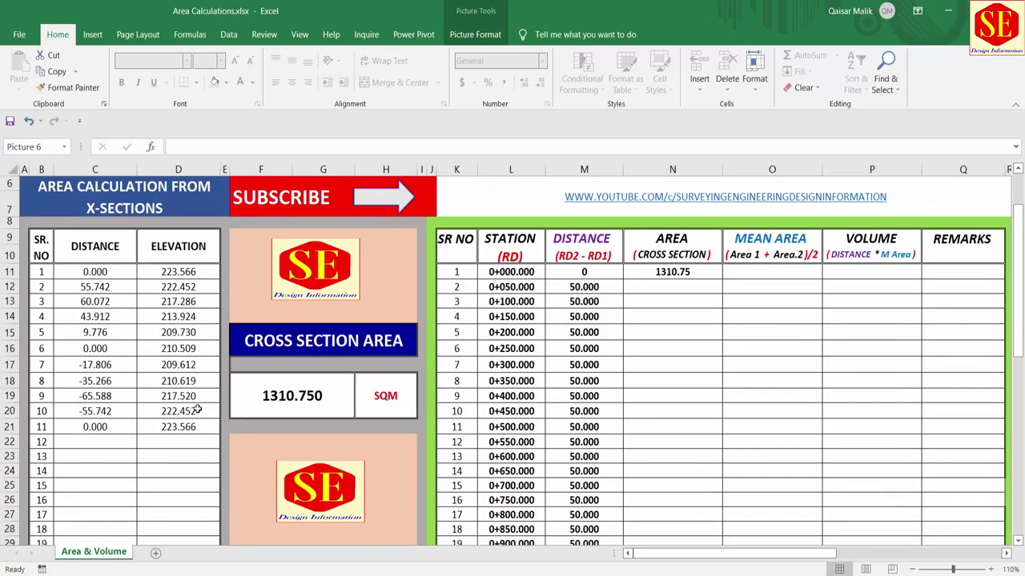
left_click(297, 395)
Enter areas 1510, 1650.5, 1750.35, 1850, 1650, 1752, 1835 for stations 0+050 to 0+350.
scroll(293, 339, "down", 1)
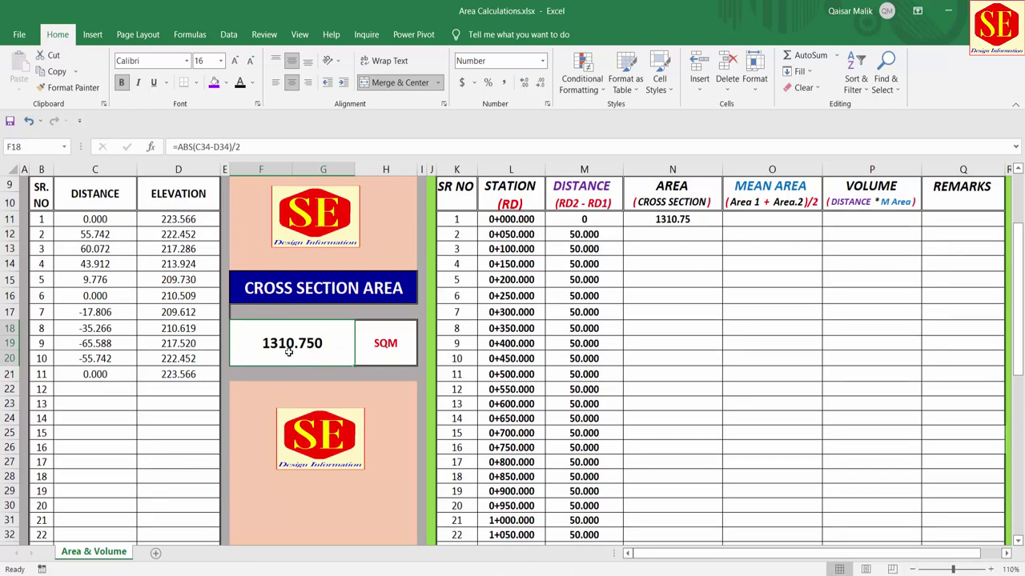
left_click(654, 233)
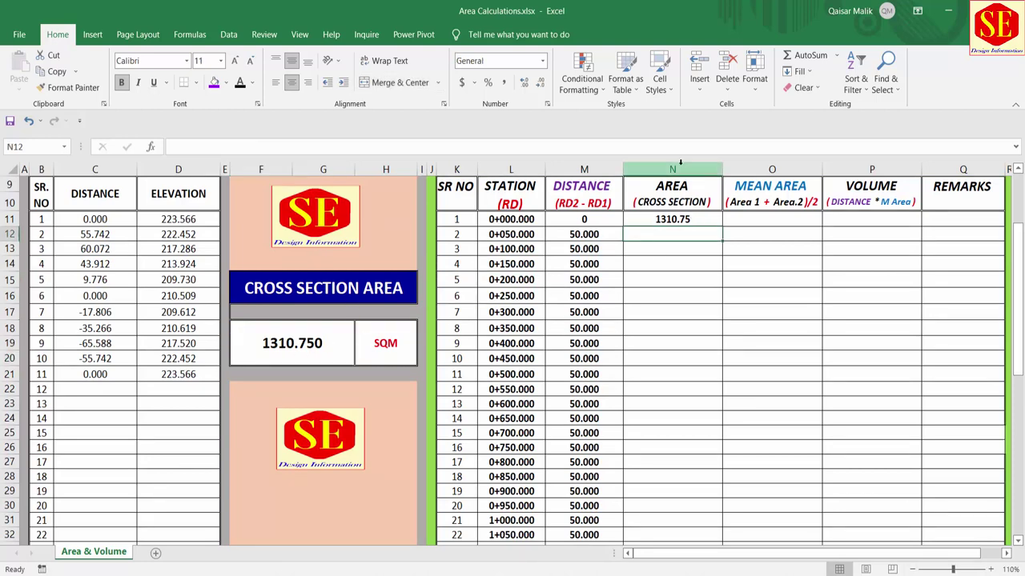
scroll(678, 215, "up", 1)
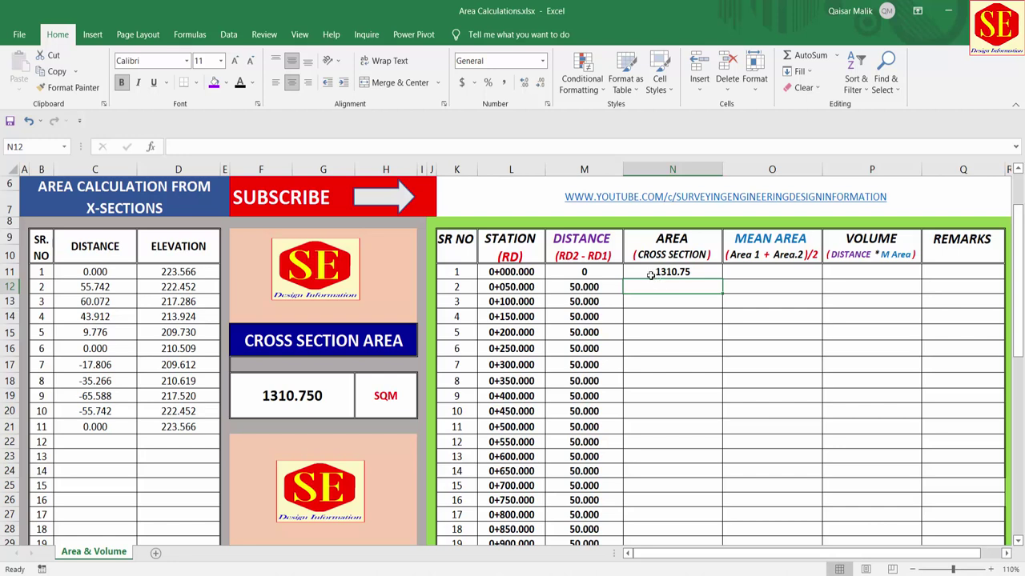
type("1")
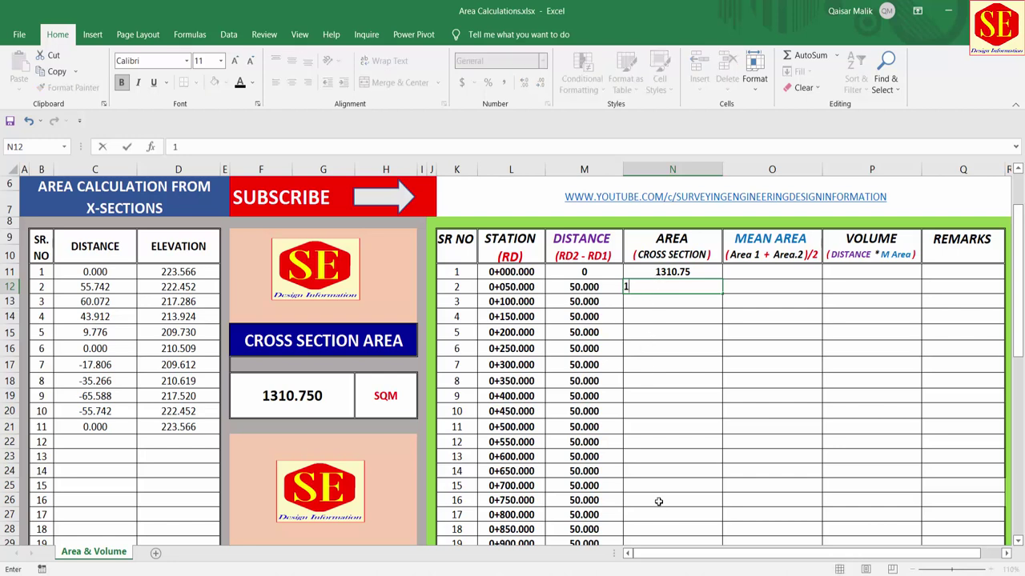
type("510")
key("Return")
type("1650.5")
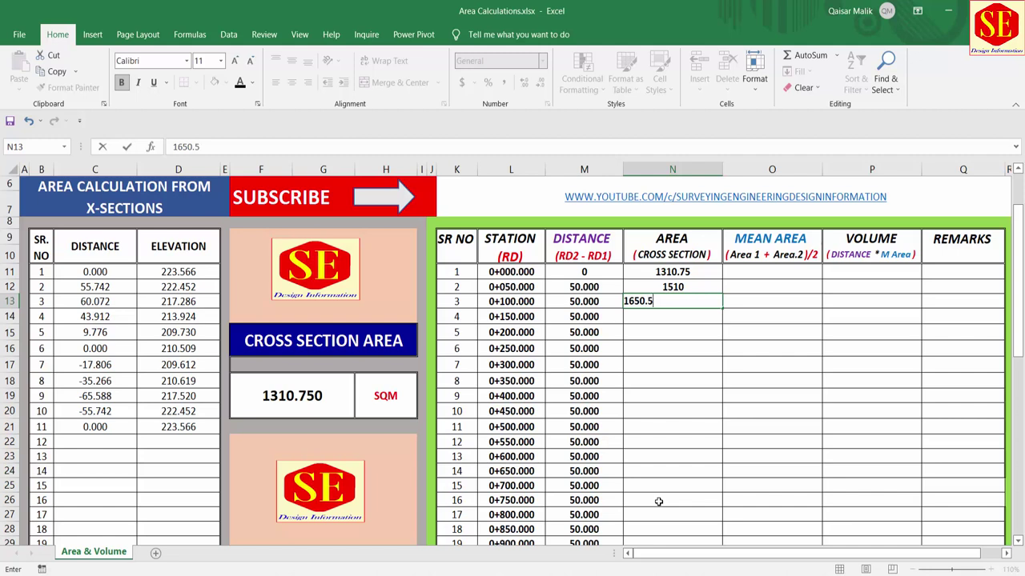
key("Return")
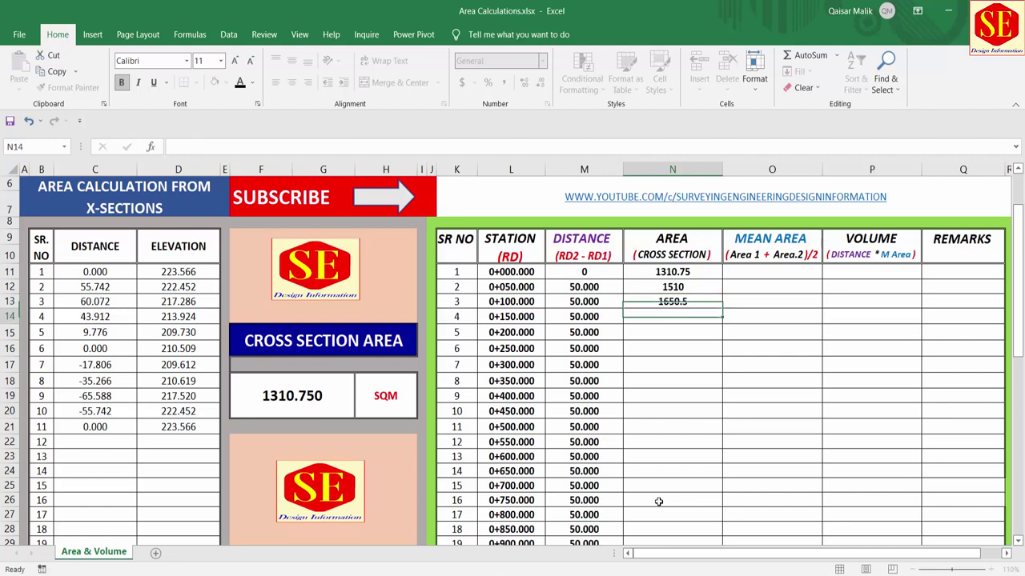
type("1750.35")
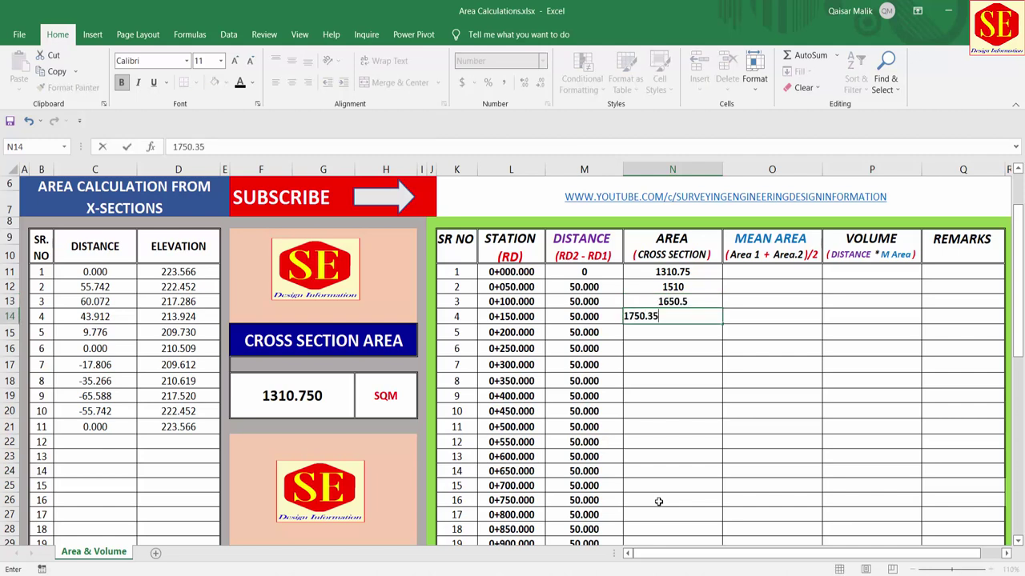
key("Return")
type("1")
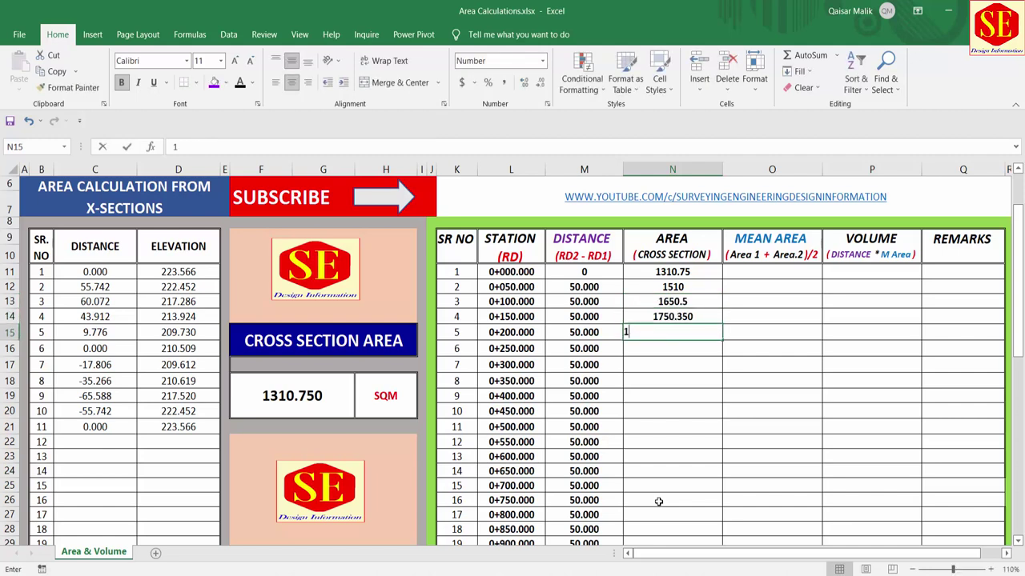
type("850.000 ")
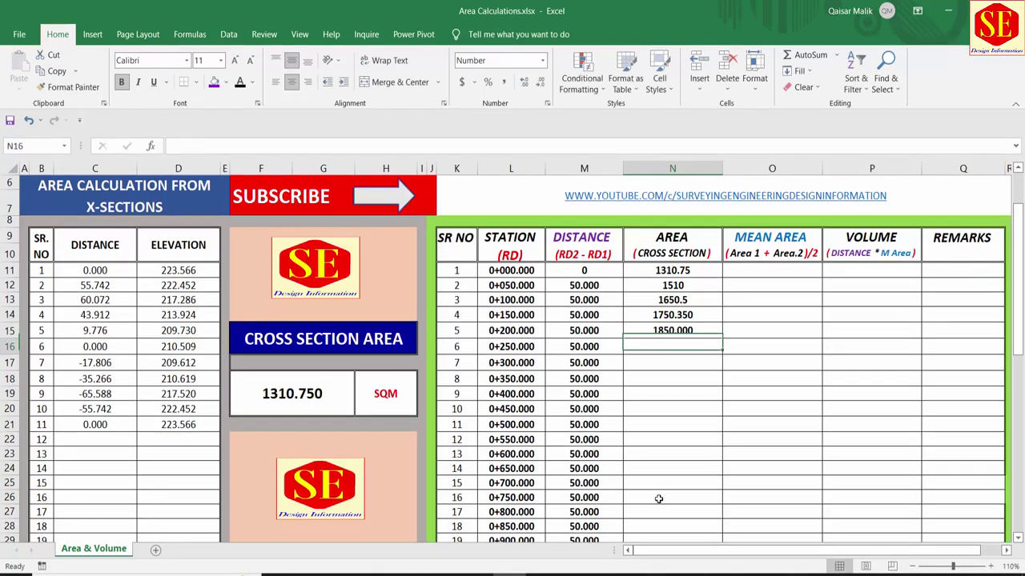
type("1650.000 1752.000 1835.000")
key("Return")
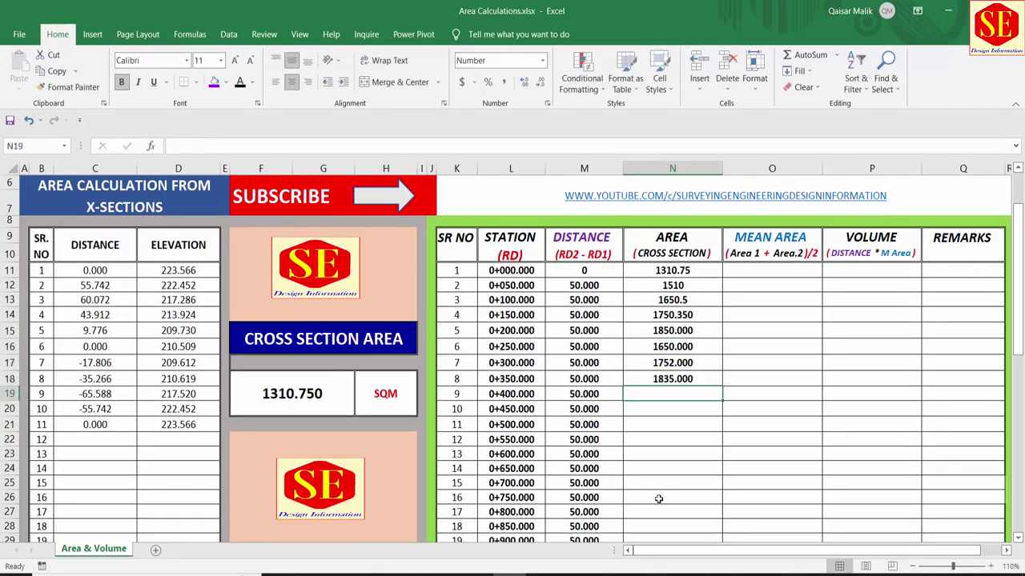
Enter areas 1625.25, 1650.24, 1750.44, 1855.25, 2015.25, 2221.5 for stations 0+400 to 0+650.
type("1625.250")
key("Return")
type("1650.24")
key("Return")
type("175")
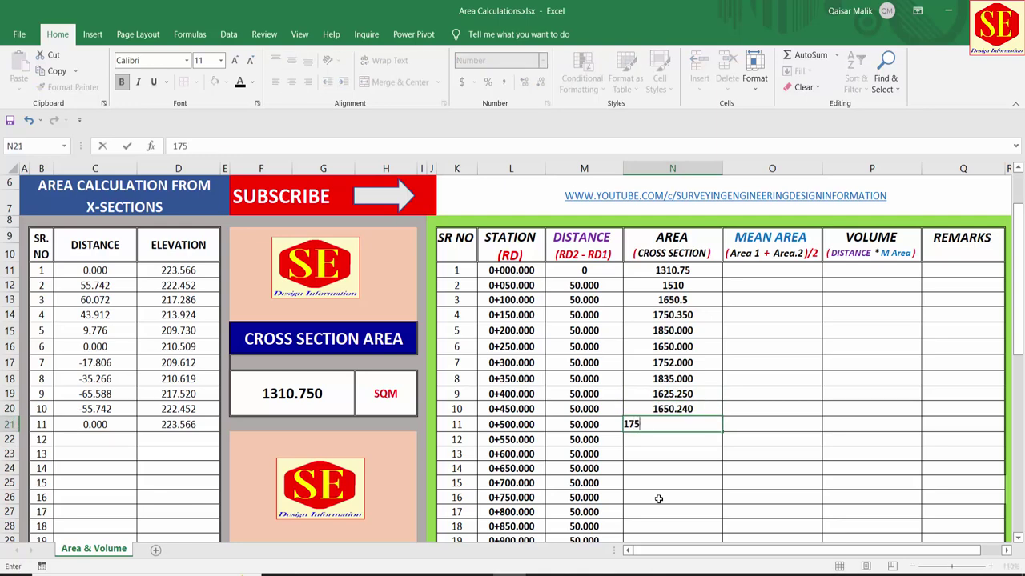
key("Return")
type("15.250")
key("Return")
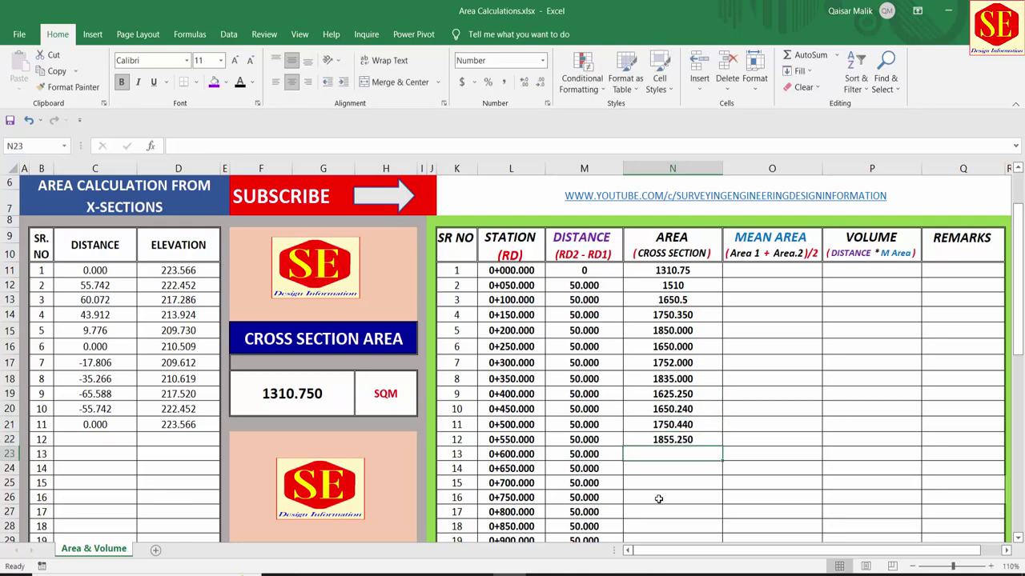
type("2015.250")
key("Return")
type("22.15.5")
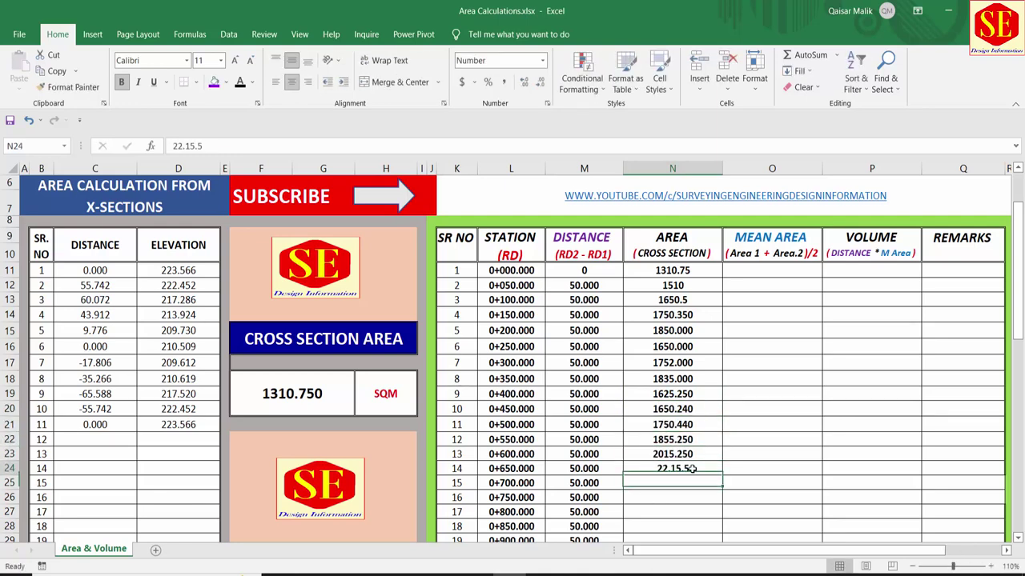
key("BackSpace")
key("BackSpace")
key("BackSpace")
type("21.5")
key("Return")
Enter areas 2545.65, 1958.7, 1950.36, 2550.12, 1635.3 for stations 0+700 to 0+900.
scroll(692, 468, "down", 2)
type("2545.65")
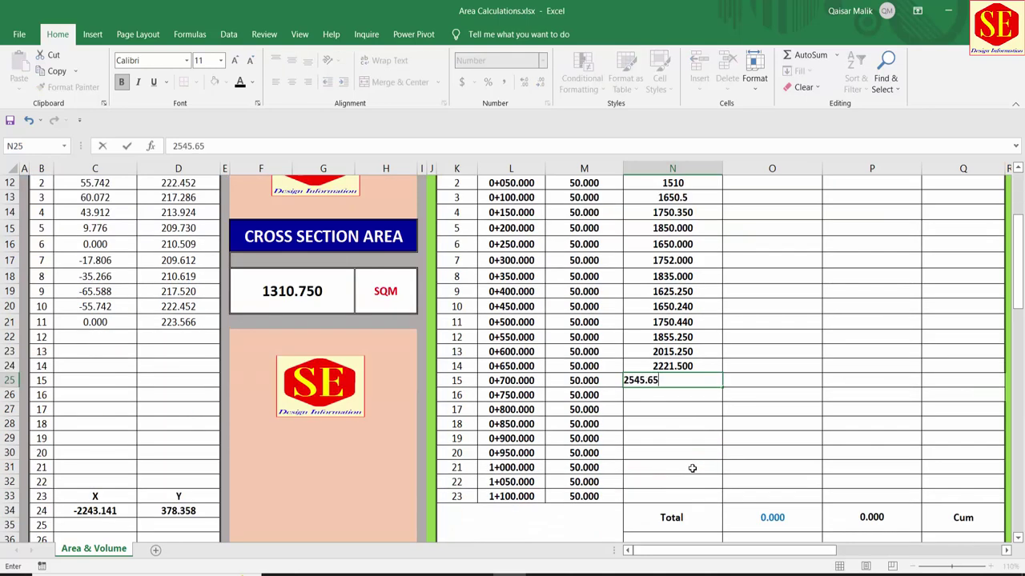
key("Return")
type("1958")
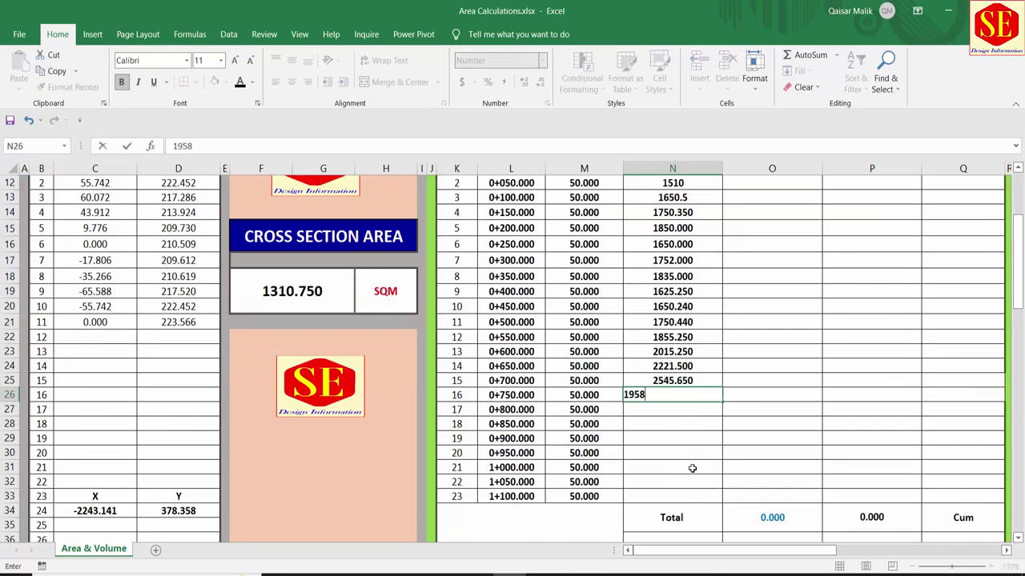
type(".700")
key("Return")
type("1950.360")
key("Return")
type("2550.")
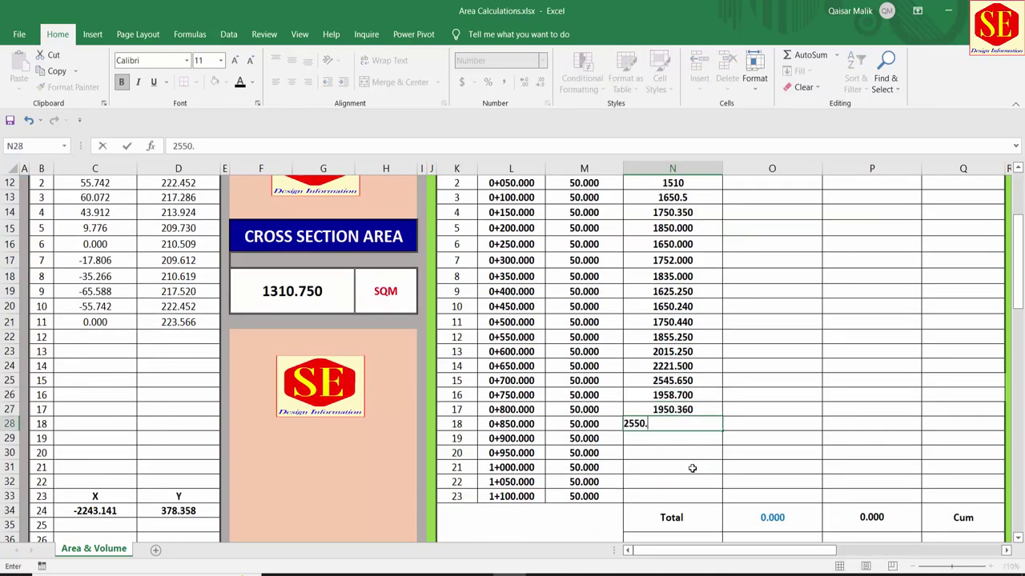
type("120")
key("Return")
type("1635.30")
key("Return")
Enter the last areas 1865.26, 1635.25, 1550 and 1400 for stations 0+950 to 1+100.
type("1865.26")
key("Return")
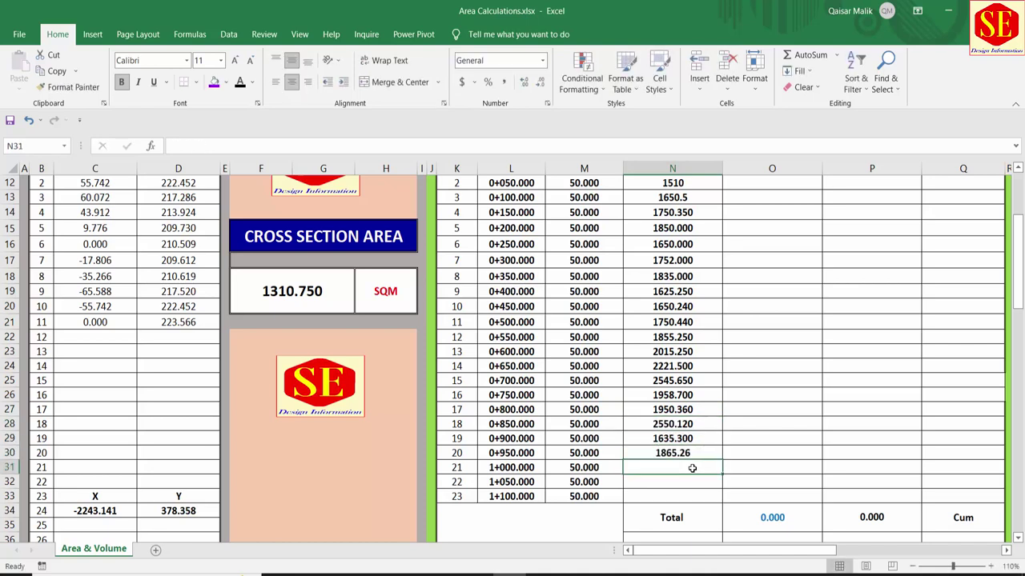
type("1635.25")
key("Return")
type("1550")
key("Return")
type("1400")
key("Return")
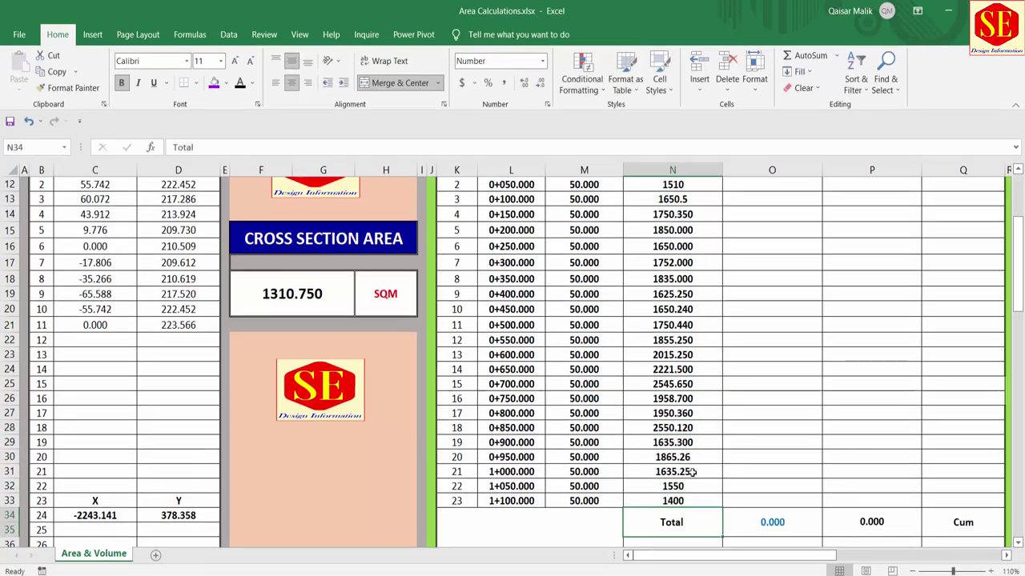
scroll(650, 262, "up", 4)
left_click(670, 264)
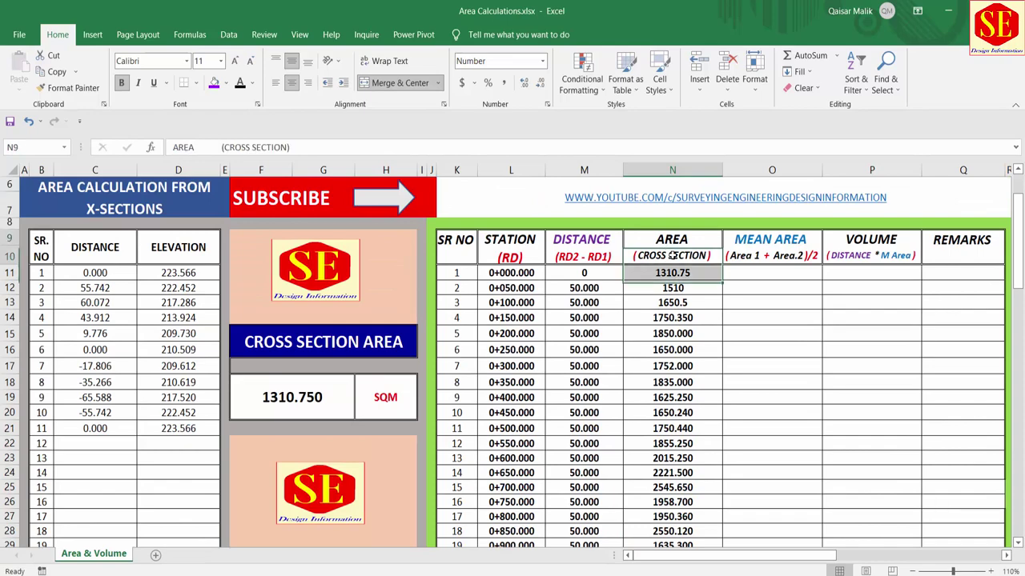
scroll(477, 293, "down", 7)
Reposition the RD 0+000 cross-section drawing on the sheet.
left_click_drag(558, 480, 604, 297)
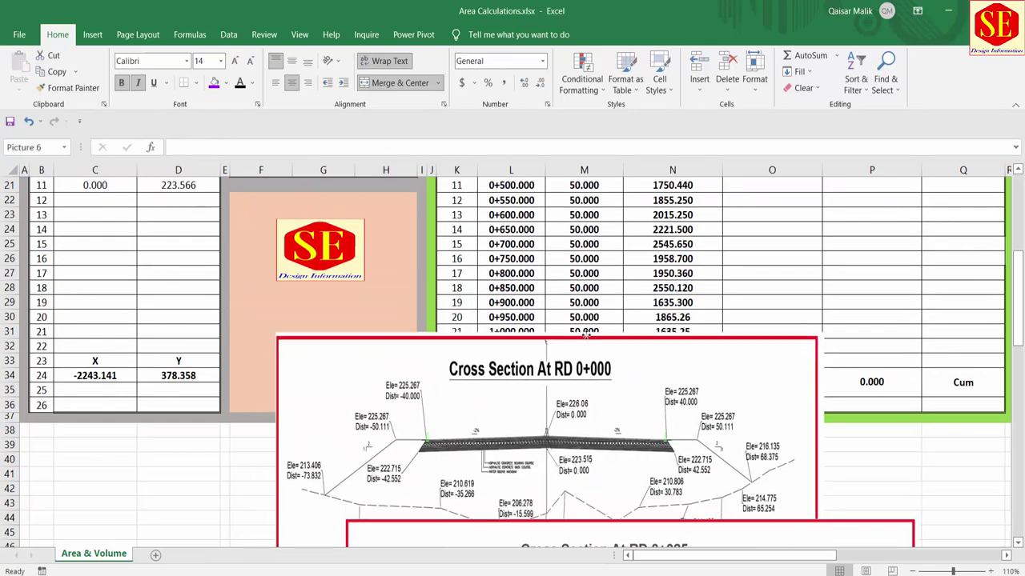
left_click_drag(525, 347, 562, 510)
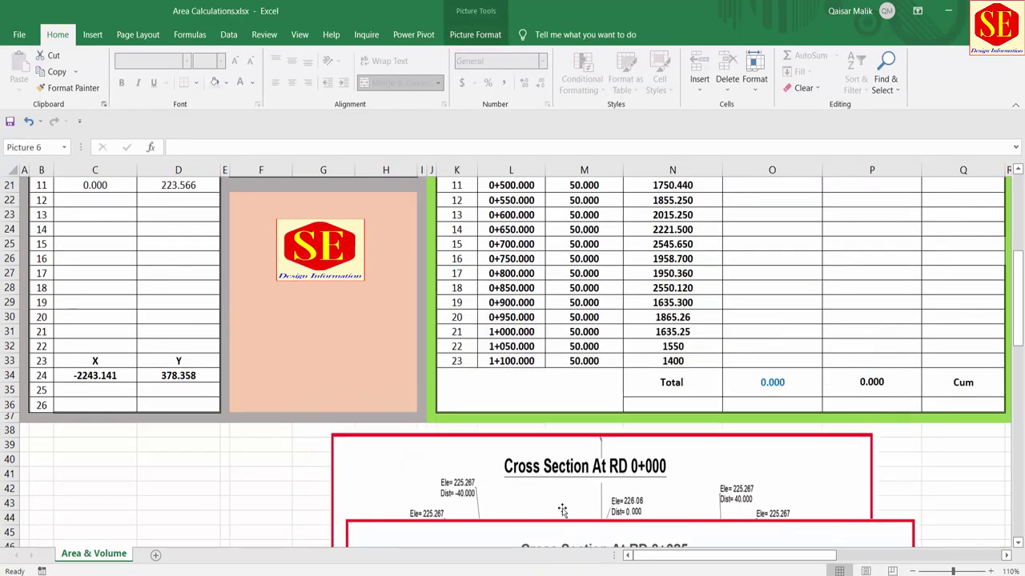
scroll(110, 248, "up", 4)
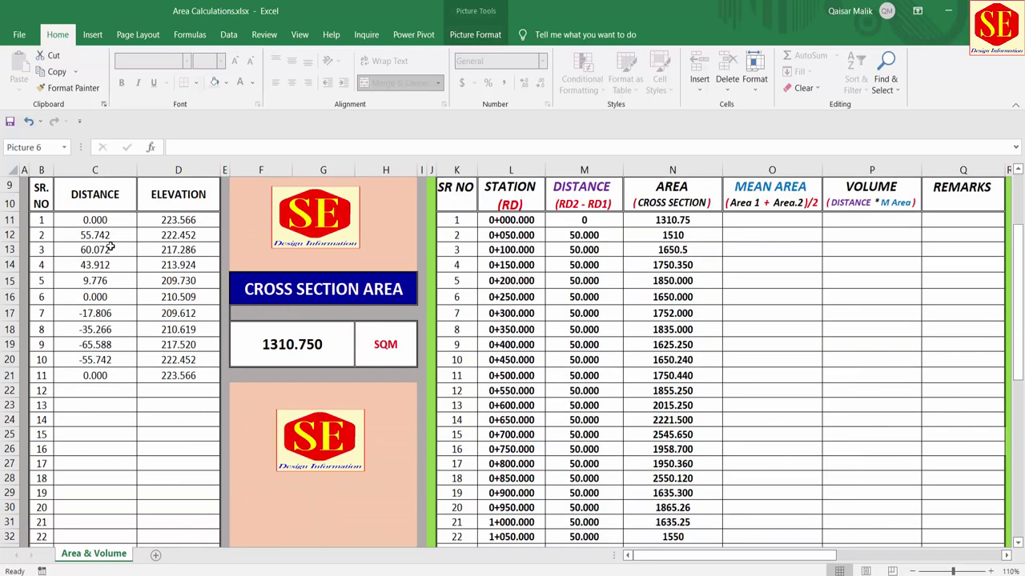
left_click(292, 346)
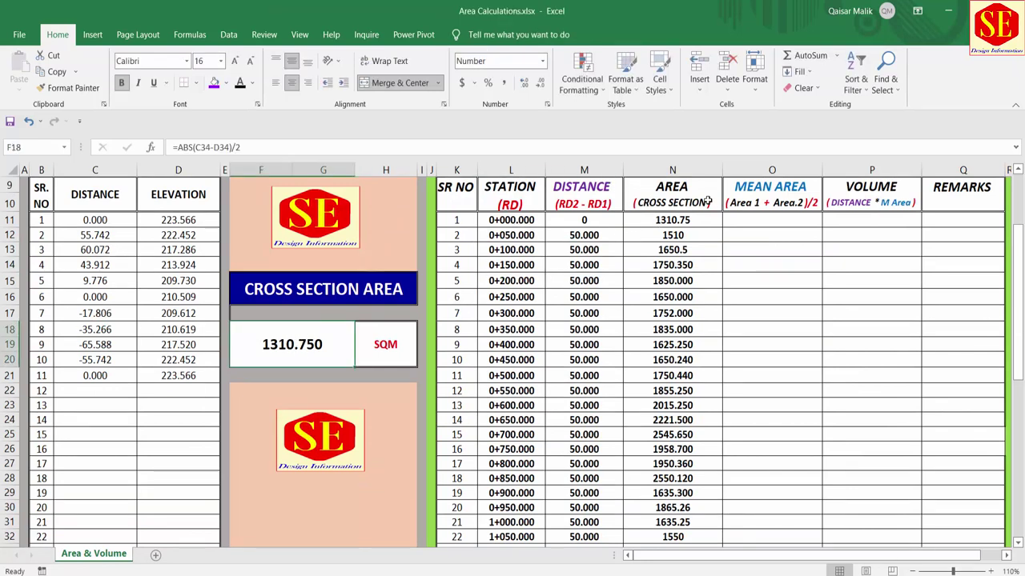
Enter 0 in O11 and =(N11+N12)/2 in O12 as the first mean areas.
scroll(783, 360, "up", 1)
left_click(769, 248)
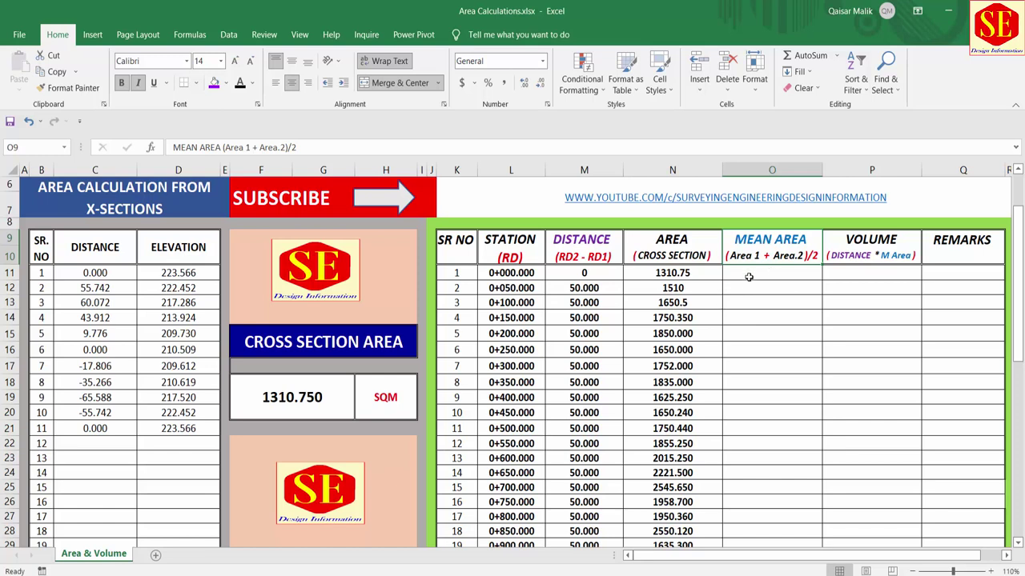
left_click(749, 277)
type("0")
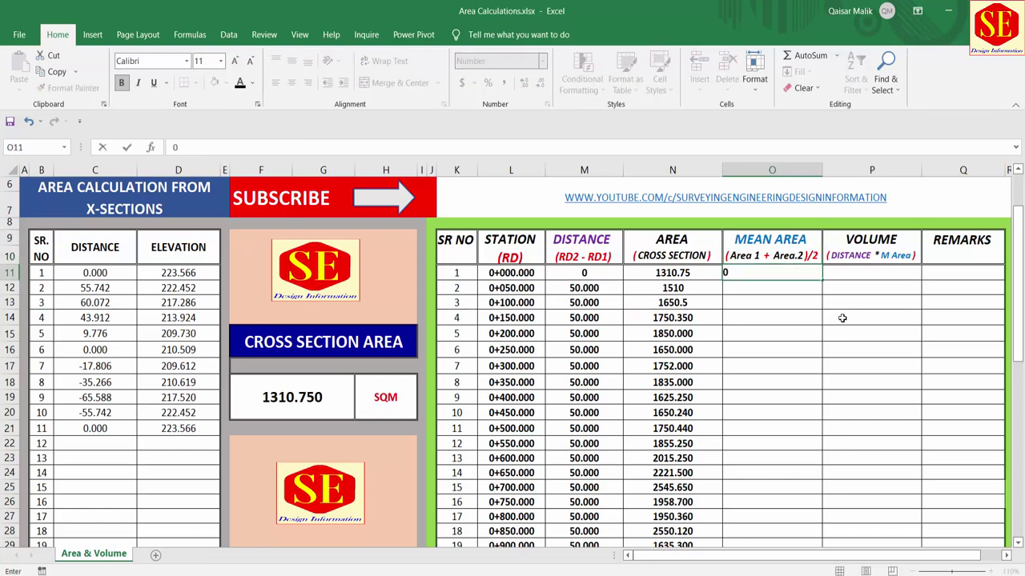
key("Return")
type("=")
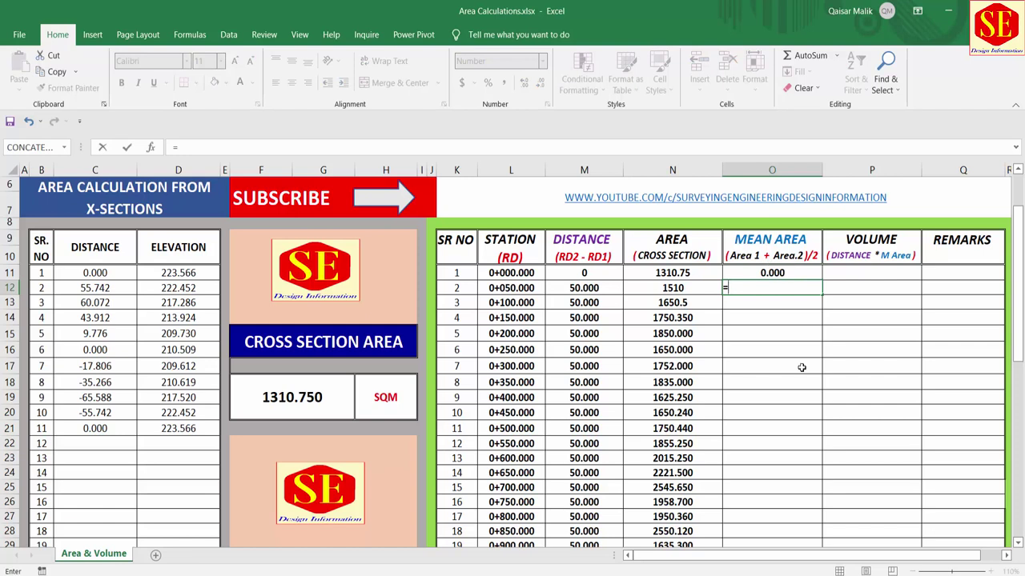
type("(")
left_click(658, 272)
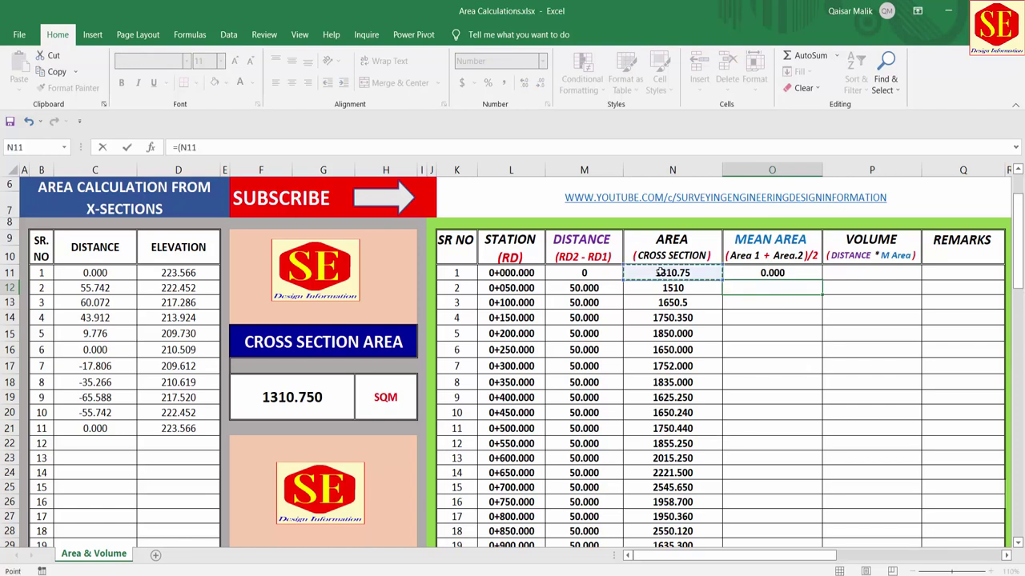
type("+")
left_click(679, 289)
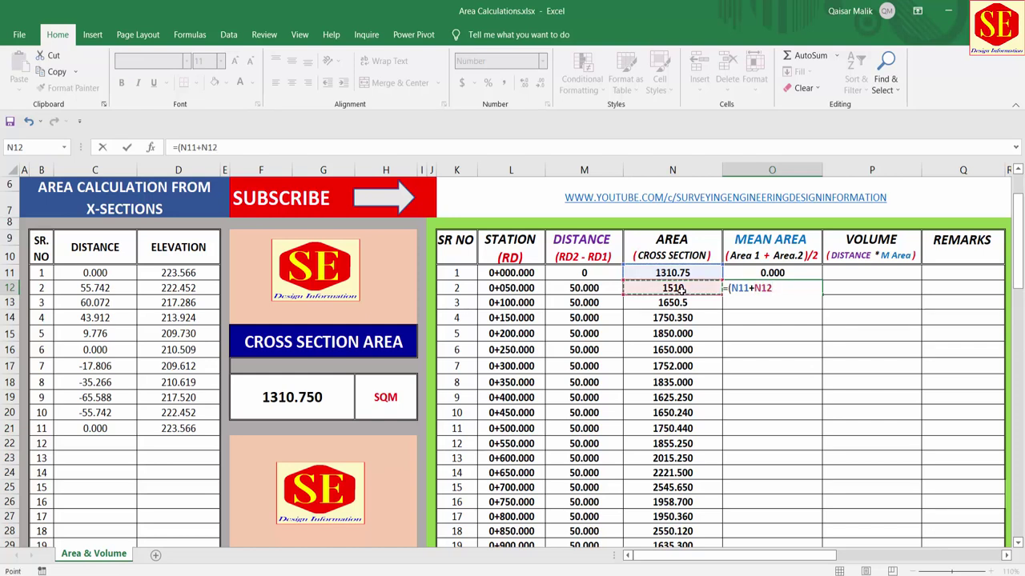
type(")/2")
key("Return")
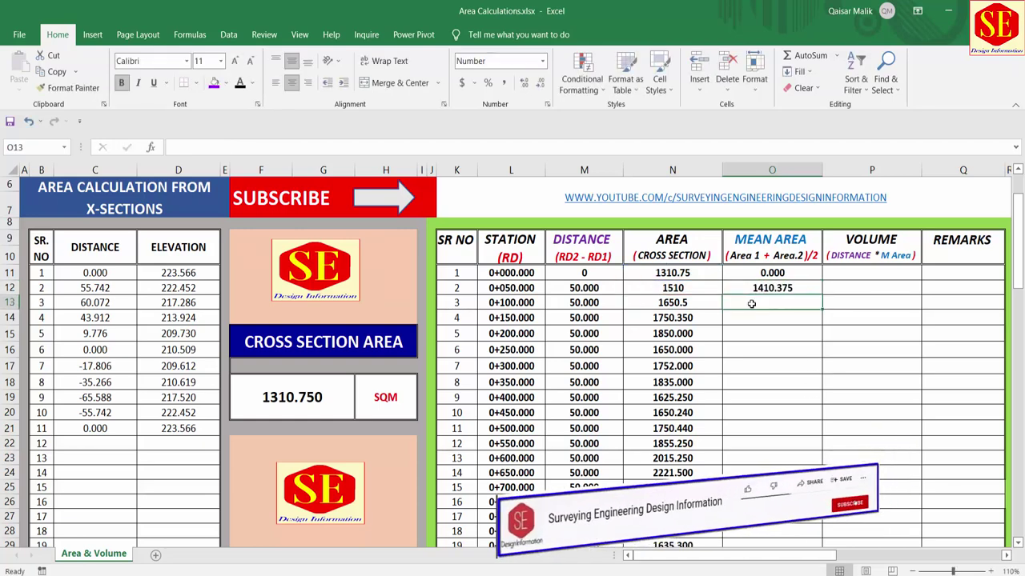
Enter =(N12+N13)/2 in O13 and copy it down to row 33.
type("=(")
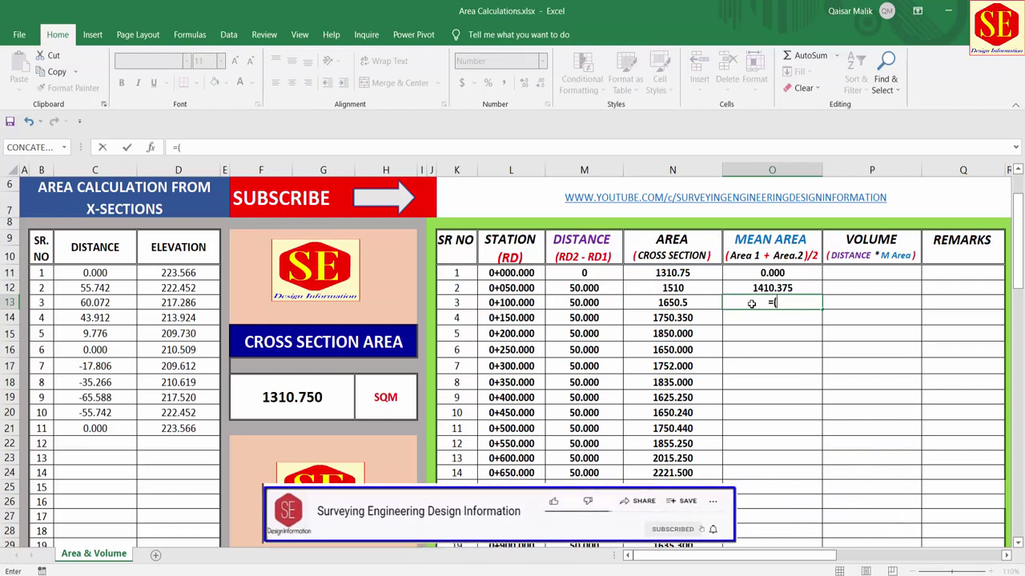
left_click(673, 290)
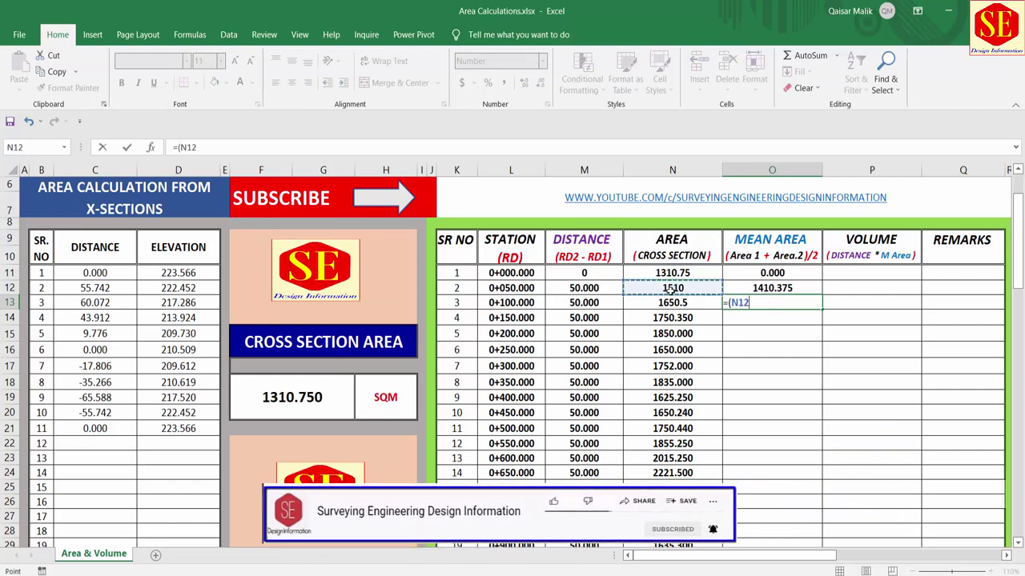
type("+")
left_click(682, 301)
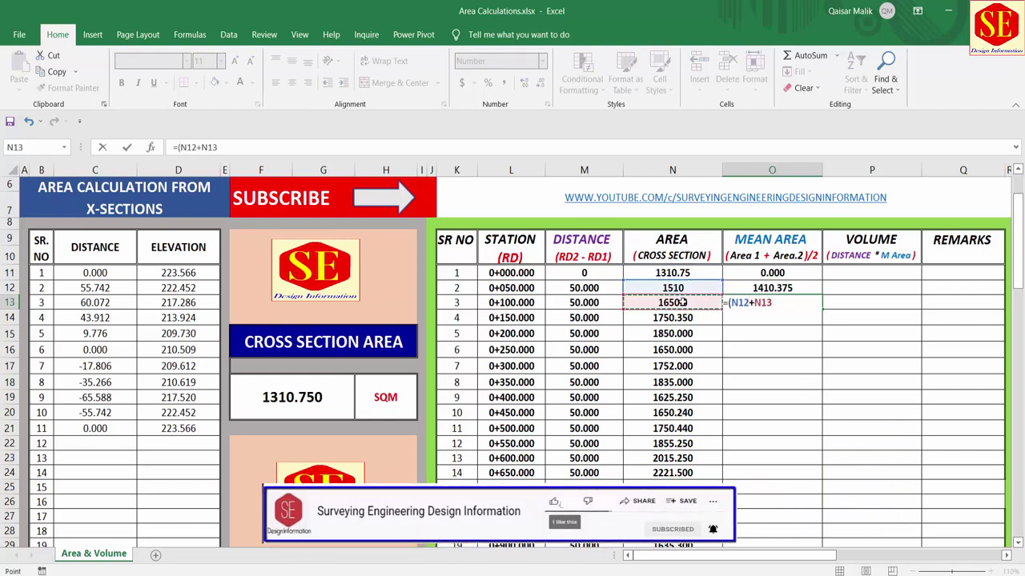
type(")/2")
key("Return")
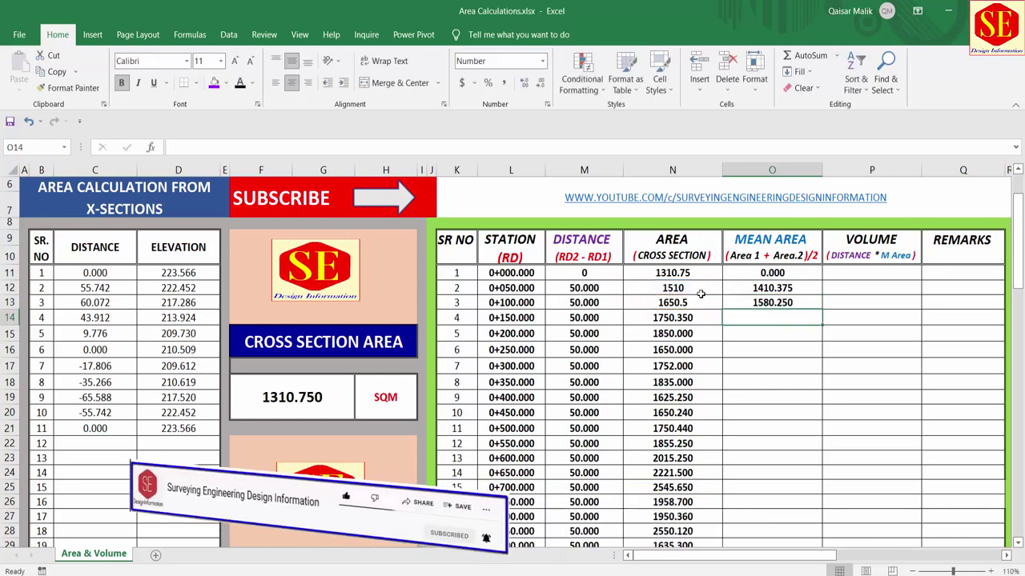
left_click(765, 303)
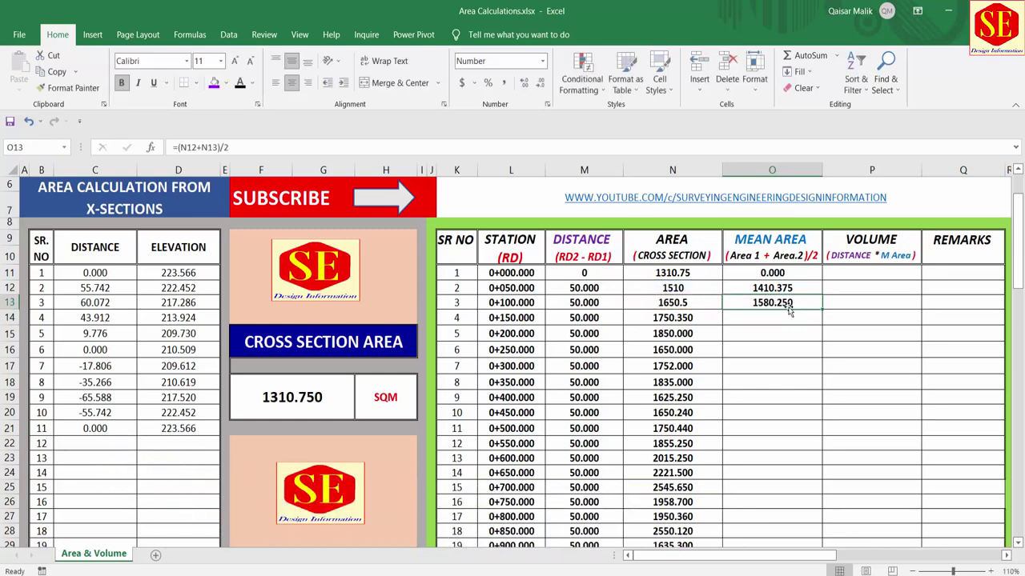
mouse_move(818, 312)
left_mouse_down()
mouse_move(834, 549)
mouse_move(835, 514)
left_mouse_up()
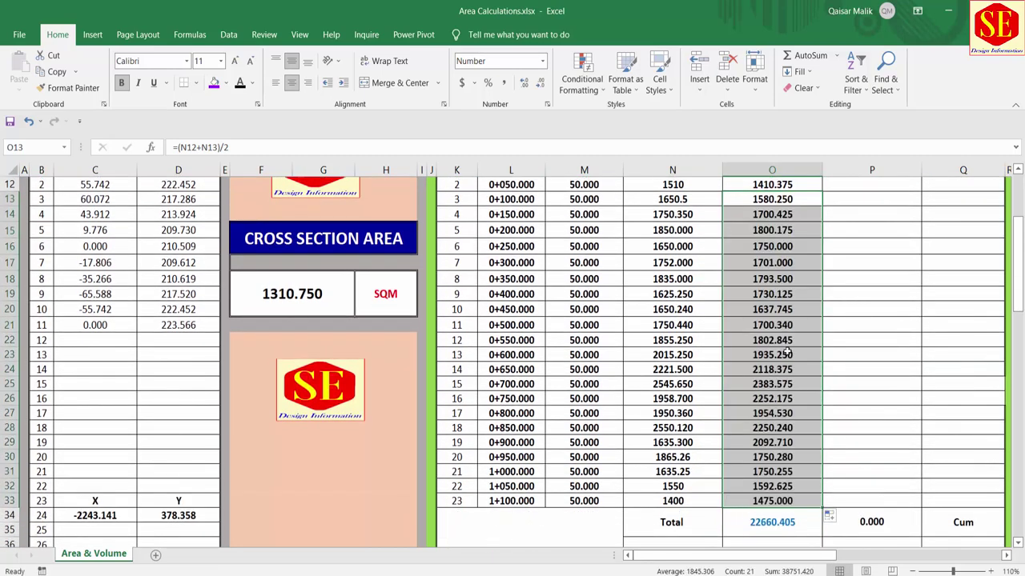
scroll(807, 416, "up", 2)
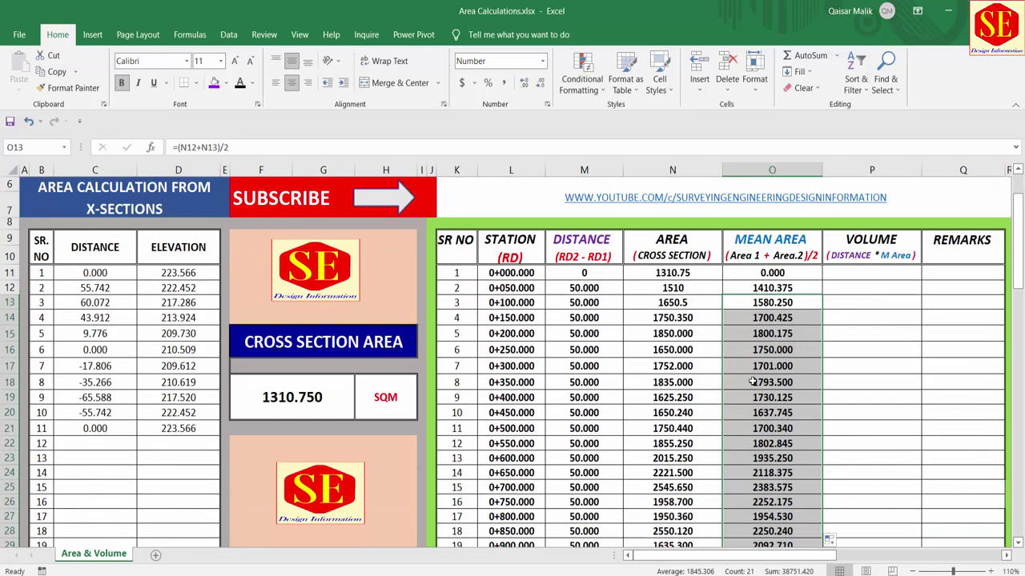
Enter the volume formulas =M11*O11 in P11 and =M12*O12 in P12.
left_click(859, 255)
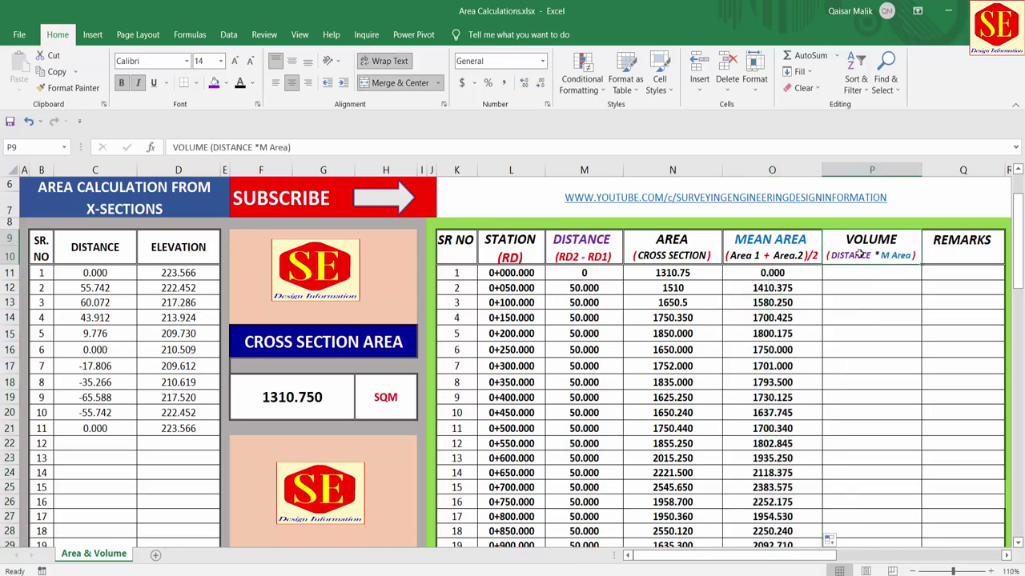
left_click(848, 272)
type("=M11*O11")
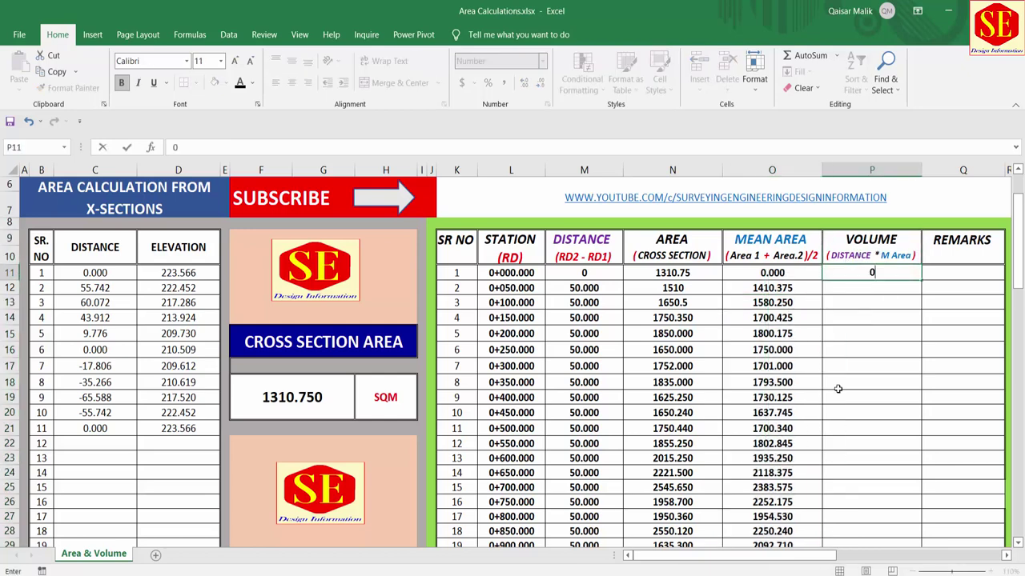
key("Return")
type("=")
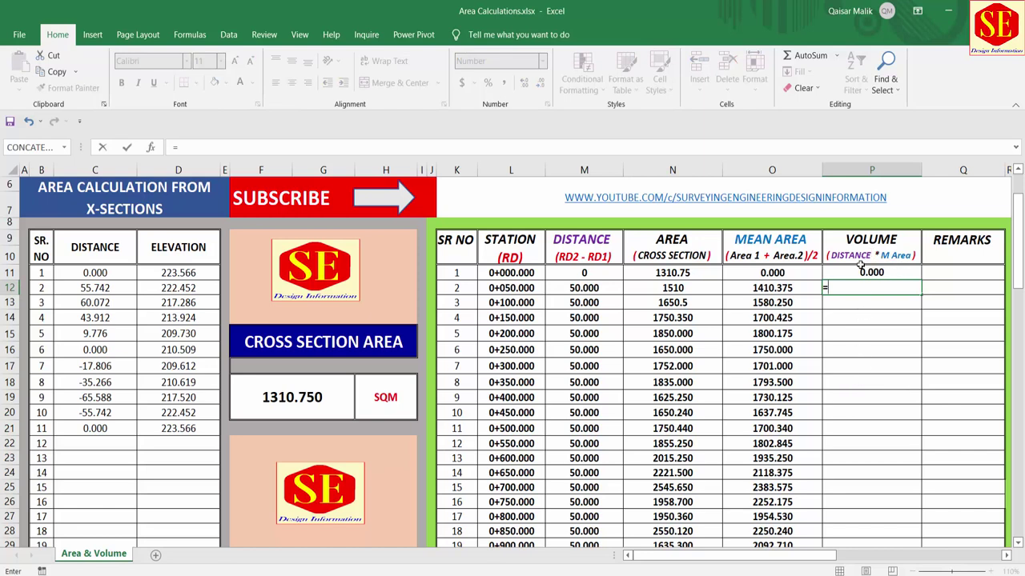
left_click(584, 289)
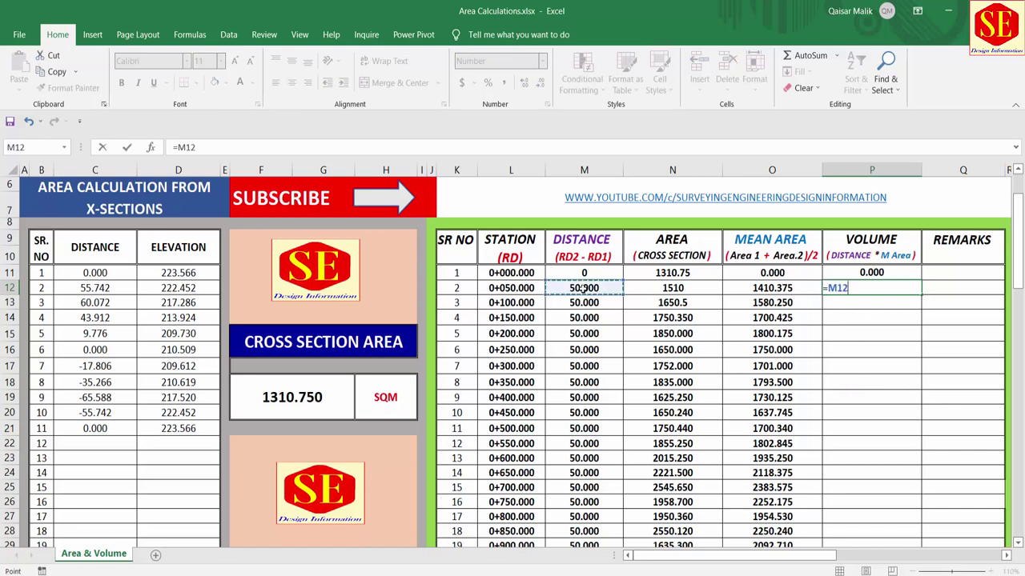
type("*")
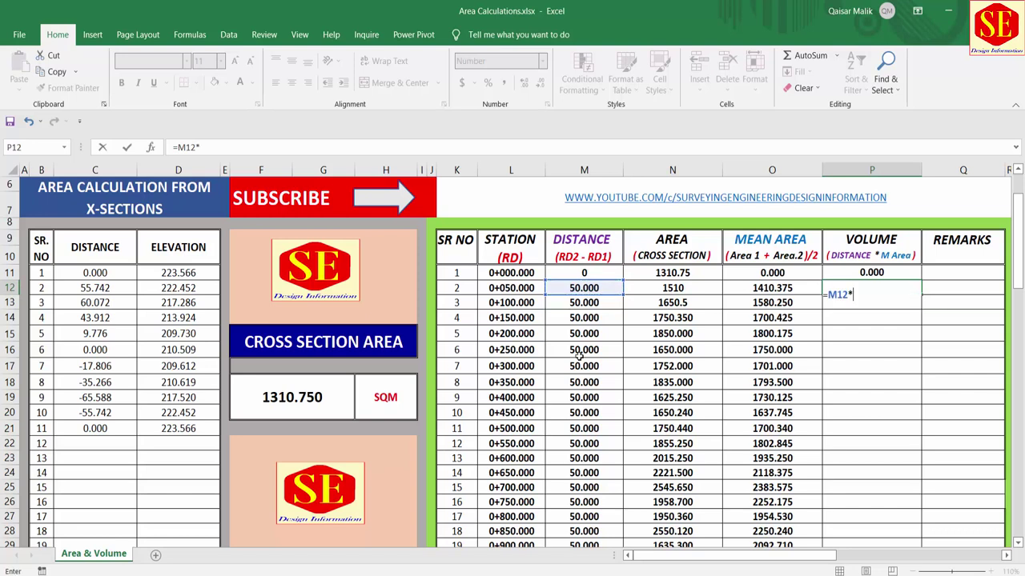
left_click(751, 289)
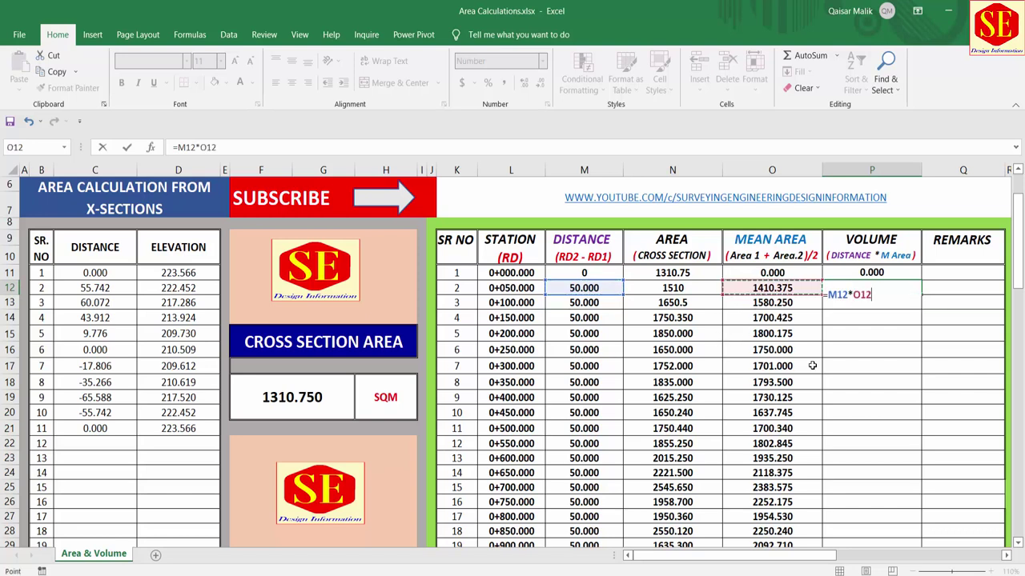
key("Return")
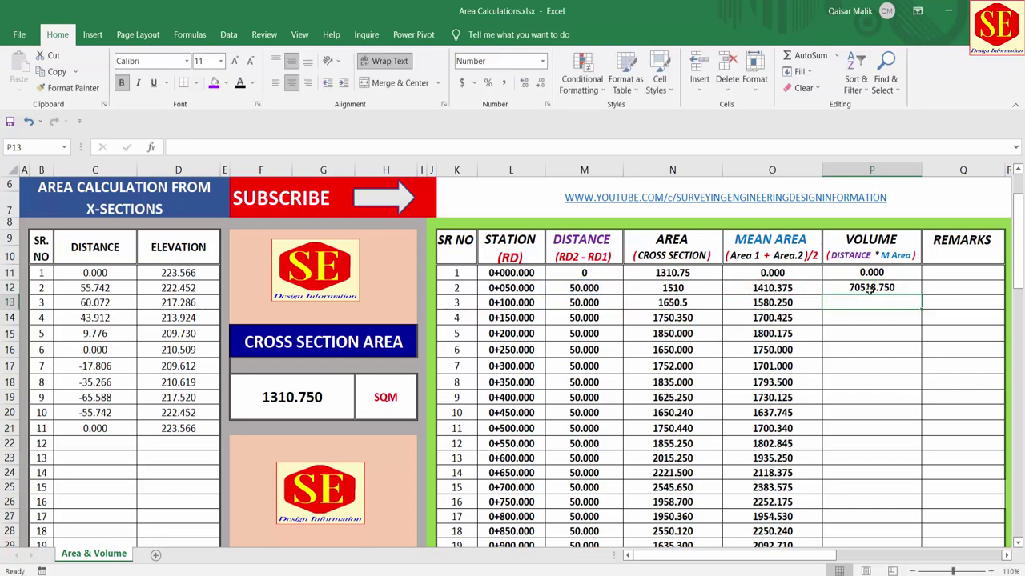
left_click(866, 290)
Enter the volume formulas =M13*O13 in P13 and =M14*O14 in P14.
left_click(879, 301)
type("=")
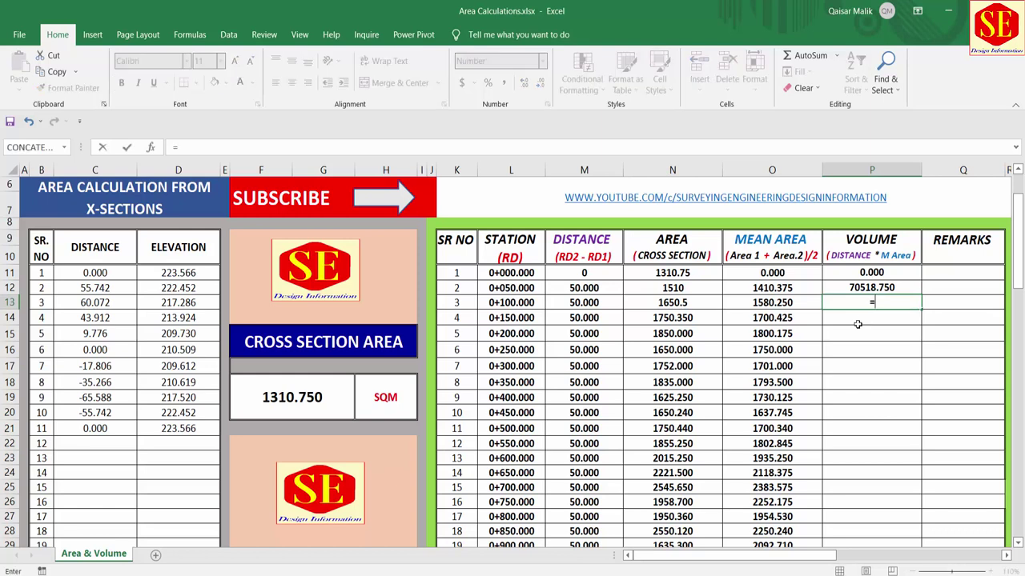
left_click(582, 305)
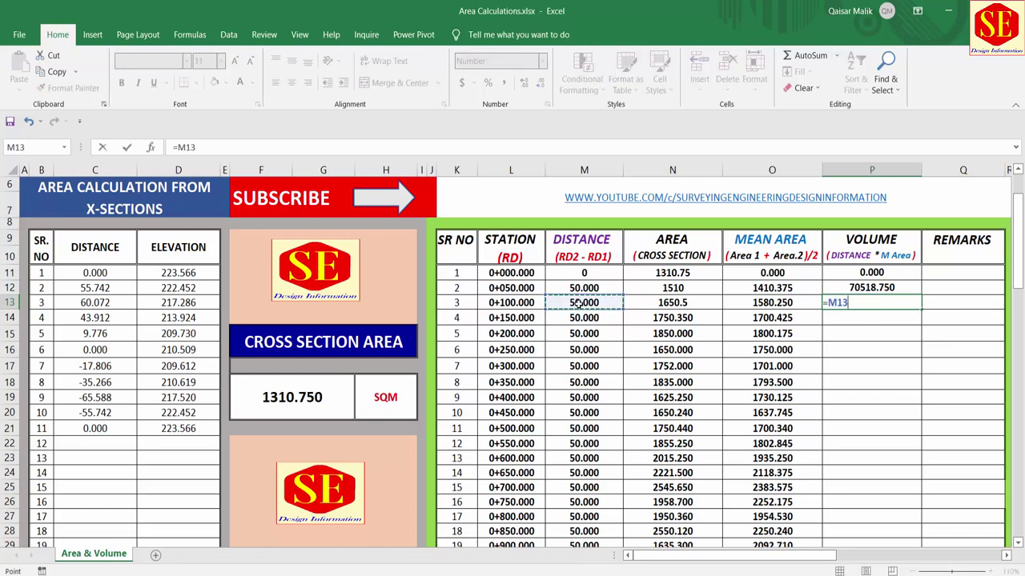
type("*")
left_click(787, 304)
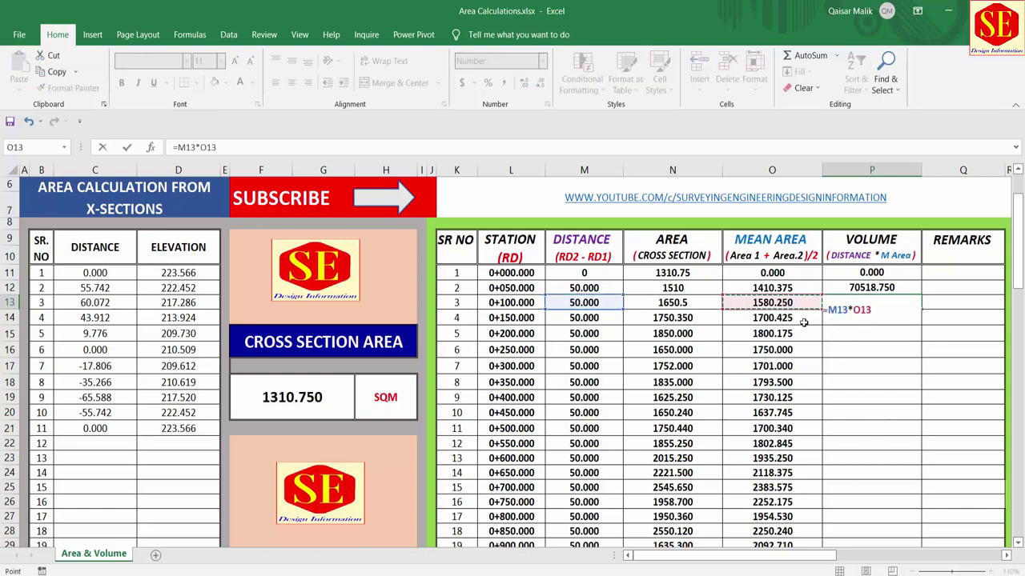
key("Return")
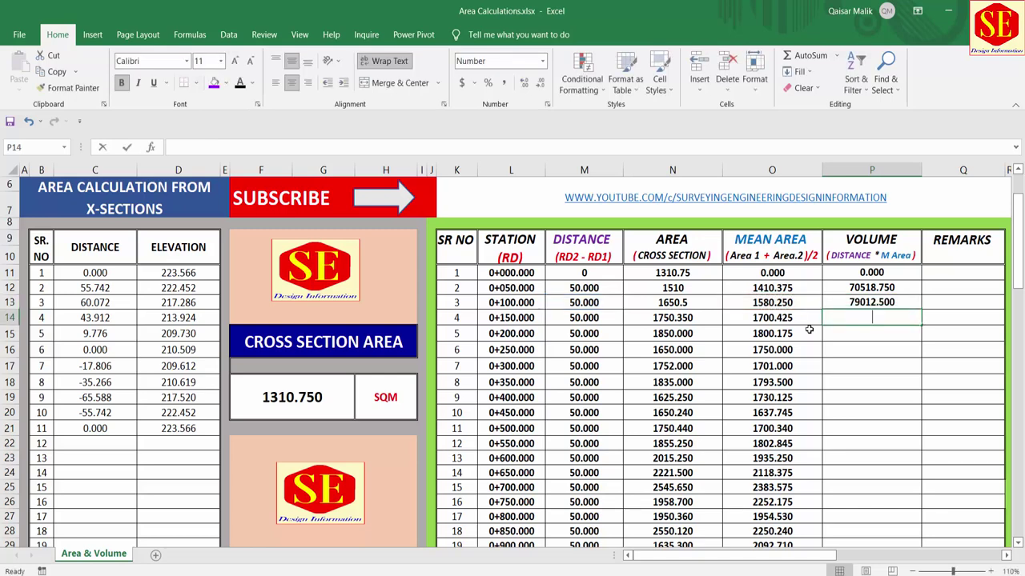
type("=")
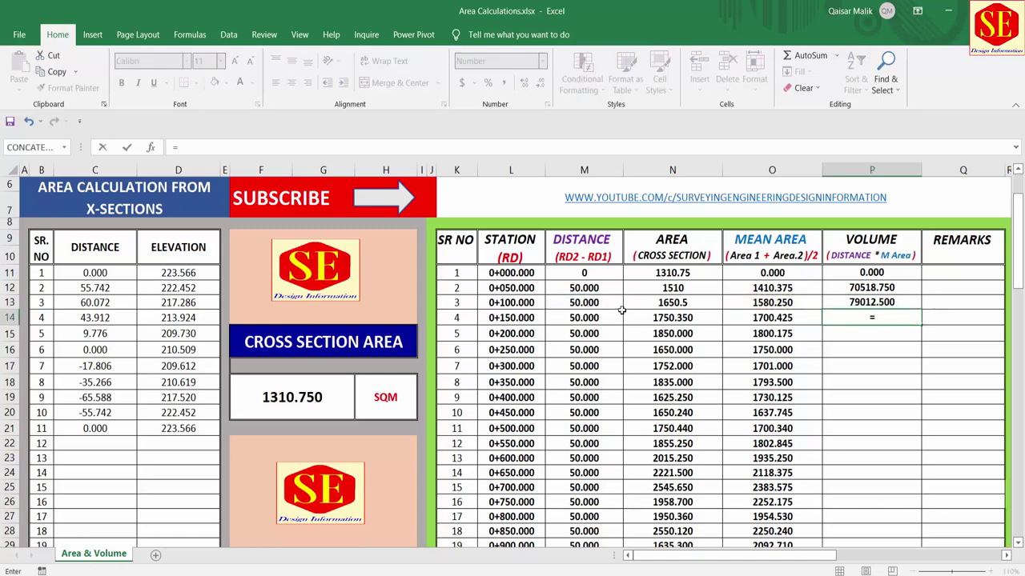
left_click(592, 318)
type("*")
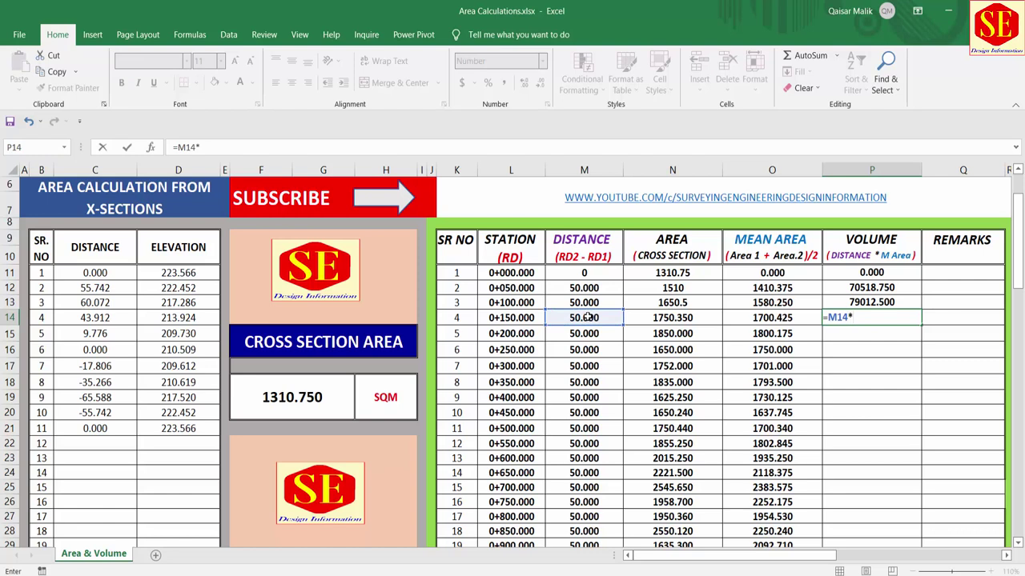
left_click(770, 317)
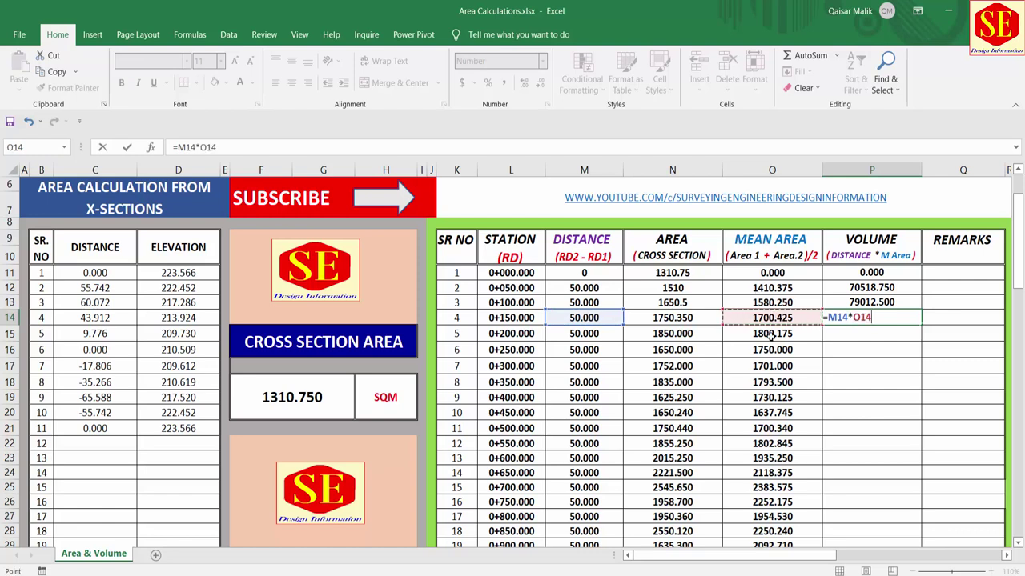
key("Return")
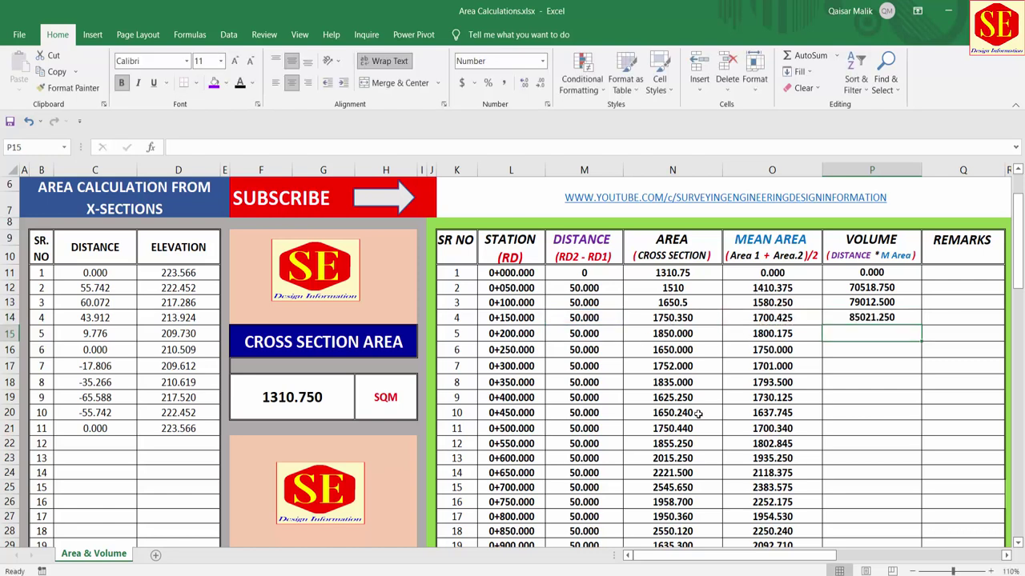
Fill the P14 volume formula down to P32, ending at 73750.000 for 1+100.000.
left_click(871, 318)
left_click_drag(922, 325, 919, 520)
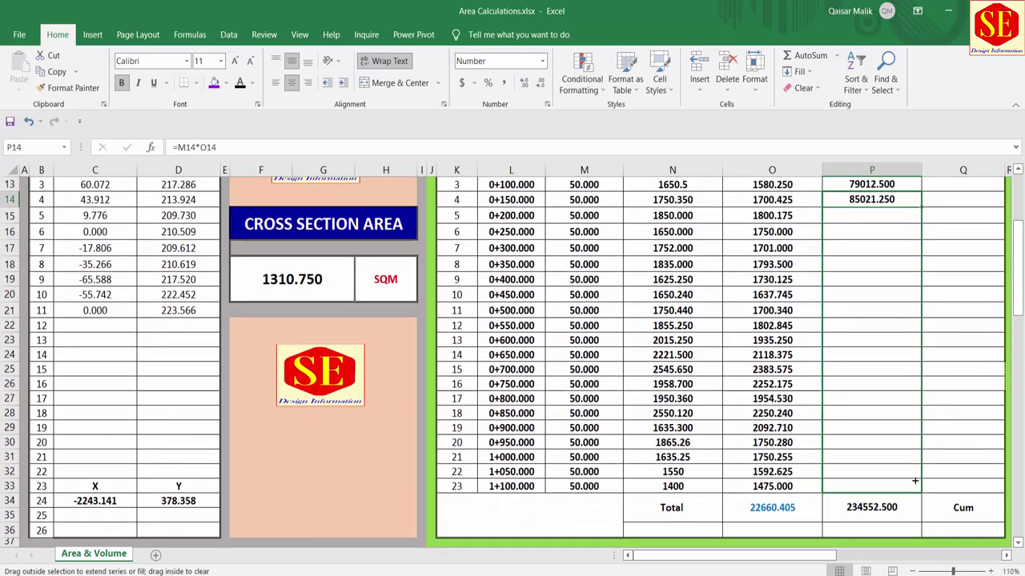
left_click_drag(907, 574, 915, 481)
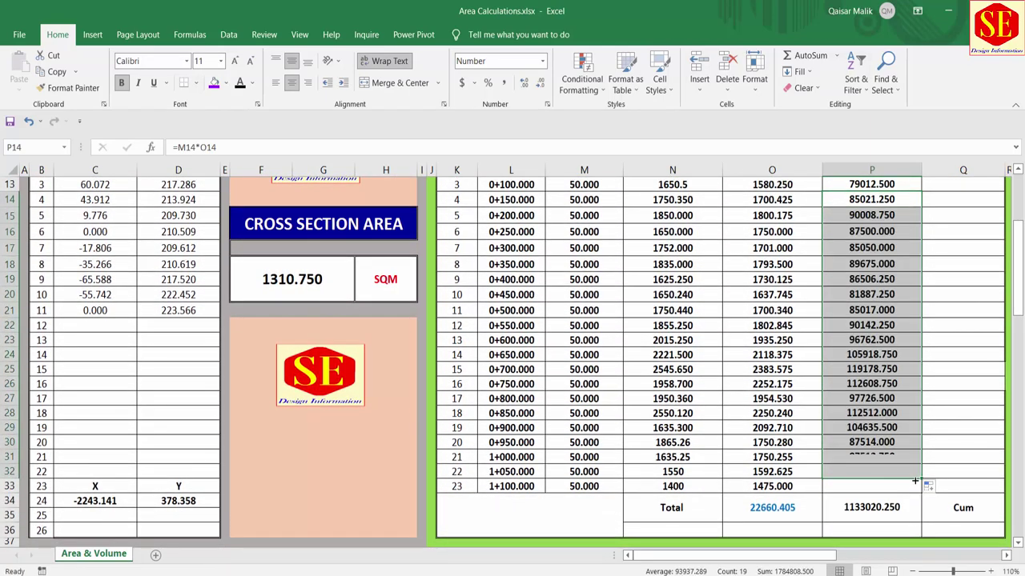
scroll(925, 286, "up", 2)
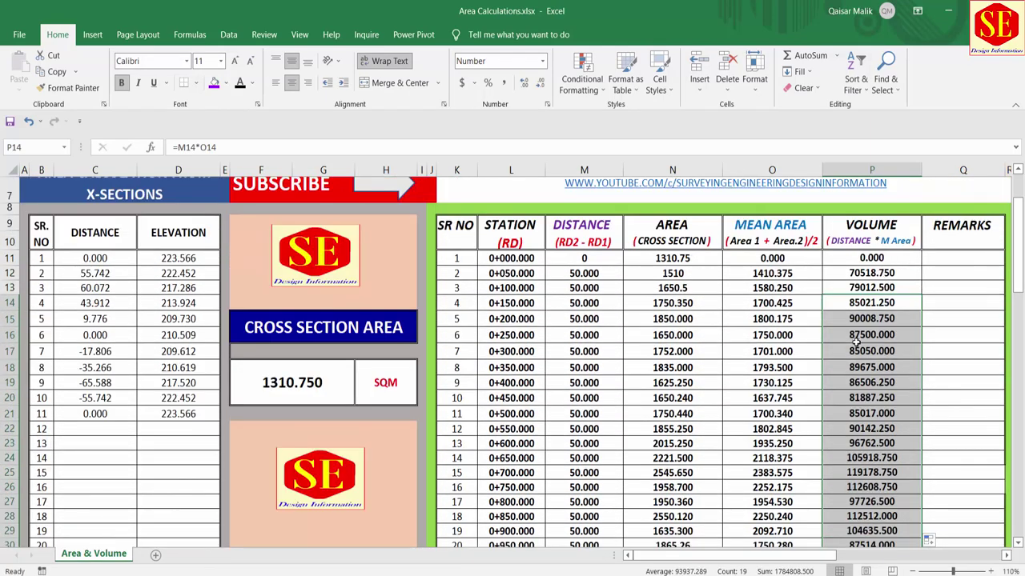
left_click(862, 304)
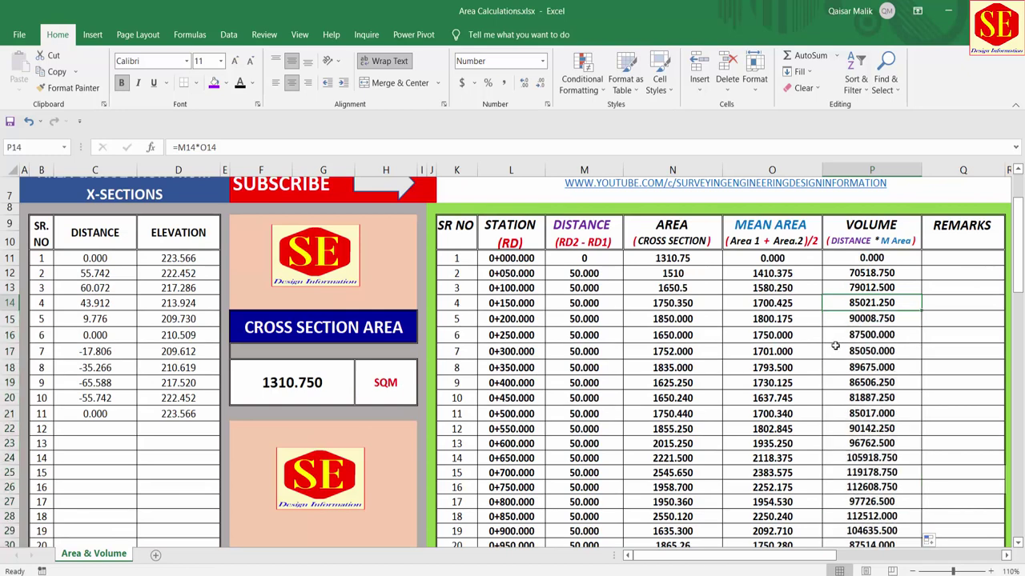
key("Down")
key("Down")
key("Down")
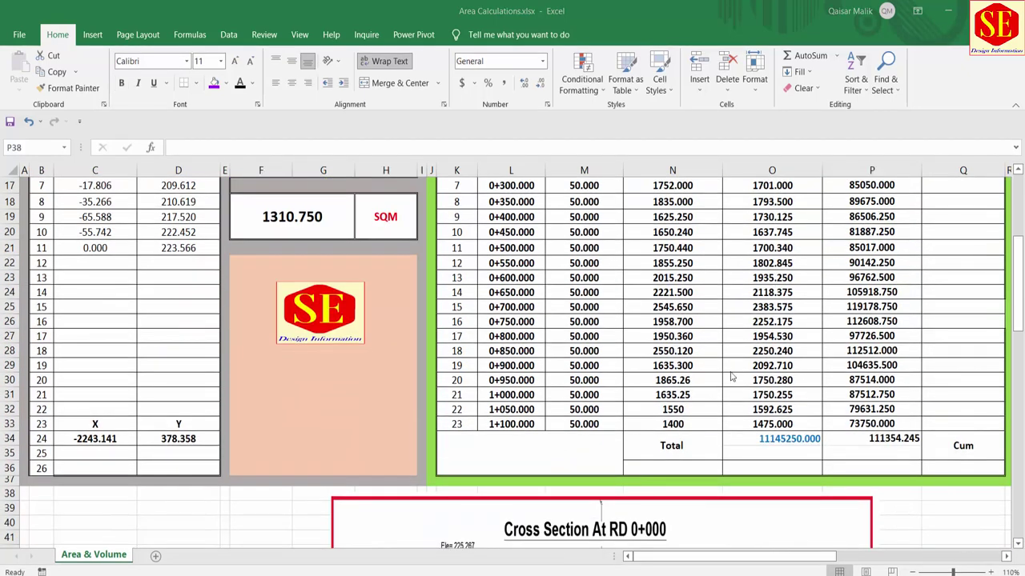
Replace the old totals by AutoSumming the volume values P11:P33 into the Total row.
left_click_drag(756, 439, 849, 436)
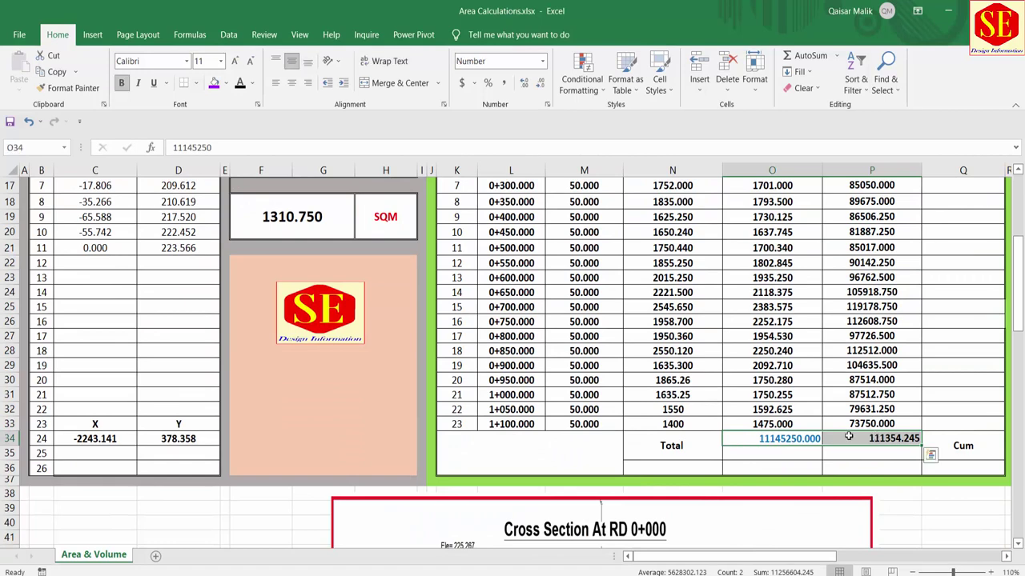
scroll(845, 432, "up", 3)
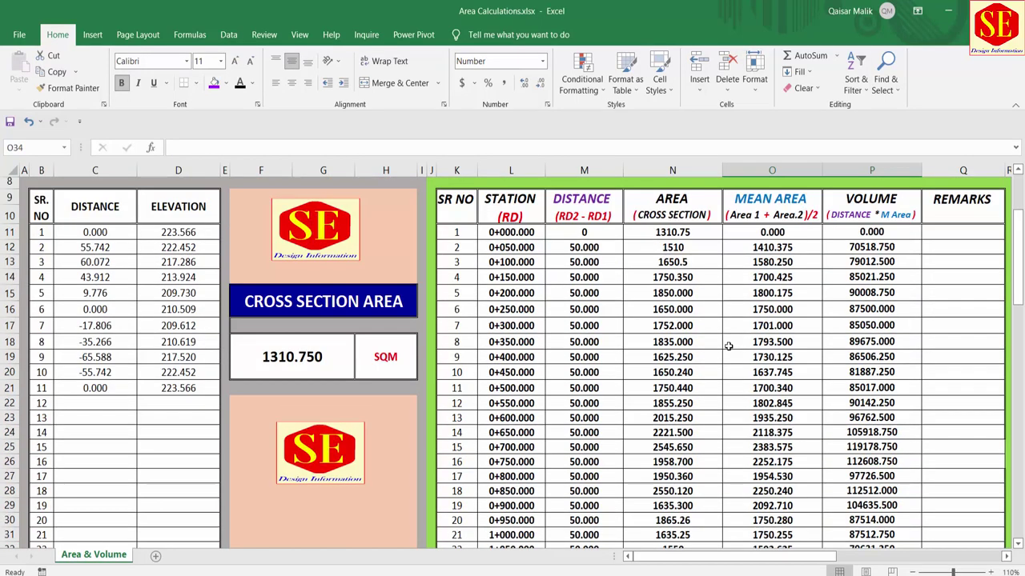
left_click(871, 233)
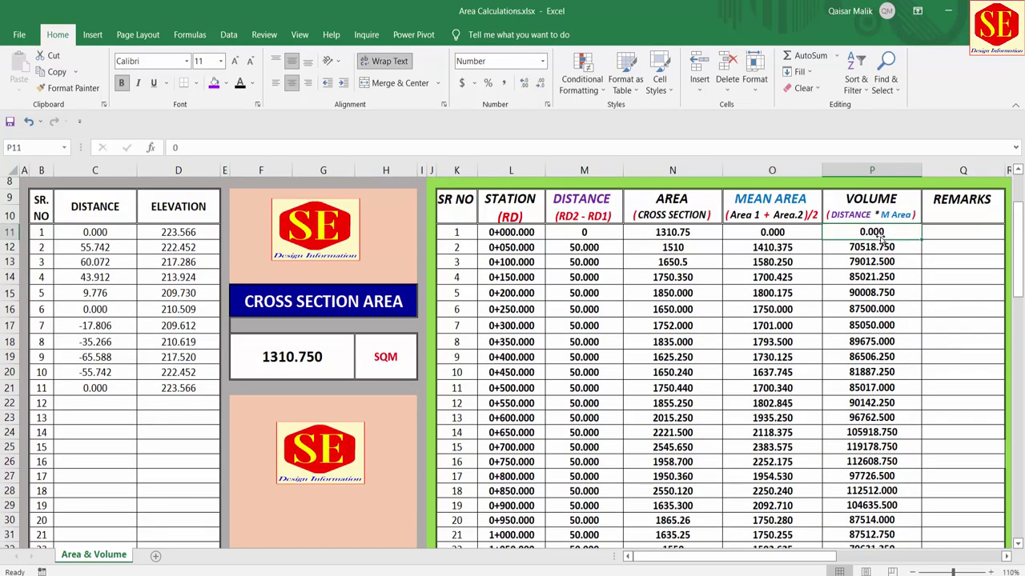
left_click_drag(875, 247, 893, 523)
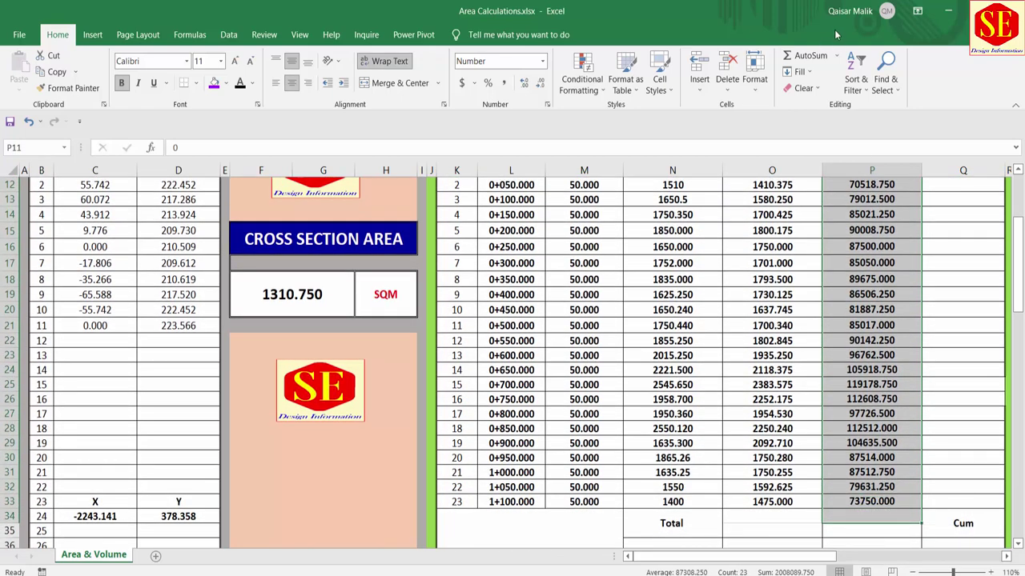
left_click(800, 55)
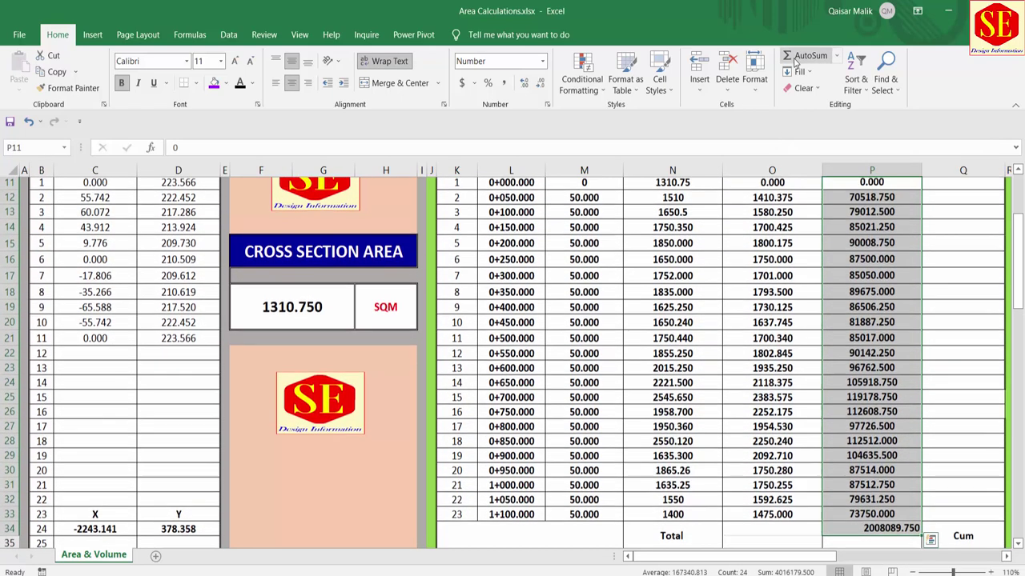
Merge and center the 2008089.750 volume total over P34:P35 and colour it red.
scroll(901, 422, "down", 2)
left_click(884, 440)
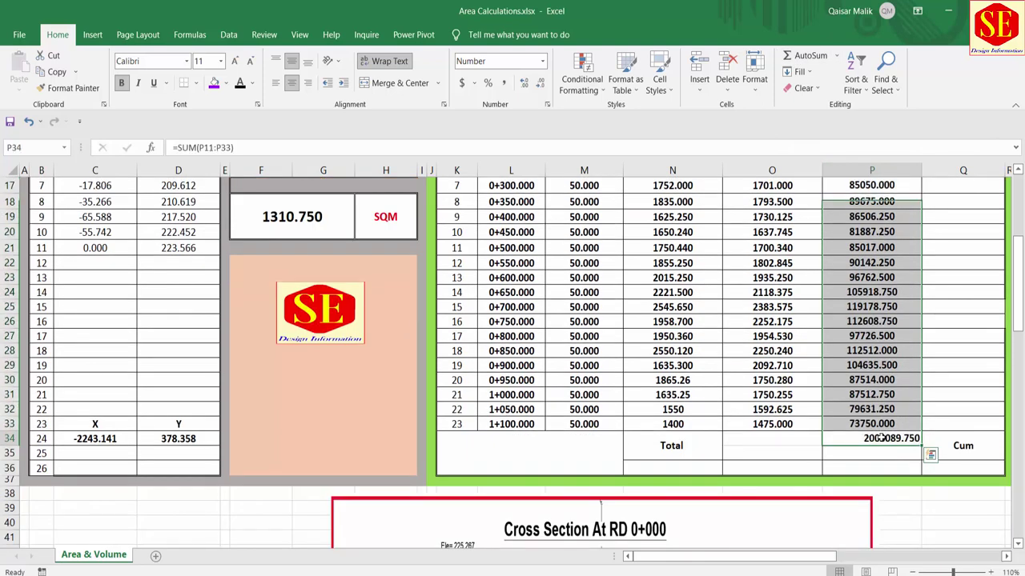
left_click_drag(878, 446, 879, 456)
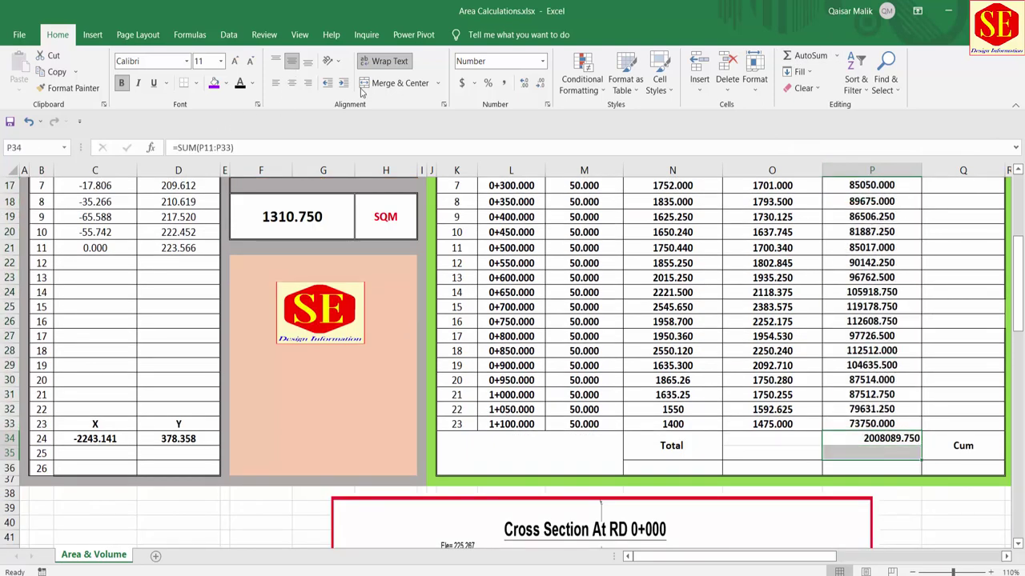
left_click(396, 82)
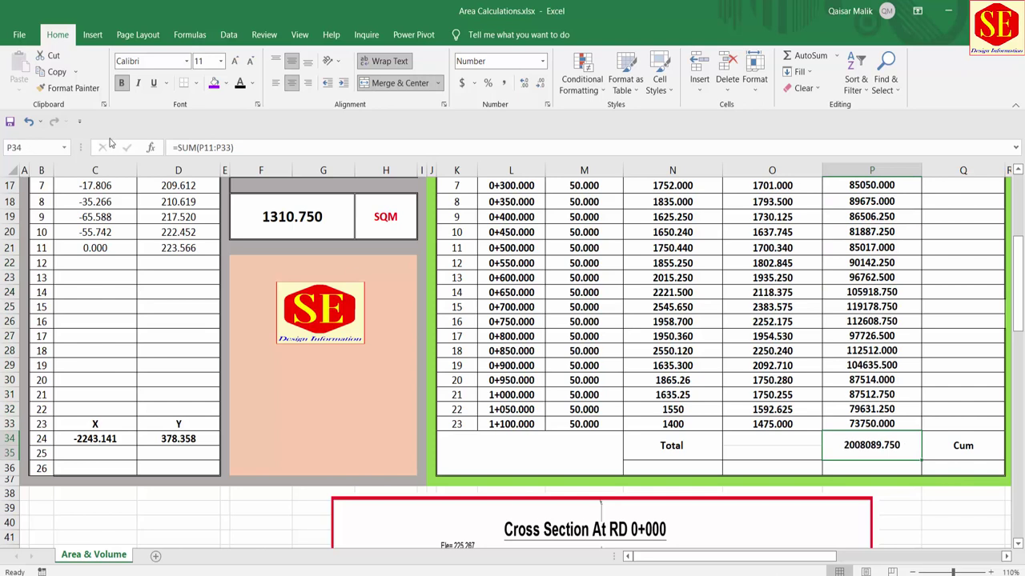
left_click(252, 83)
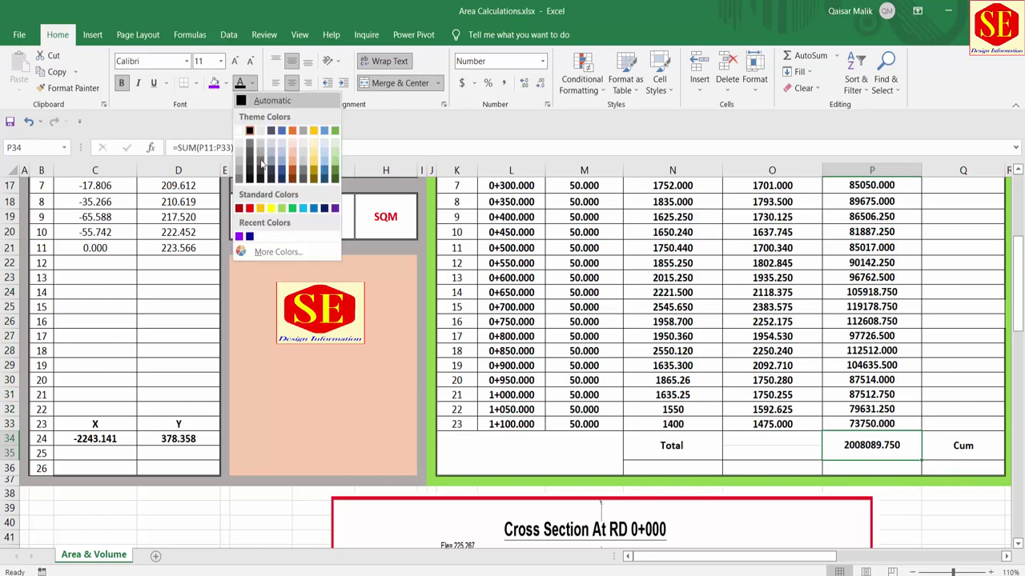
left_click(249, 209)
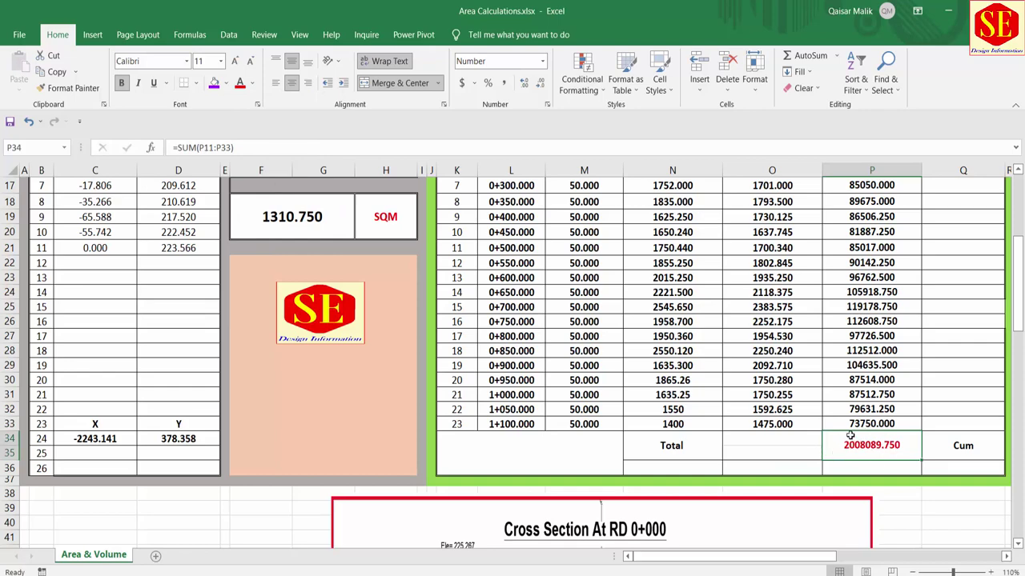
scroll(779, 437, "up", 3)
AutoSum O11:O34 into a 40161.795 mean area total and center it in its cell.
left_click_drag(778, 230, 768, 502)
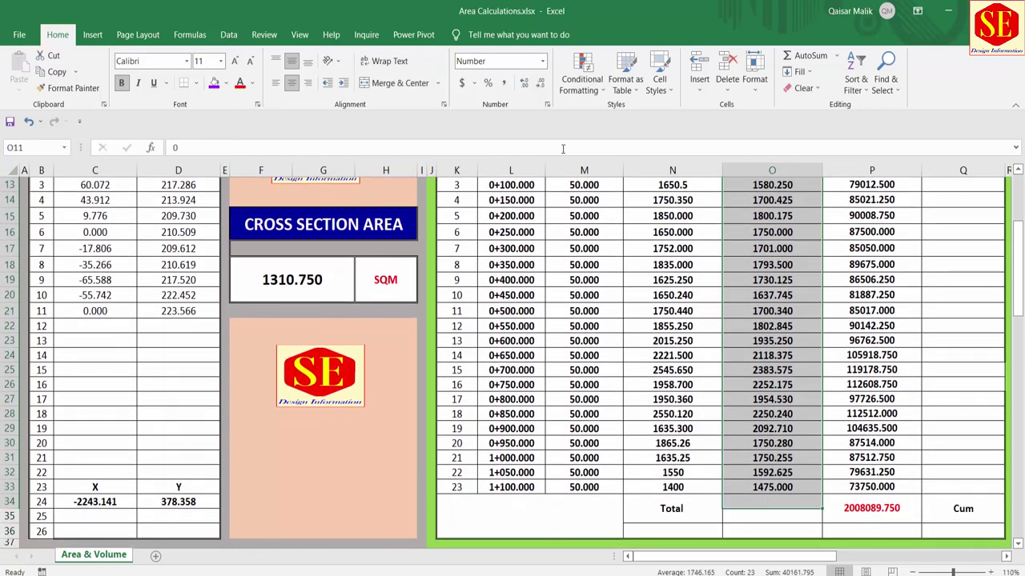
left_click(800, 56)
scroll(793, 479, "down", 1)
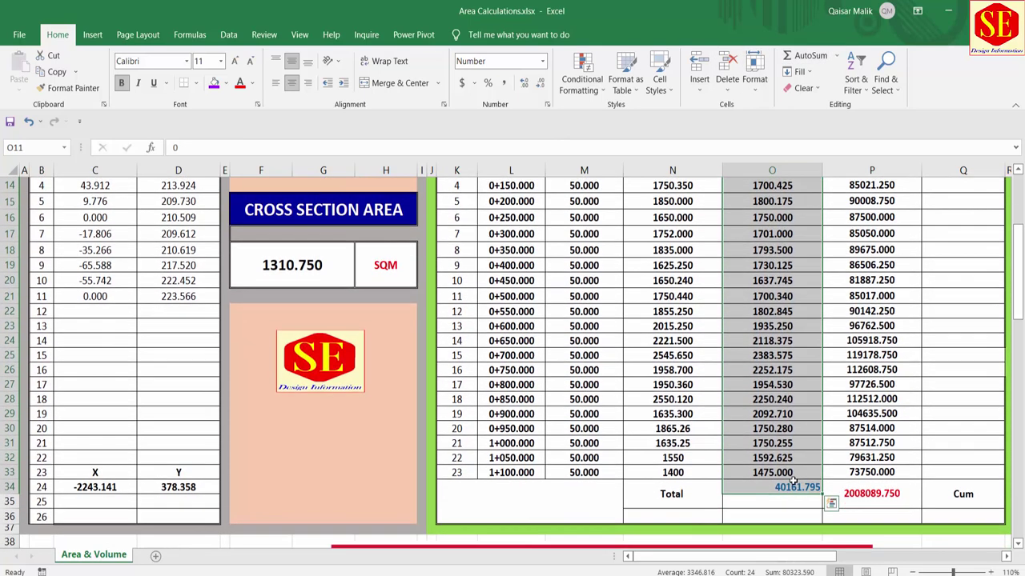
left_click(792, 484)
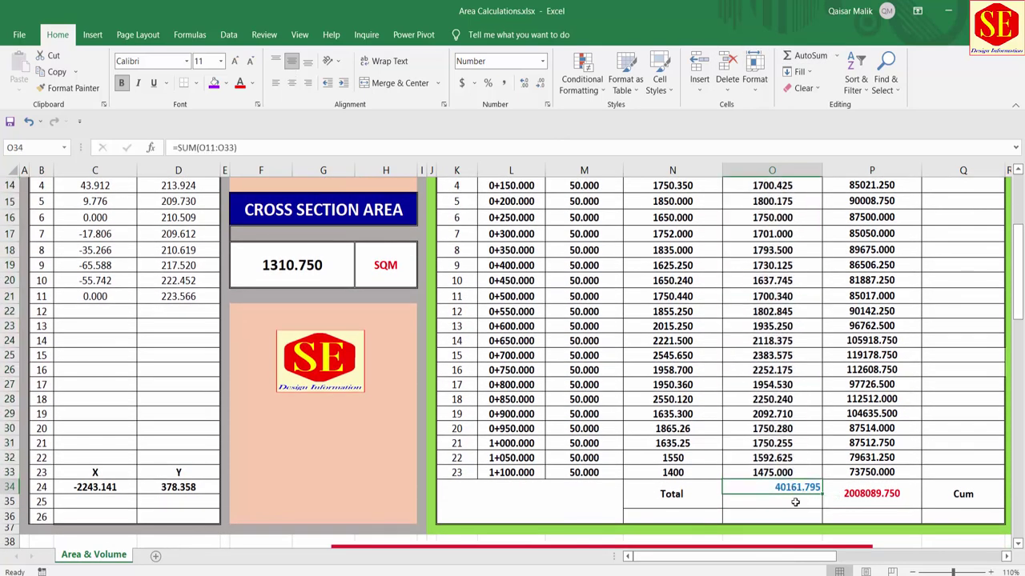
left_click(291, 83)
left_click(881, 492)
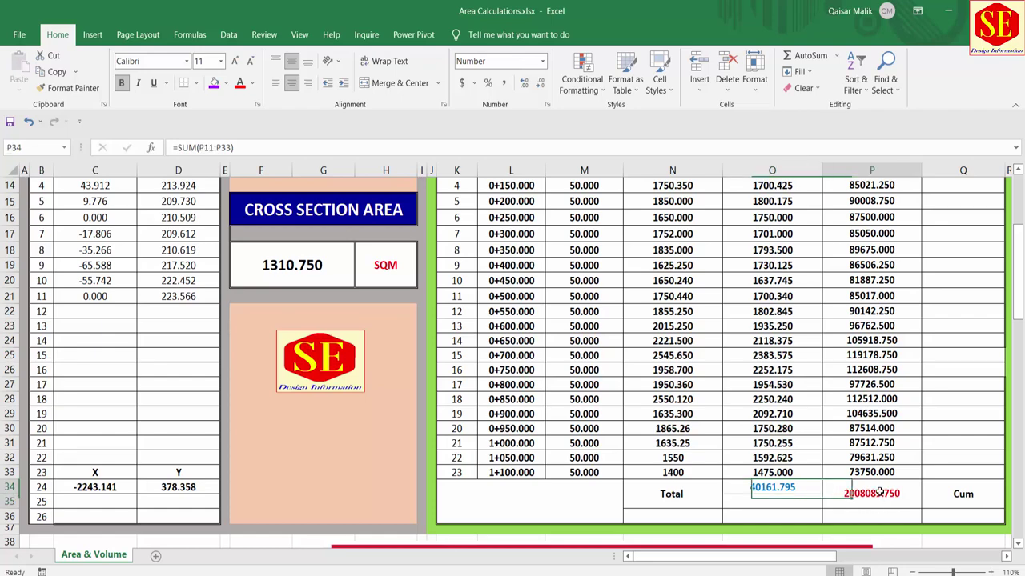
scroll(873, 399, "up", 3)
scroll(868, 418, "down", 1)
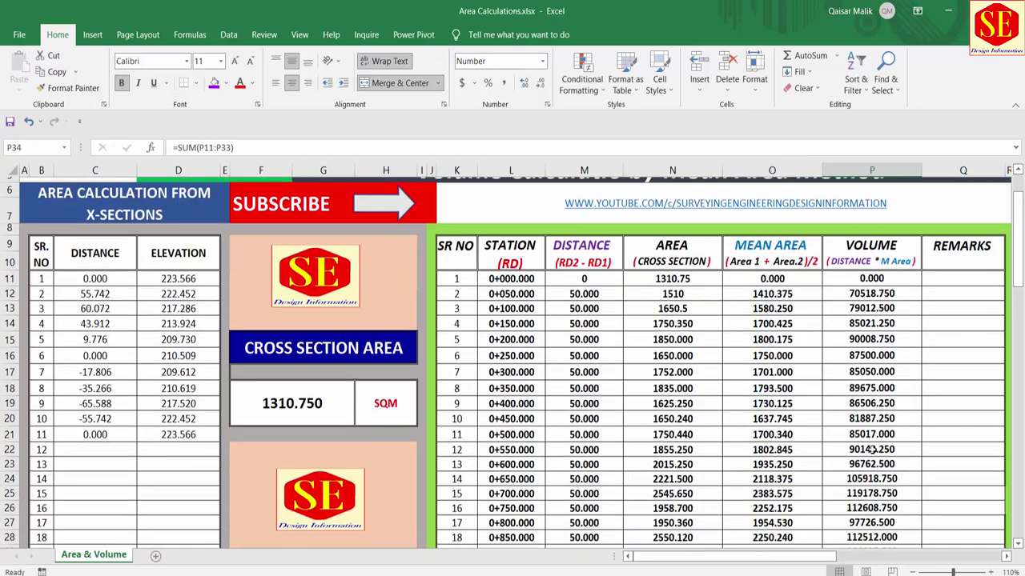
scroll(586, 352, "up", 1)
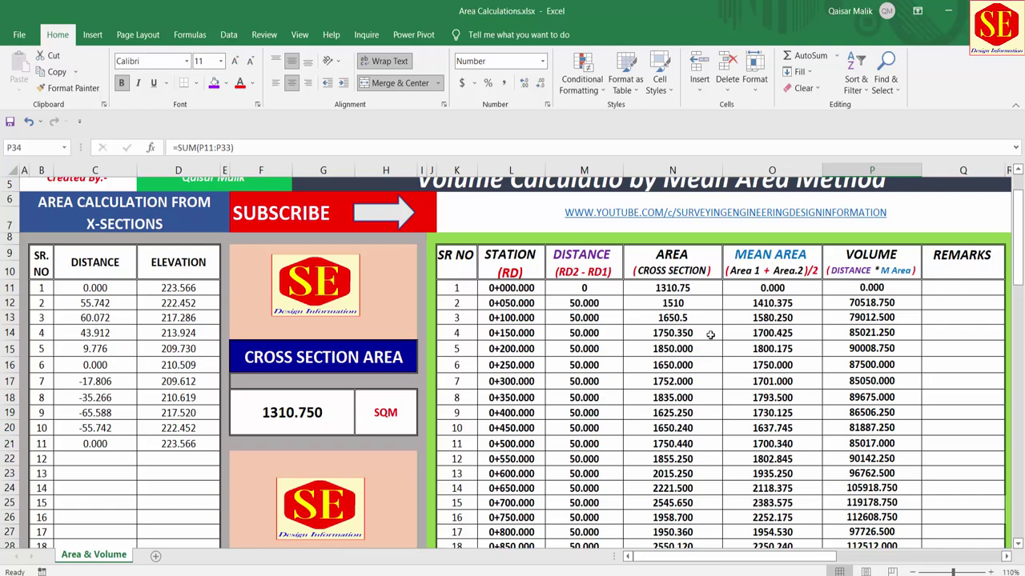
scroll(261, 400, "down", 5)
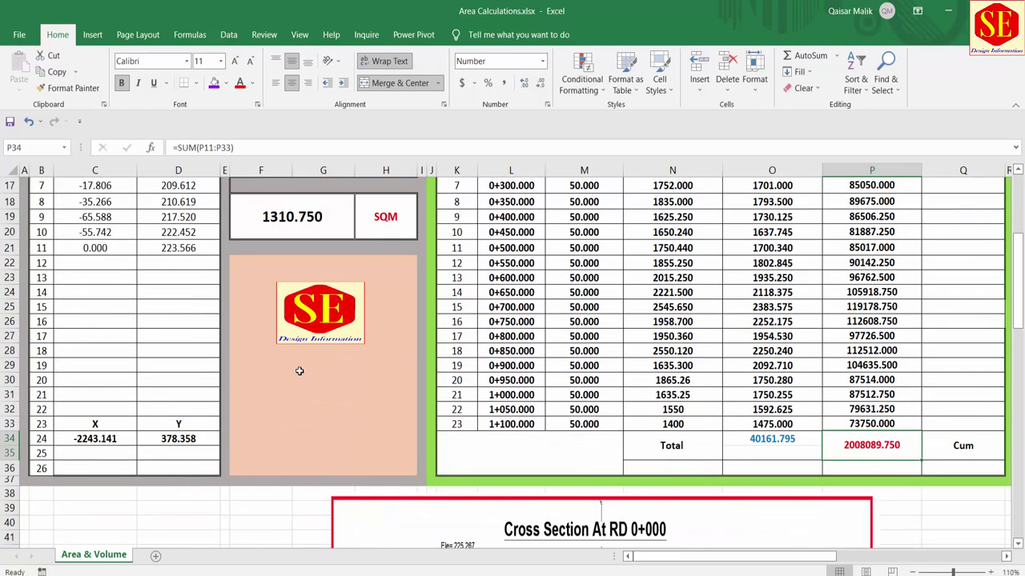
Drag the cross-section picture and nudge it right and down with the arrow keys.
left_click(431, 309)
left_click_drag(430, 309, 554, 248)
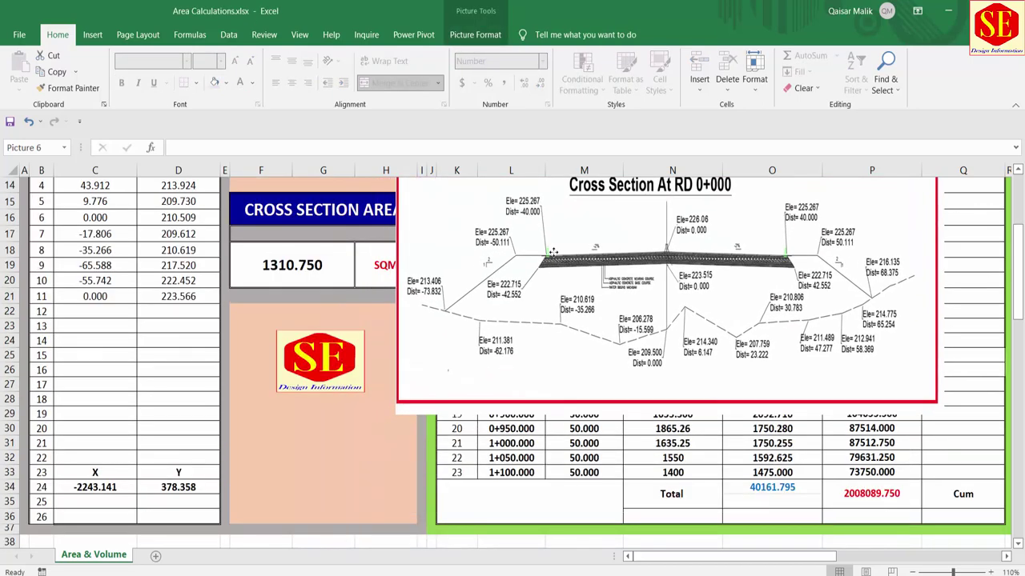
scroll(204, 317, "up", 2)
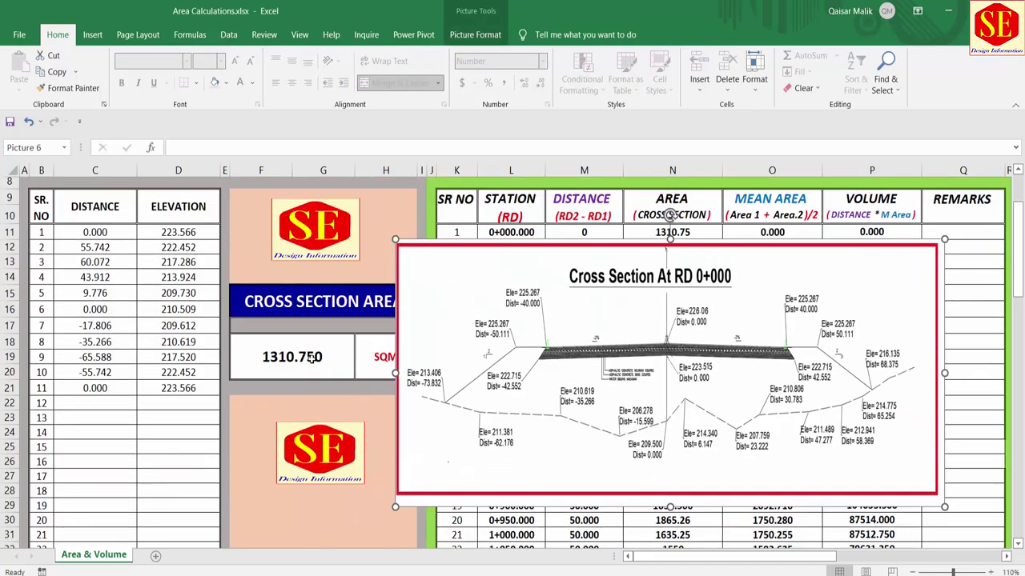
key("Right")
key("Right")
key("Right")
key("Right")
key("Right")
key("Right")
key("Up")
key("Up")
key("Right")
key("Right")
key("Right")
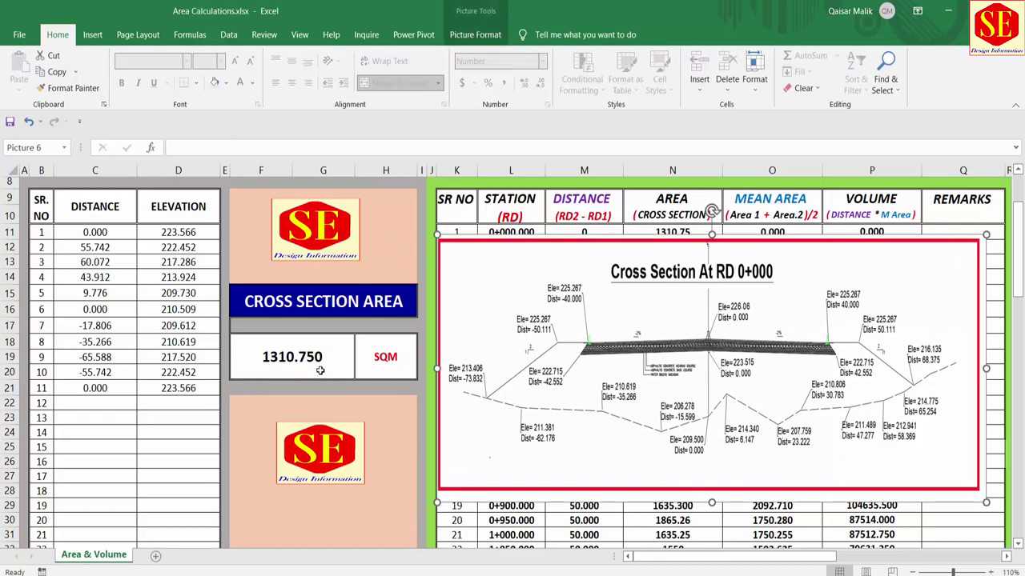
key("Down")
key("Down")
key("Down")
key("Down")
key("Down")
key("Down")
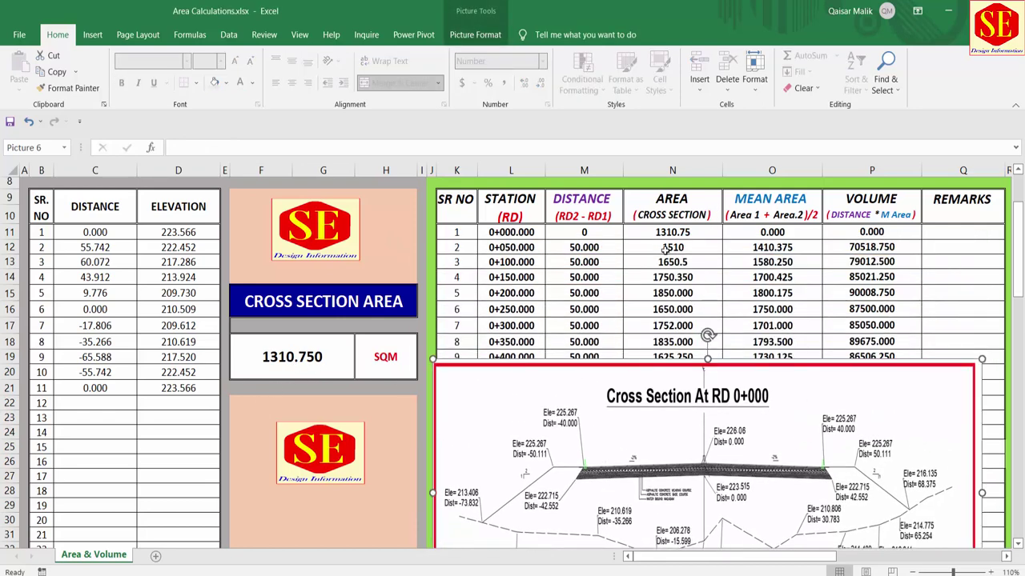
left_click(674, 248)
left_click(670, 263)
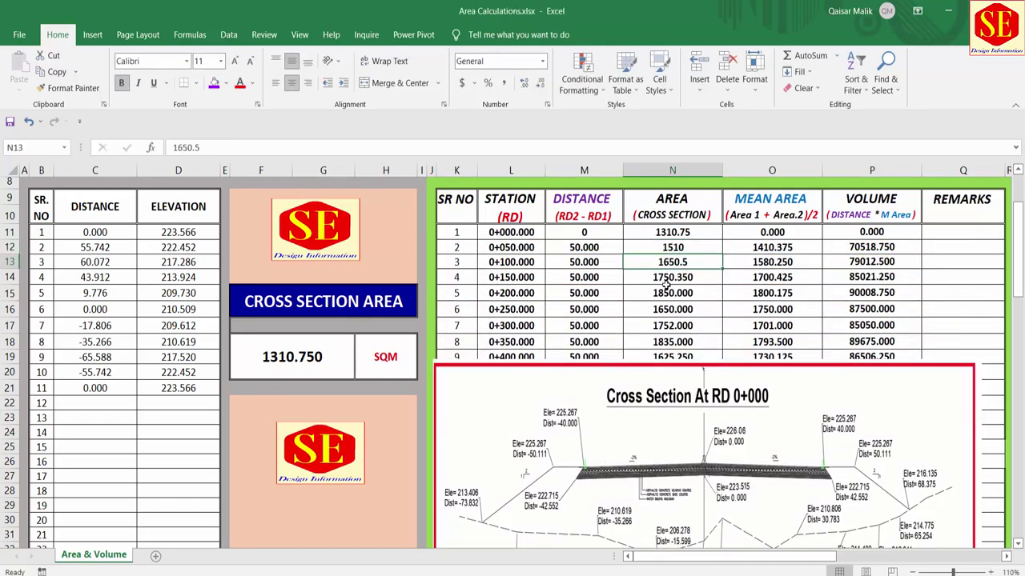
left_click(667, 278)
left_click(662, 293)
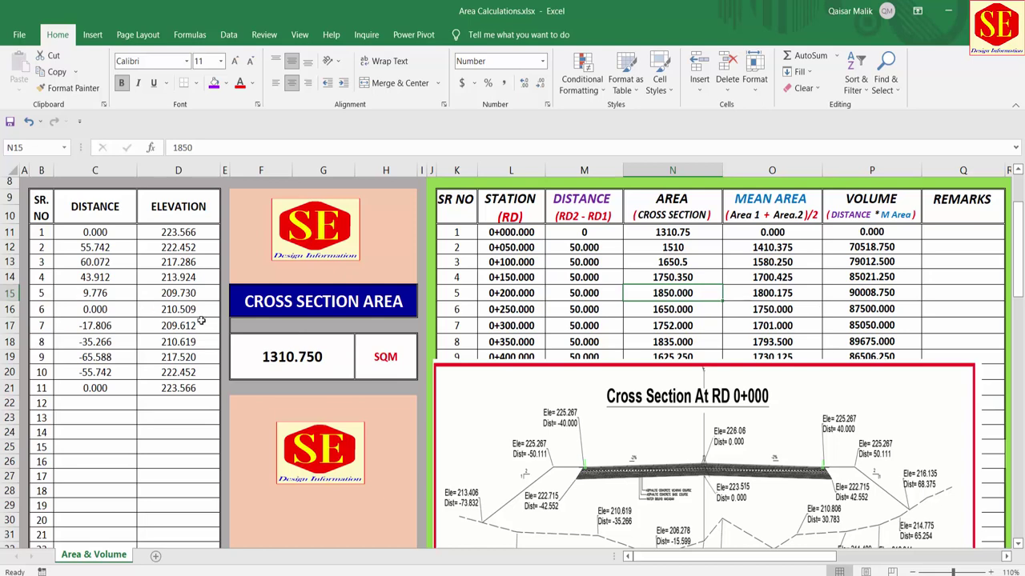
Move the cross-section picture below the volume table and select rows 24–29.
left_click(682, 448)
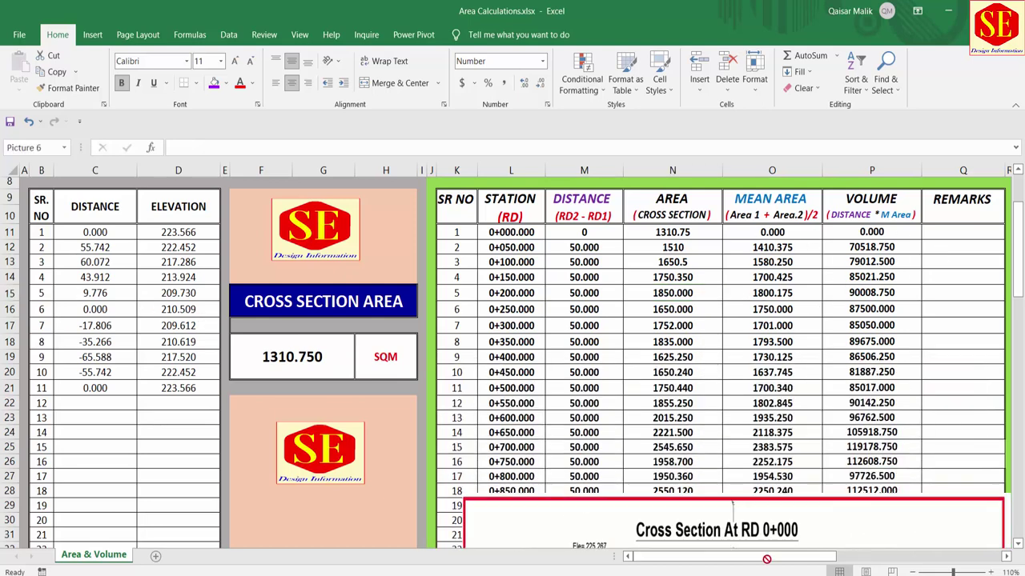
scroll(682, 322, "down", 4)
left_click_drag(682, 322, 672, 475)
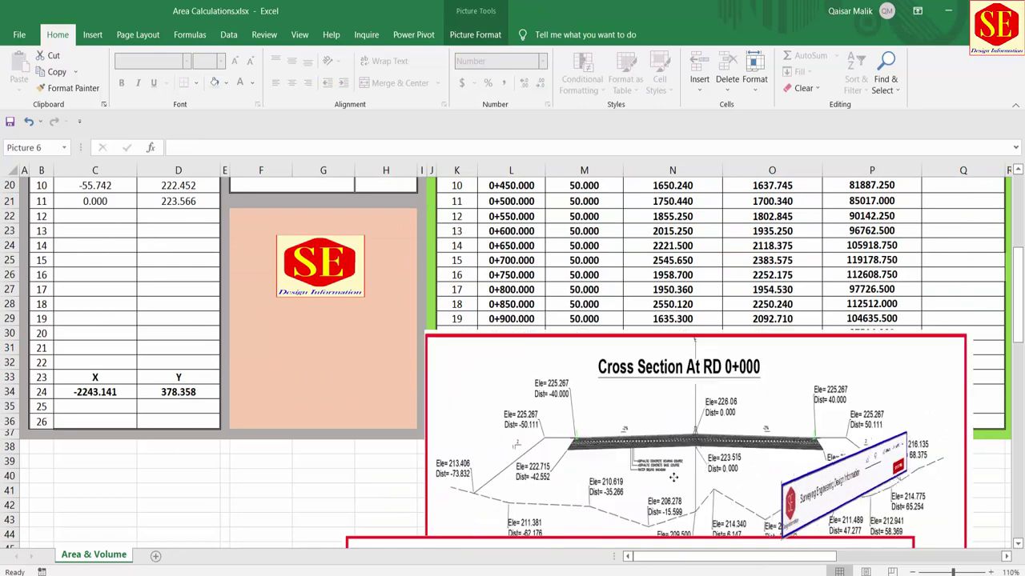
left_click_drag(625, 342, 625, 556)
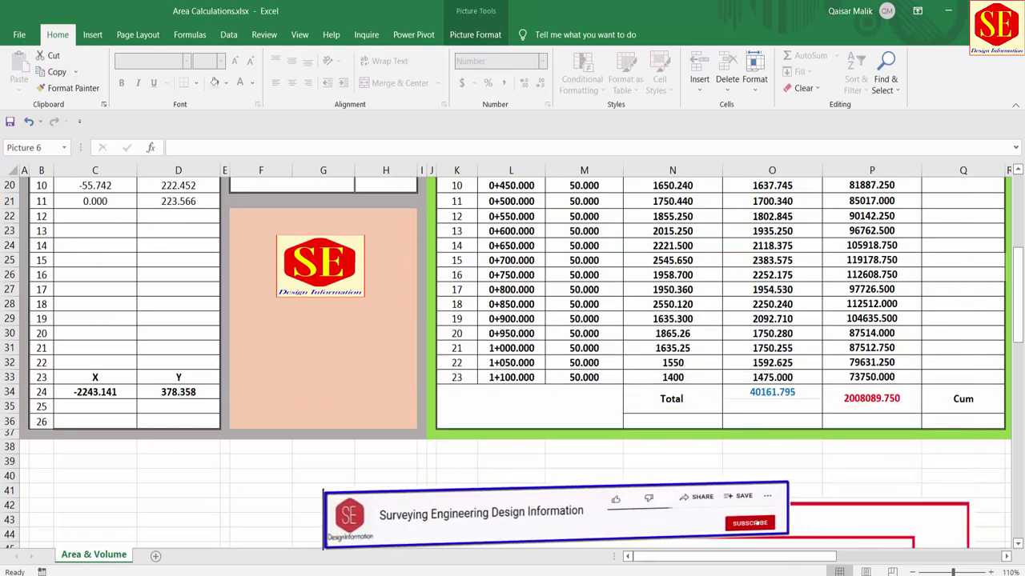
scroll(681, 409, "up", 1)
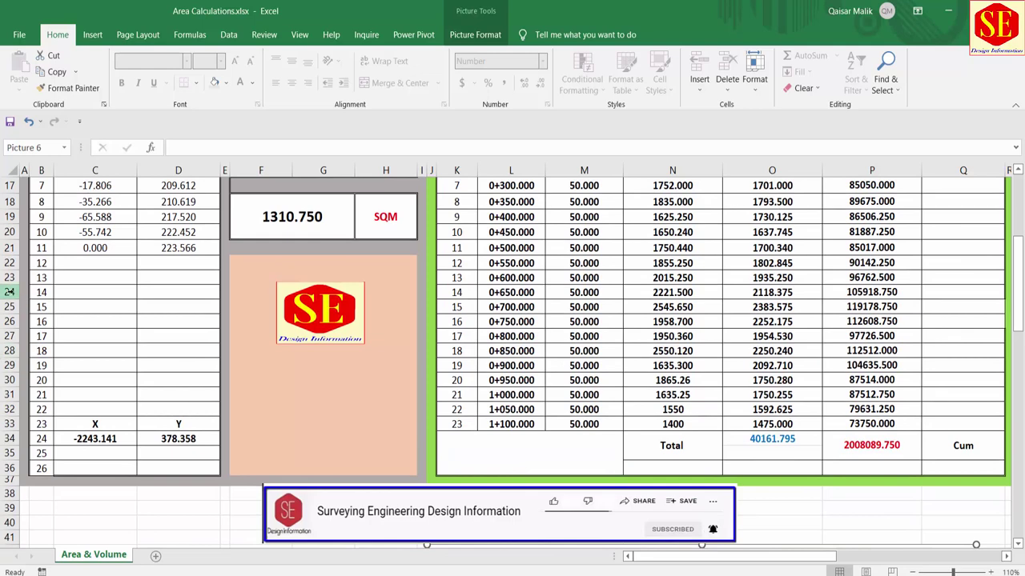
left_click_drag(10, 291, 11, 360)
Insert twelve blank rows above station 14, in two batches of six.
right_click(12, 364)
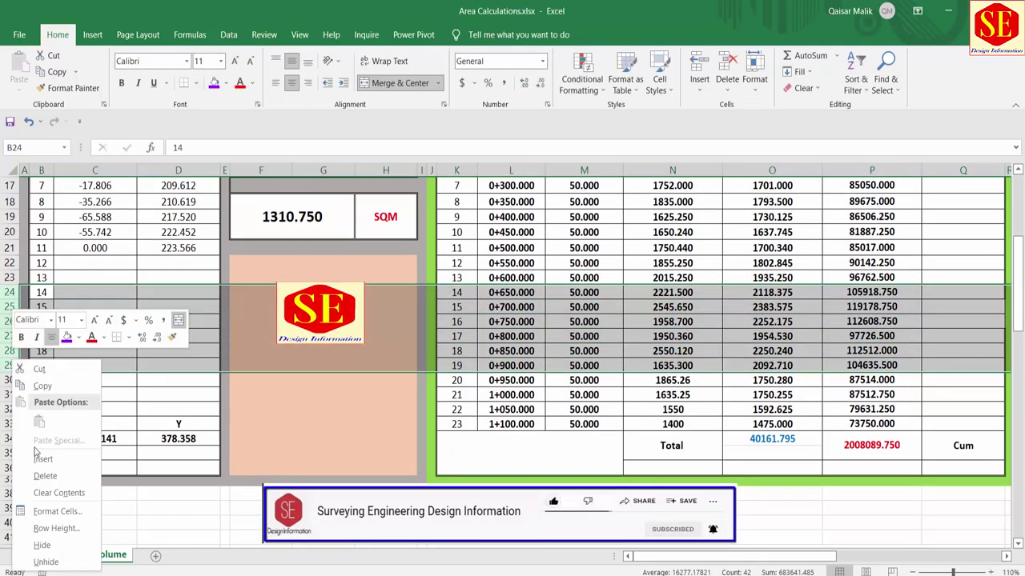
left_click(40, 475)
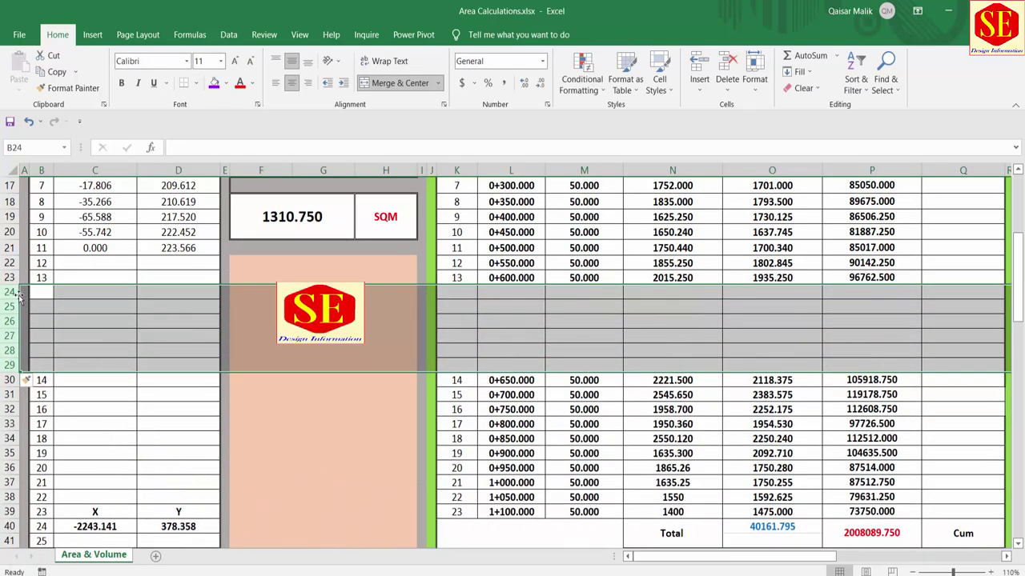
right_click(12, 295)
left_click(36, 390)
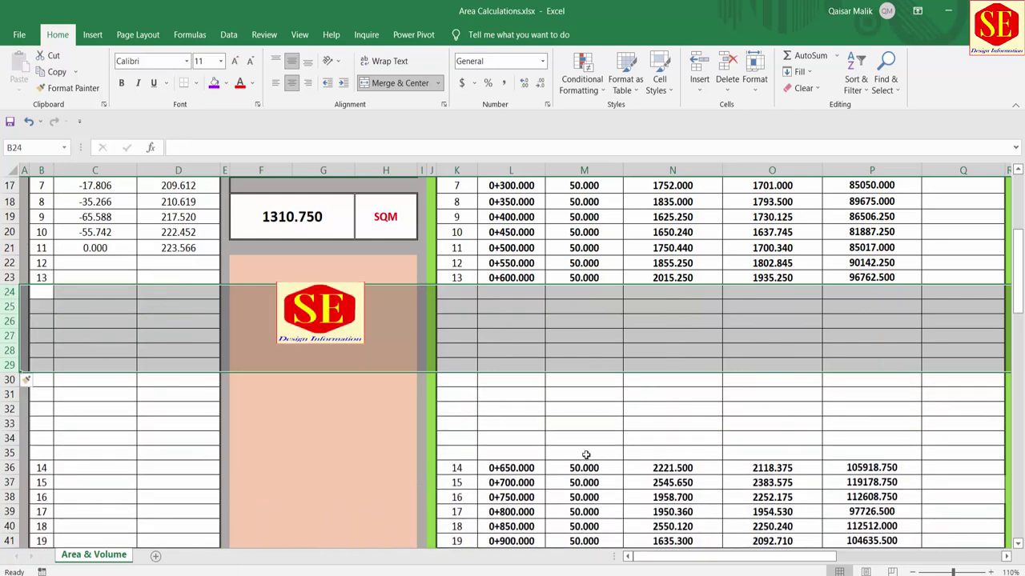
Fill the new rows with 50 m stations from 0+650.000, 50.000 distances and 2015.250 areas.
left_click(528, 265)
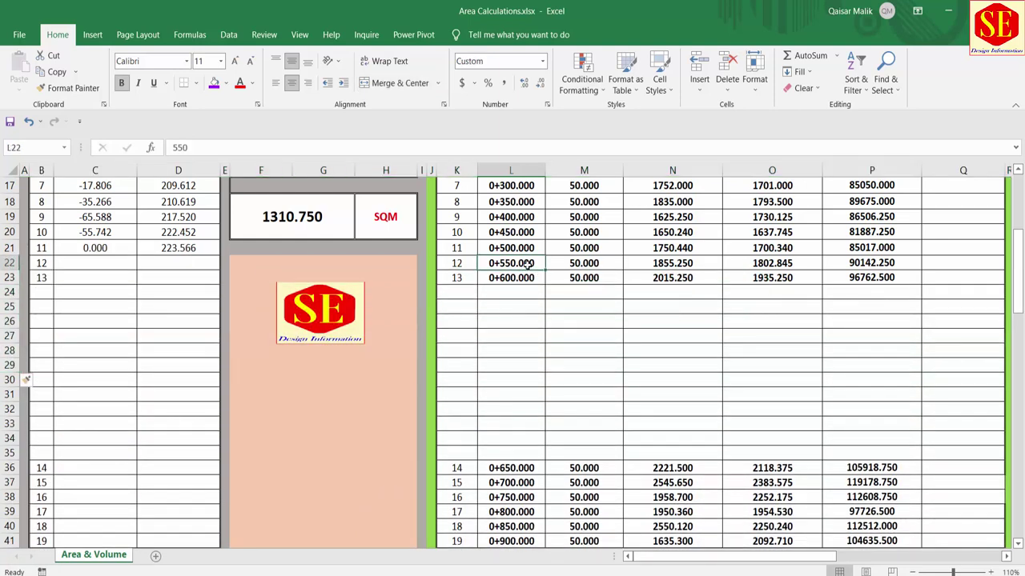
mouse_move(529, 265)
left_mouse_down()
mouse_move(552, 567)
mouse_move(551, 446)
left_mouse_up()
scroll(618, 393, "up", 2)
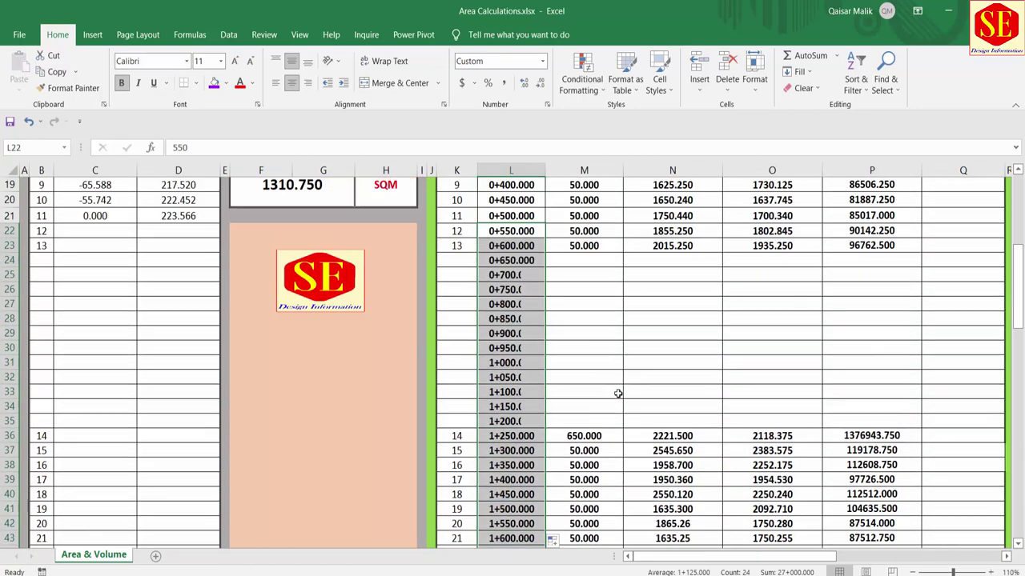
scroll(618, 393, "up", 1)
left_click(610, 297)
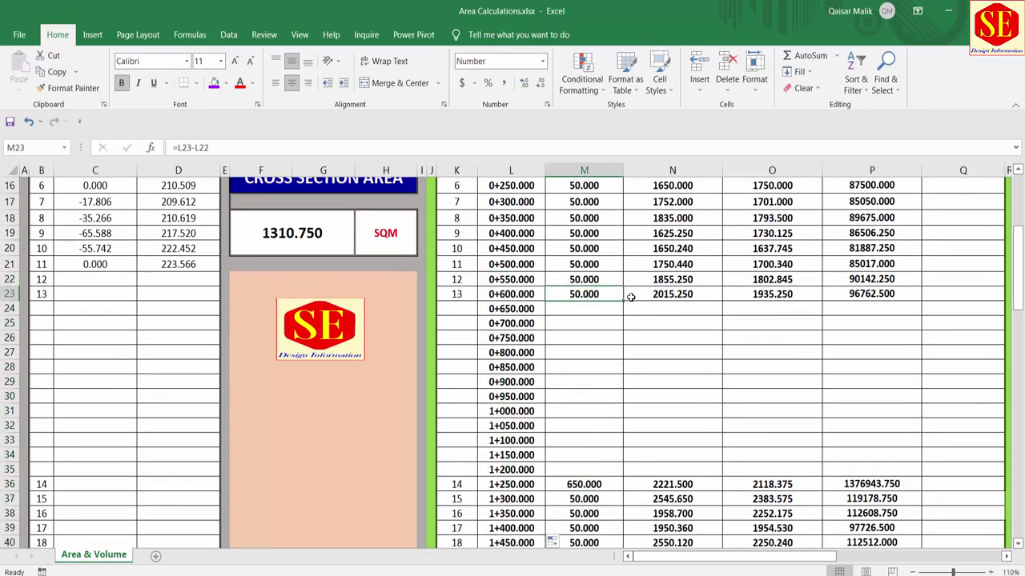
mouse_move(624, 303)
left_mouse_down()
mouse_move(608, 470)
mouse_move(625, 534)
left_mouse_up()
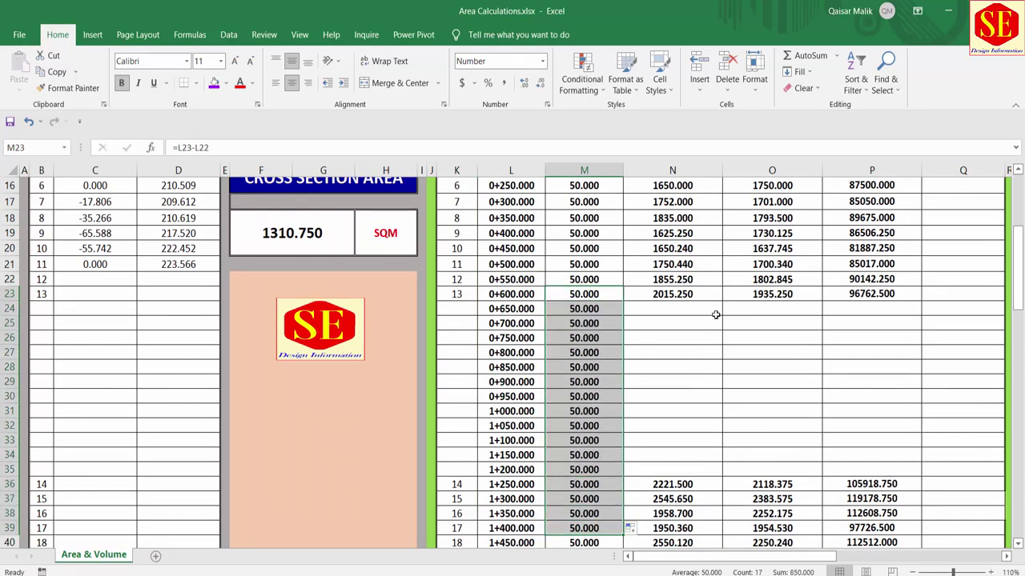
left_click(668, 295)
left_click_drag(723, 301, 721, 474)
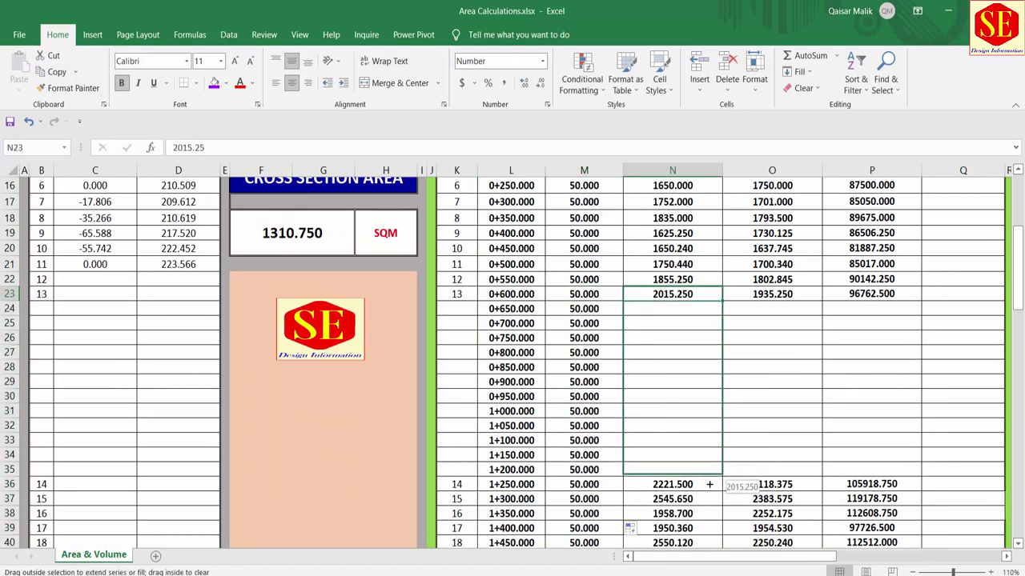
scroll(678, 257, "up", 5)
mouse_move(679, 256)
left_mouse_down()
mouse_move(720, 530)
mouse_move(673, 496)
mouse_move(673, 507)
left_mouse_up()
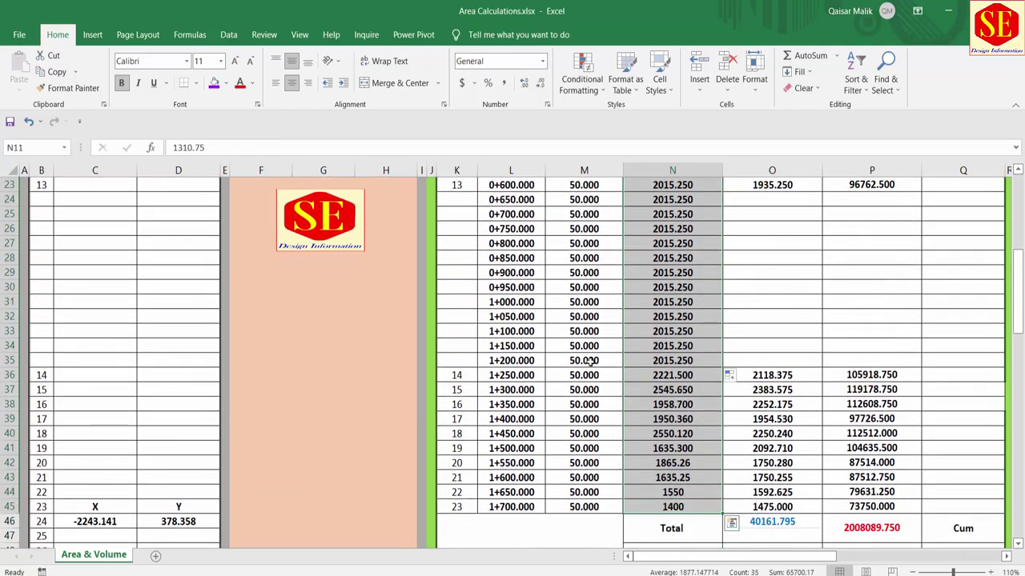
Make the AREA column text dark blue.
left_click(253, 83)
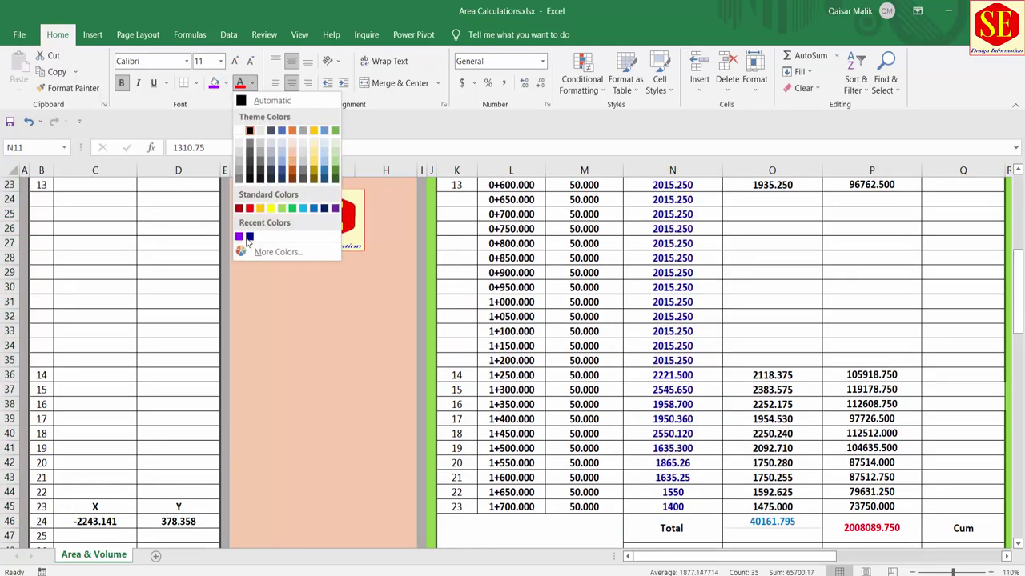
left_click(325, 211)
scroll(830, 290, "up", 6)
scroll(831, 290, "up", 1)
left_click(679, 353)
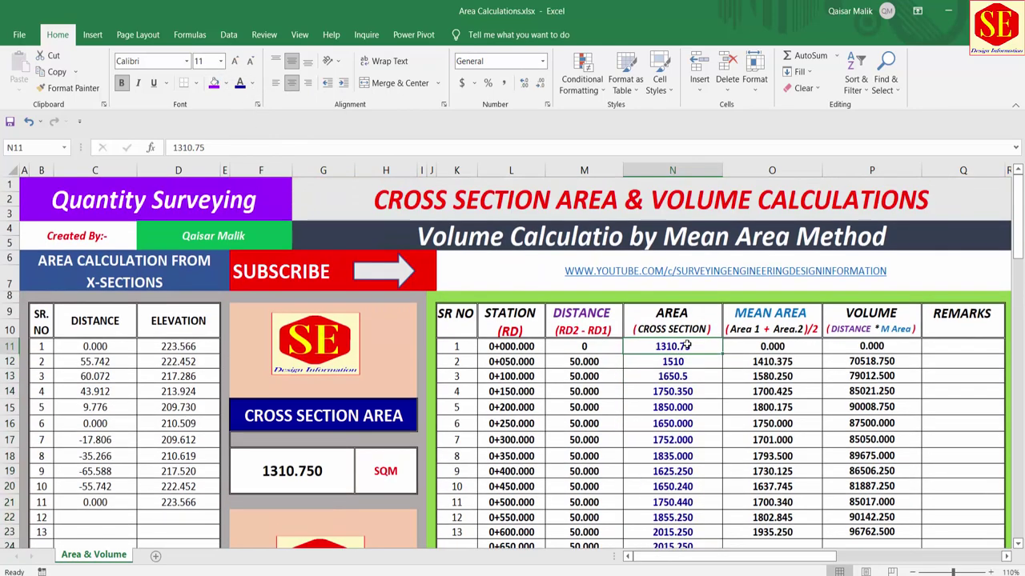
scroll(793, 288, "down", 1)
scroll(791, 407, "down", 1)
scroll(791, 407, "down", 1)
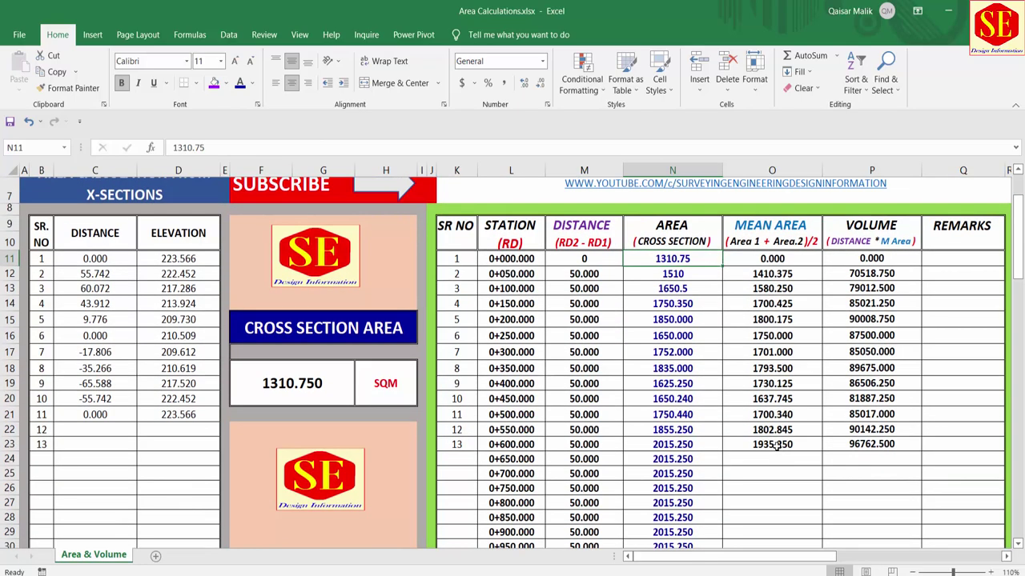
Fill the O23 mean area and P23 volume formulas down the new rows (2015.250, 100762.500).
left_click(817, 429)
scroll(817, 339, "down", 2)
left_click_drag(824, 349, 821, 572)
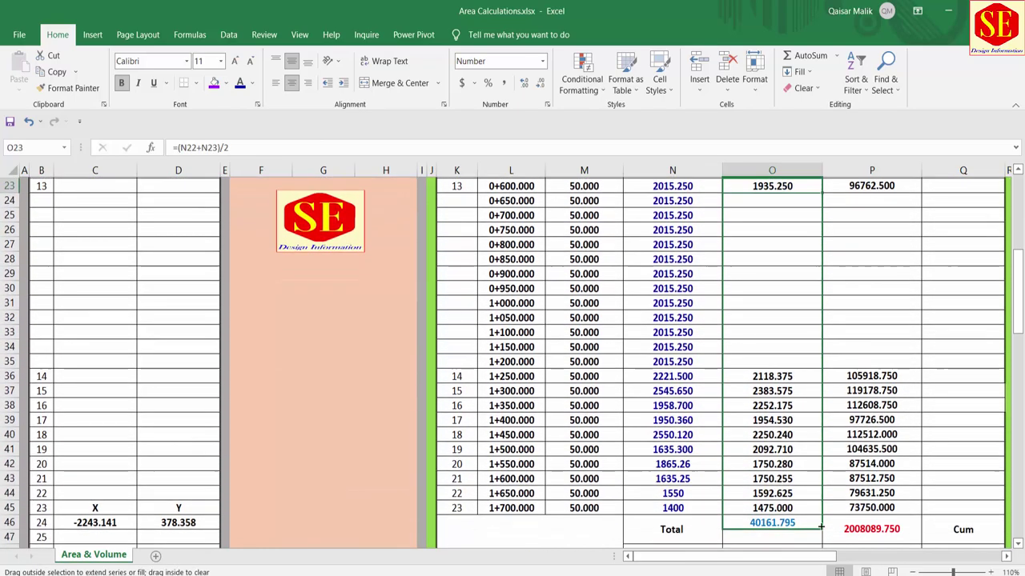
left_click_drag(821, 571, 824, 520)
scroll(902, 394, "up", 2)
left_click(858, 277)
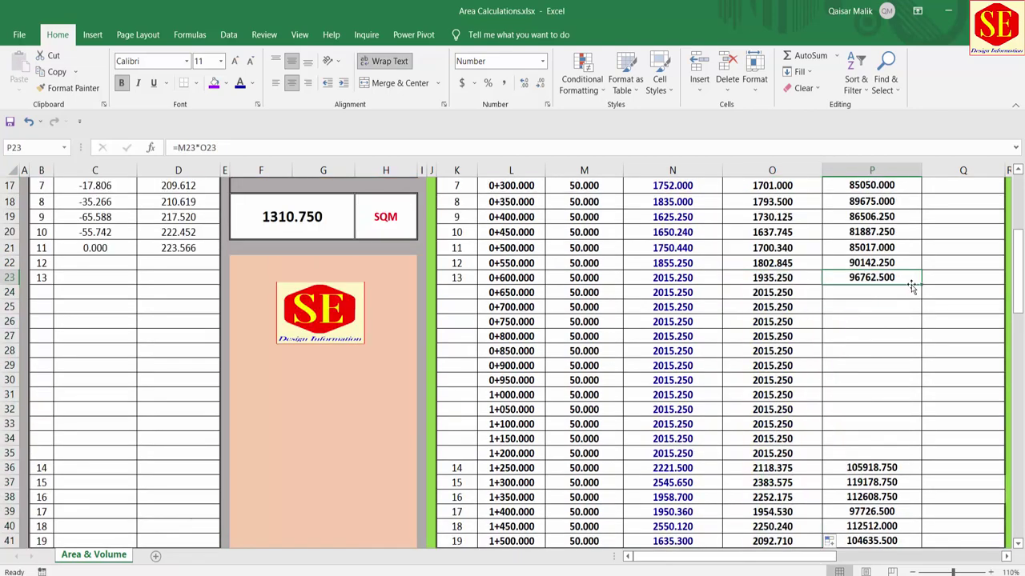
left_click_drag(922, 289, 908, 516)
scroll(742, 325, "up", 3)
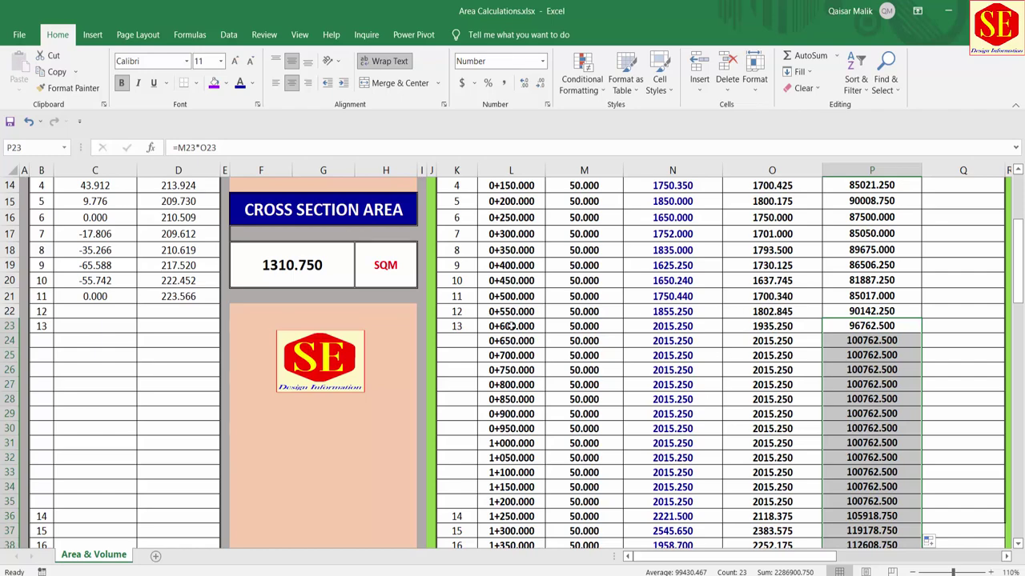
Continue the SR NO numbering from 14 down column K.
left_click_drag(468, 311, 485, 510)
scroll(815, 361, "up", 1)
scroll(800, 344, "up", 3)
Review the totals, then fill column B's SR. NO from 12 to 24 through row 34.
scroll(776, 329, "up", 2)
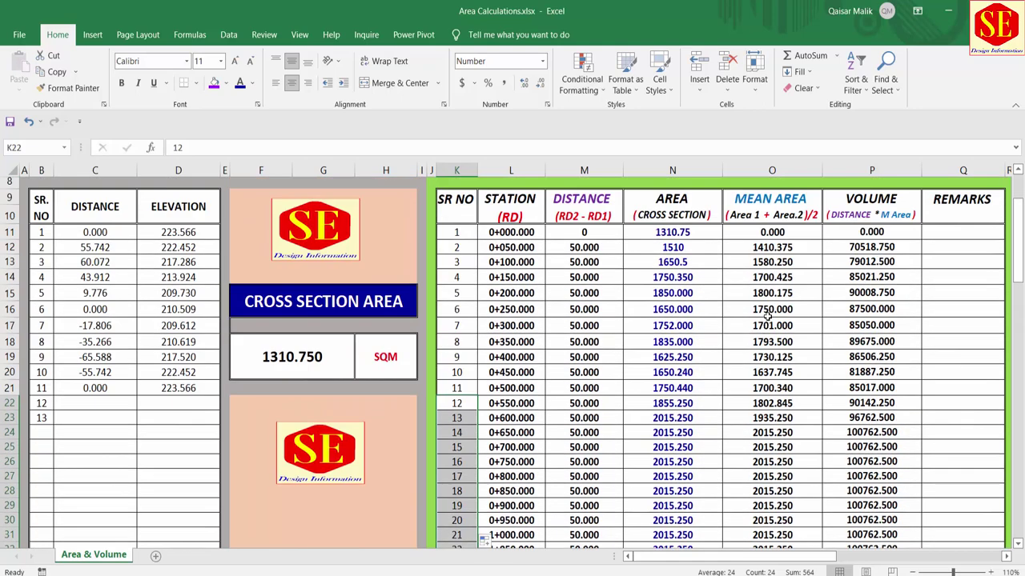
left_click(766, 316)
scroll(743, 345, "up", 1)
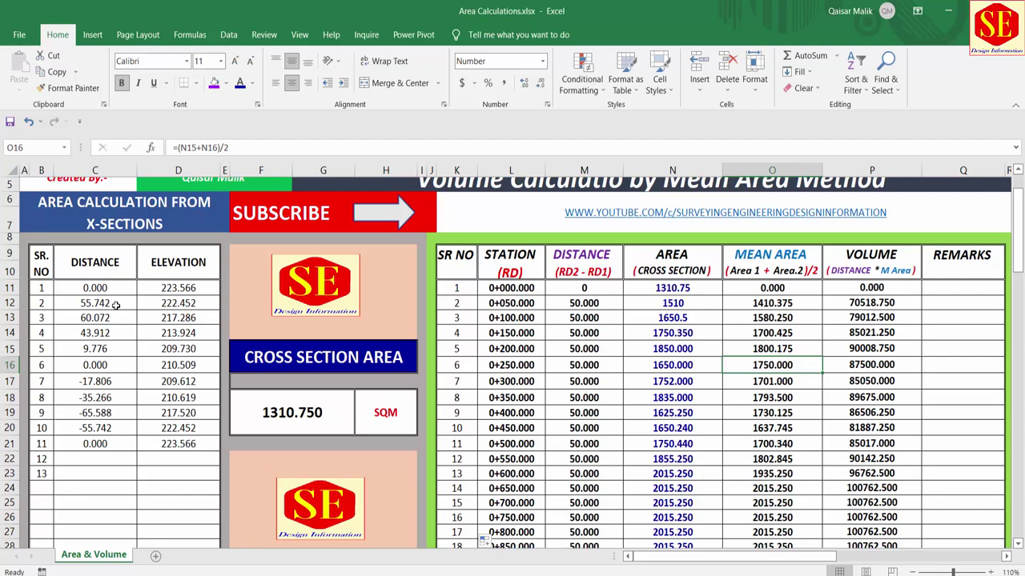
scroll(117, 305, "up", 1)
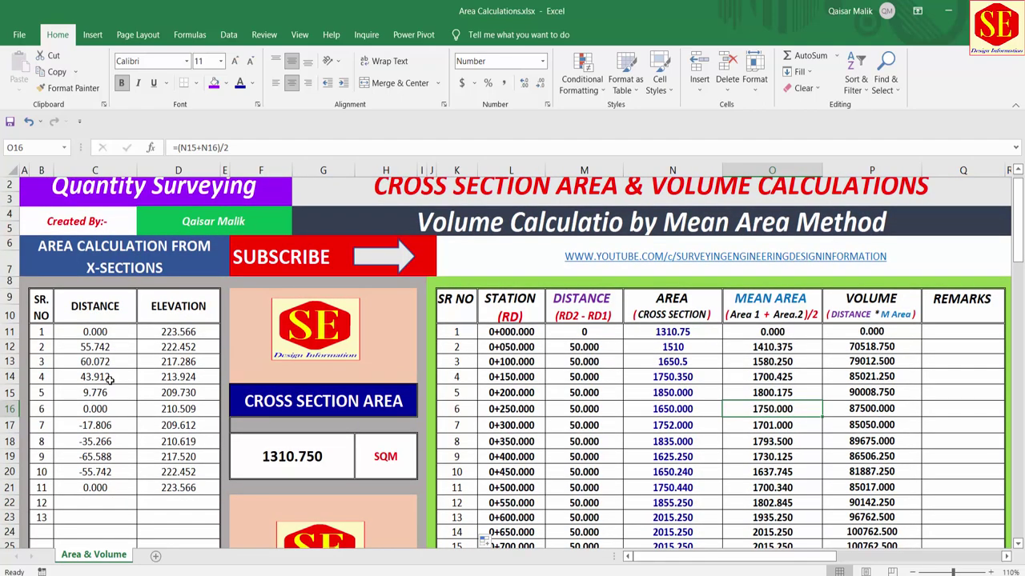
scroll(110, 380, "down", 1)
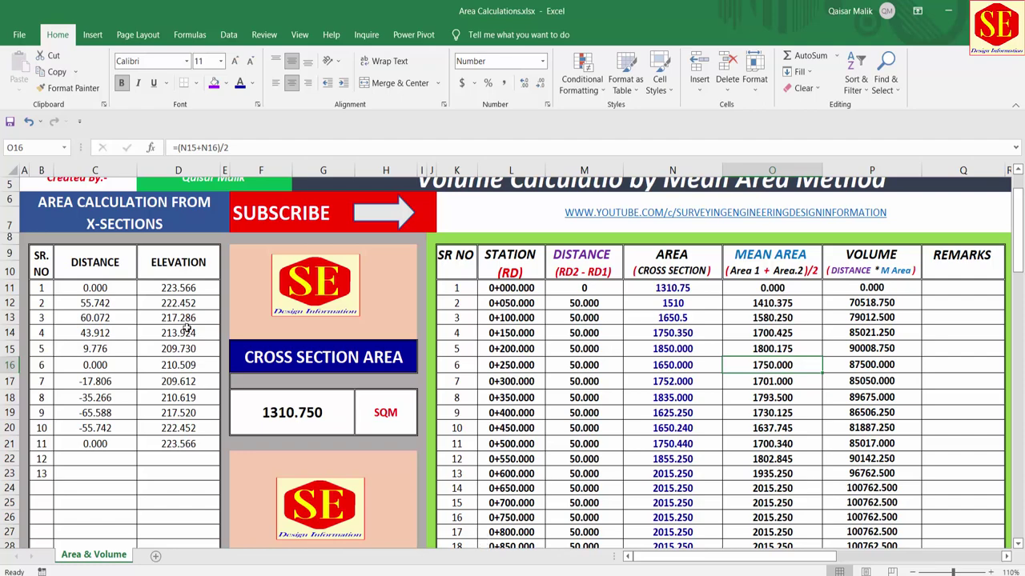
scroll(186, 328, "down", 1)
scroll(178, 366, "down", 4)
scroll(178, 371, "down", 2)
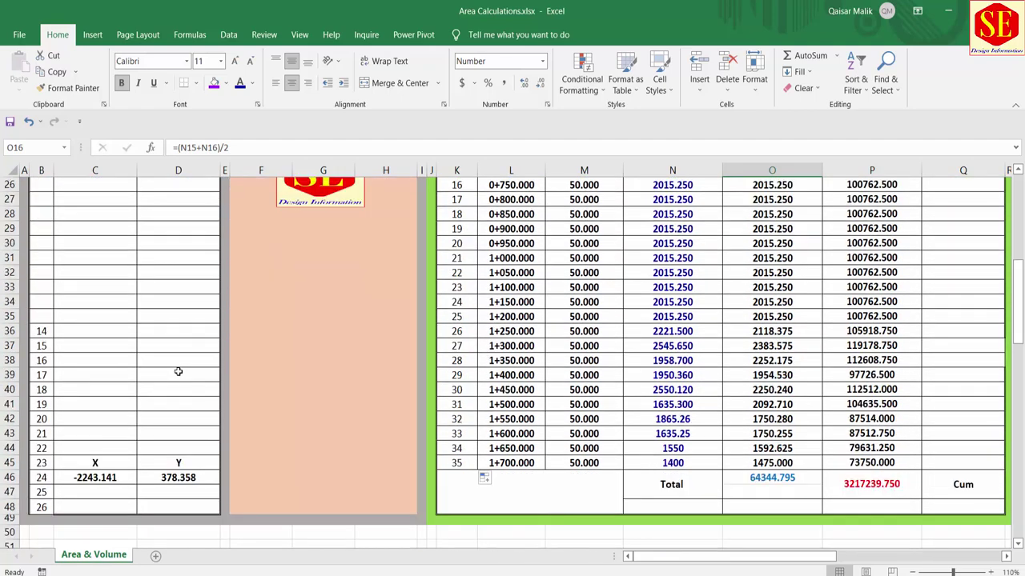
scroll(76, 341, "up", 3)
left_click_drag(50, 262, 52, 541)
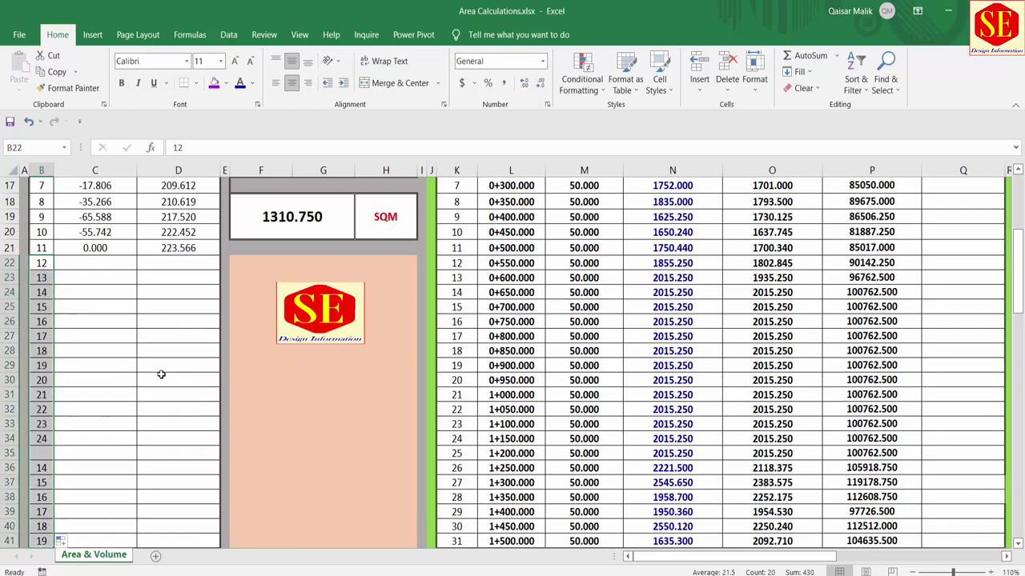
scroll(178, 366, "down", 3)
double_click(94, 478)
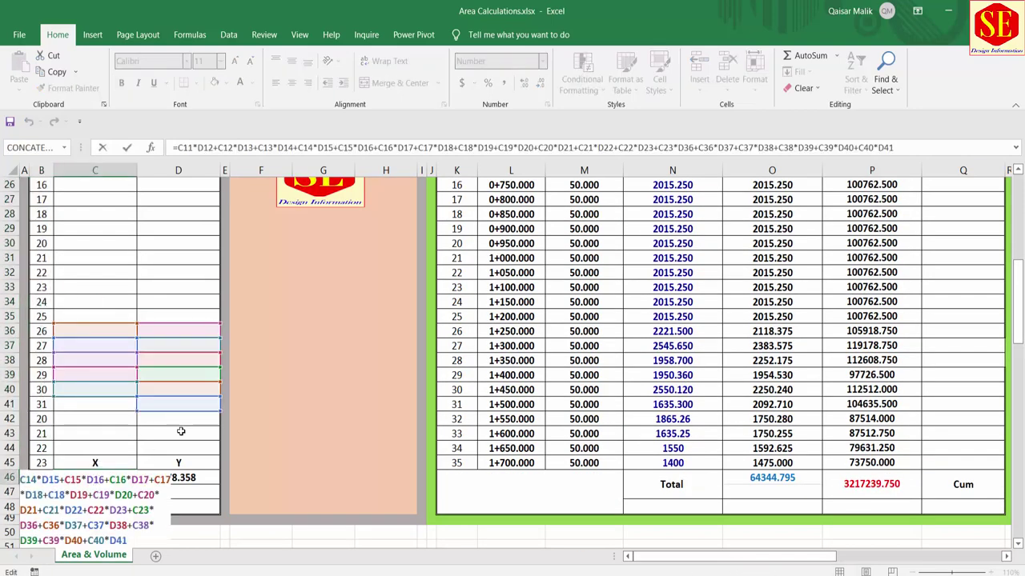
scroll(185, 420, "up", 1)
scroll(184, 421, "up", 4)
key("Escape")
scroll(132, 310, "down", 3)
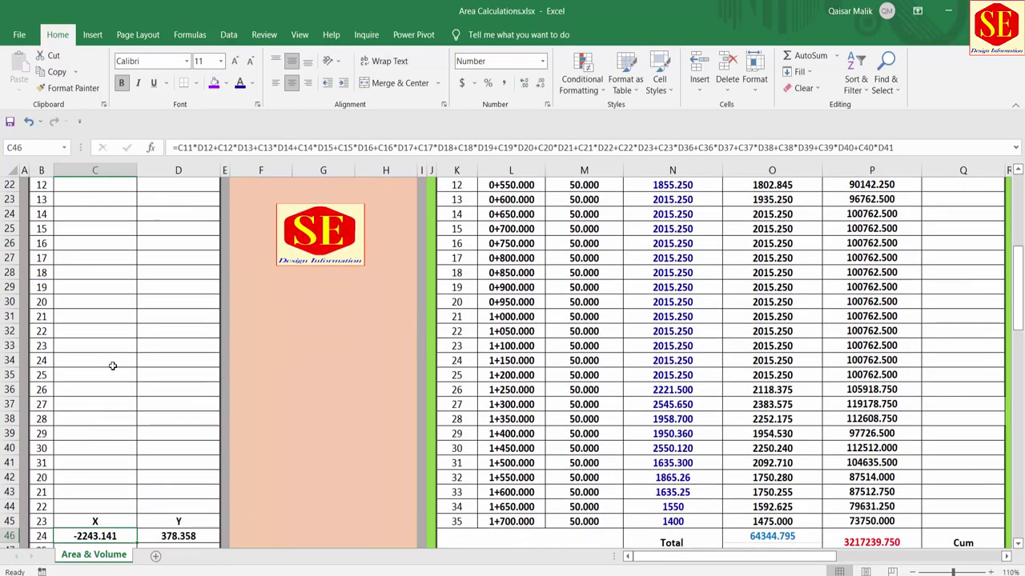
scroll(132, 311, "up", 1)
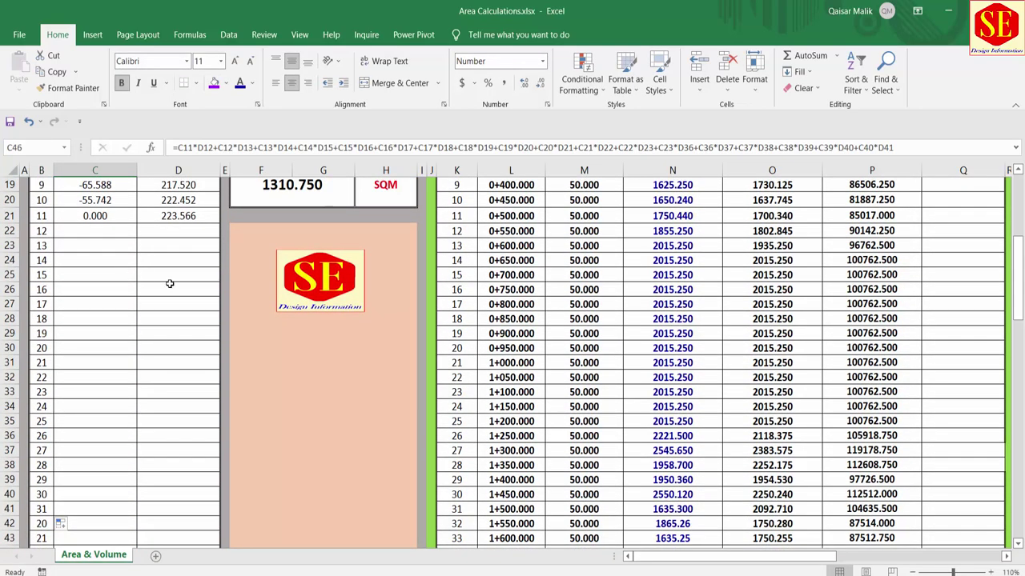
scroll(271, 315, "up", 2)
scroll(595, 328, "up", 2)
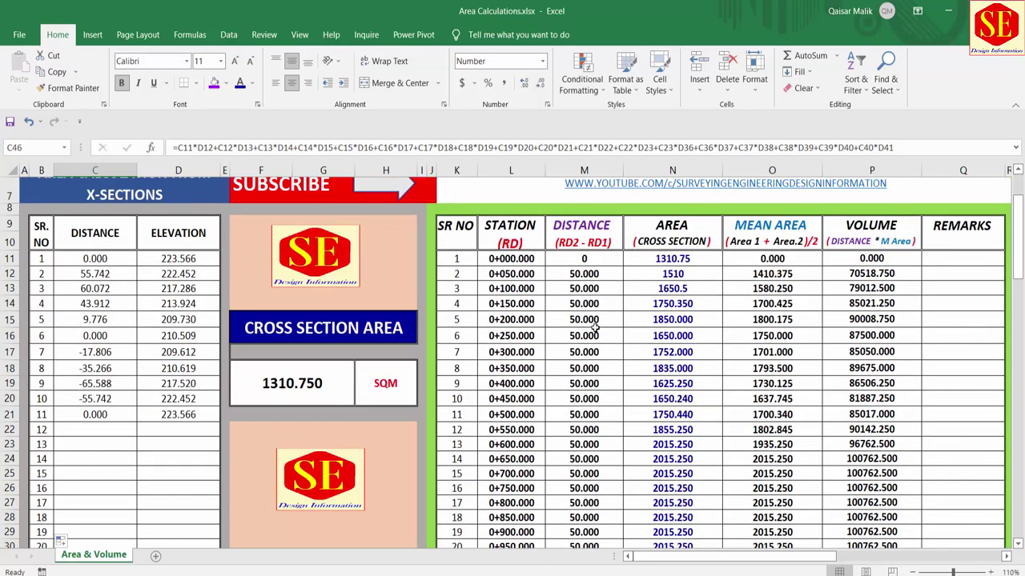
scroll(595, 328, "up", 1)
scroll(595, 328, "up", 1)
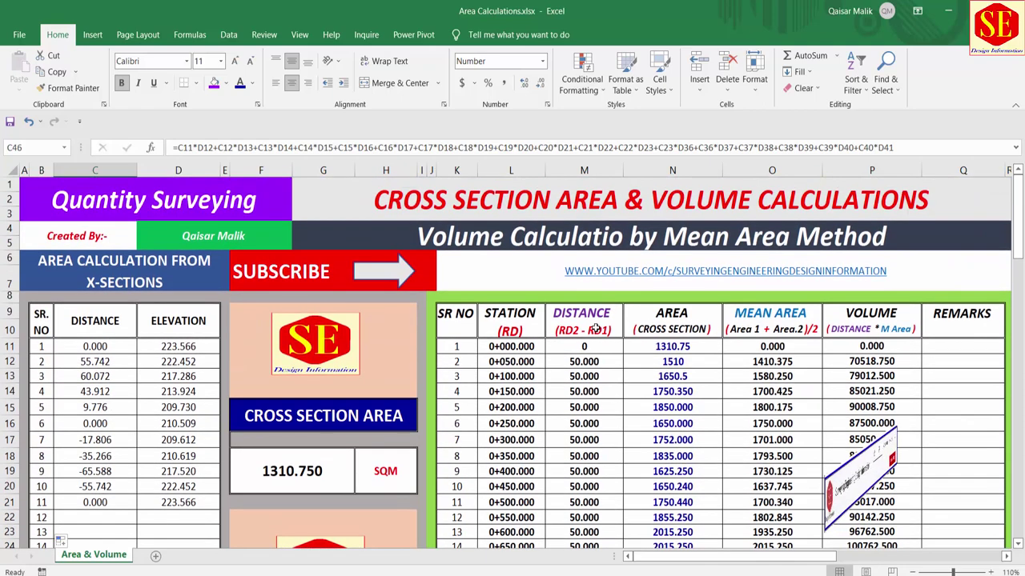